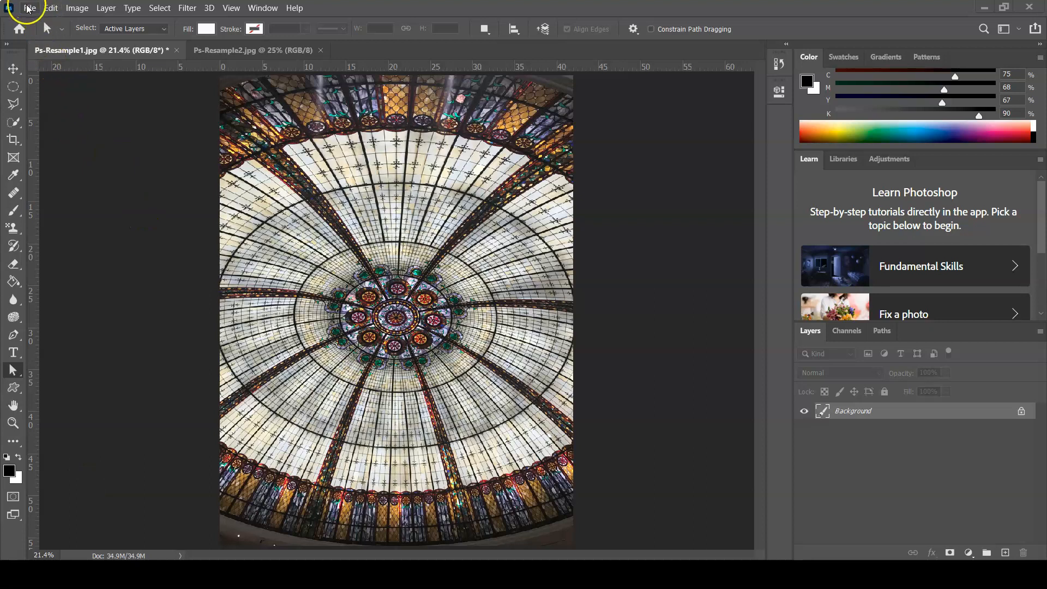
Start saving the image under a new name, creating and opening a folder named Lab08-Ps-Resample inside AdobeDesignSuite
left_click(29, 7)
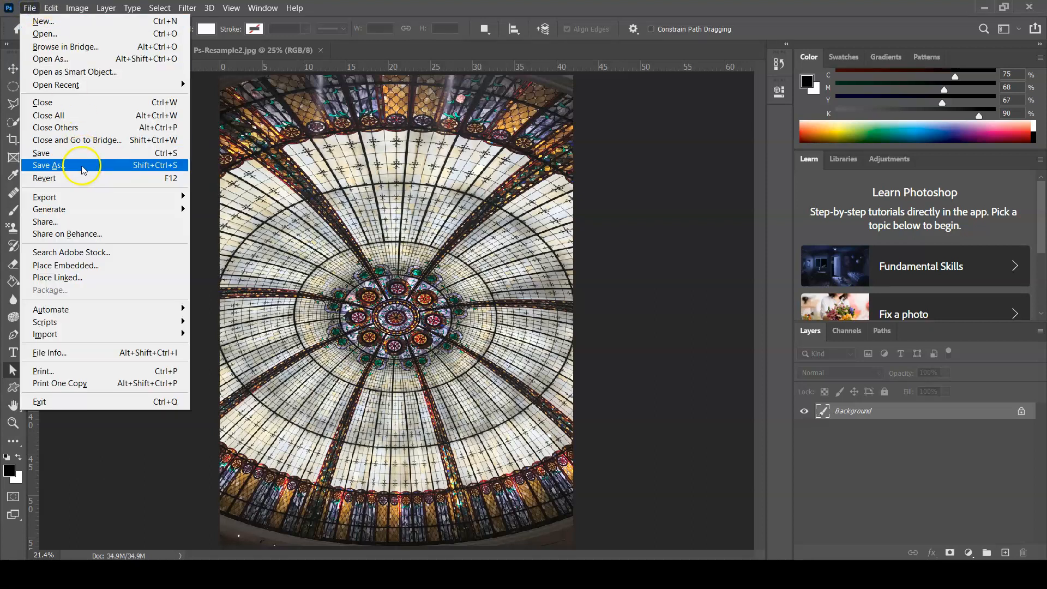
left_click(50, 166)
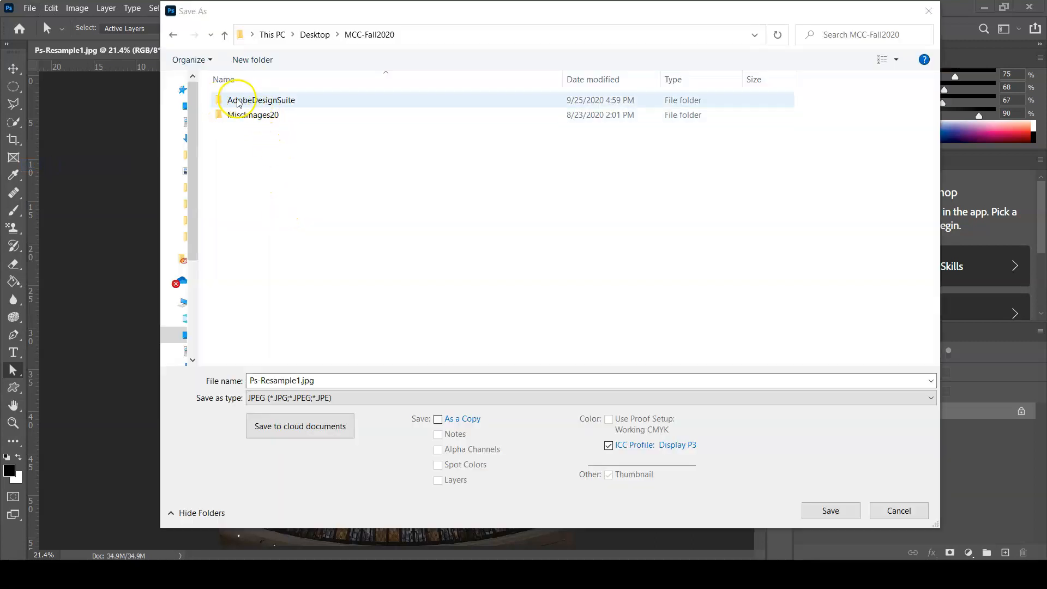
double_click(253, 102)
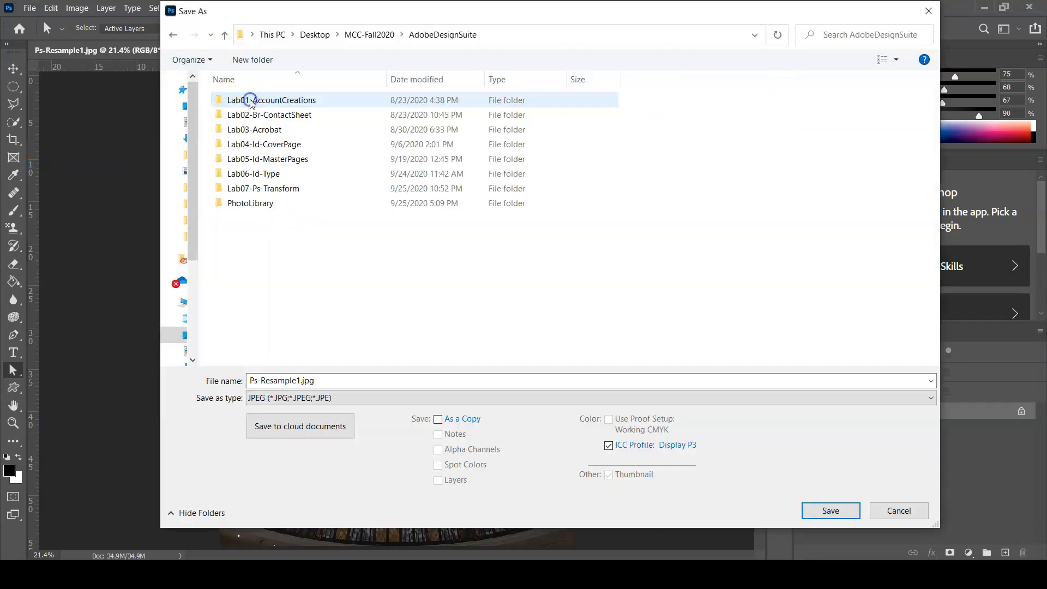
left_click(245, 63)
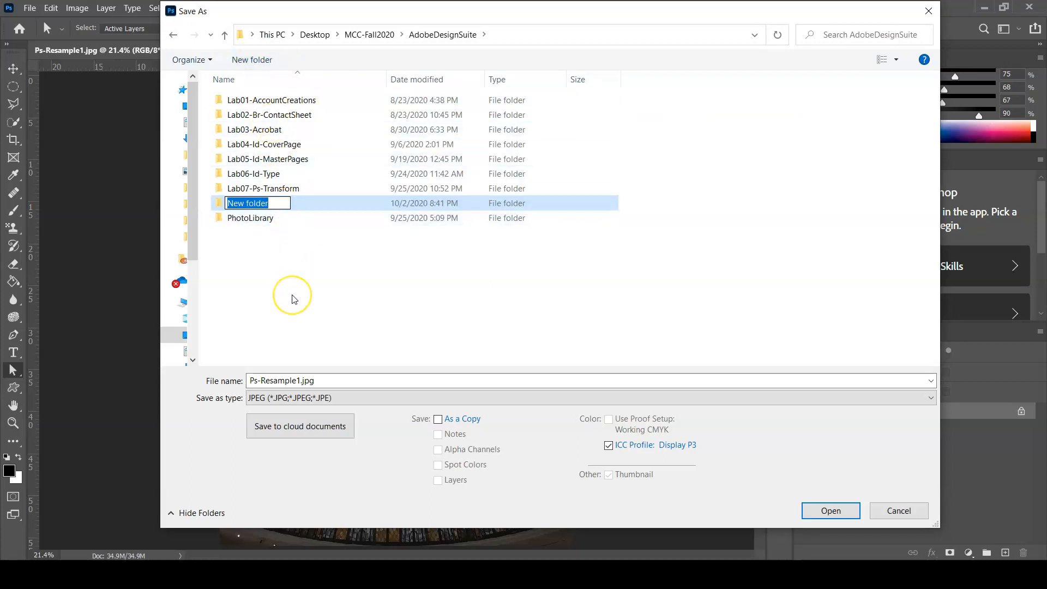
type("Lab")
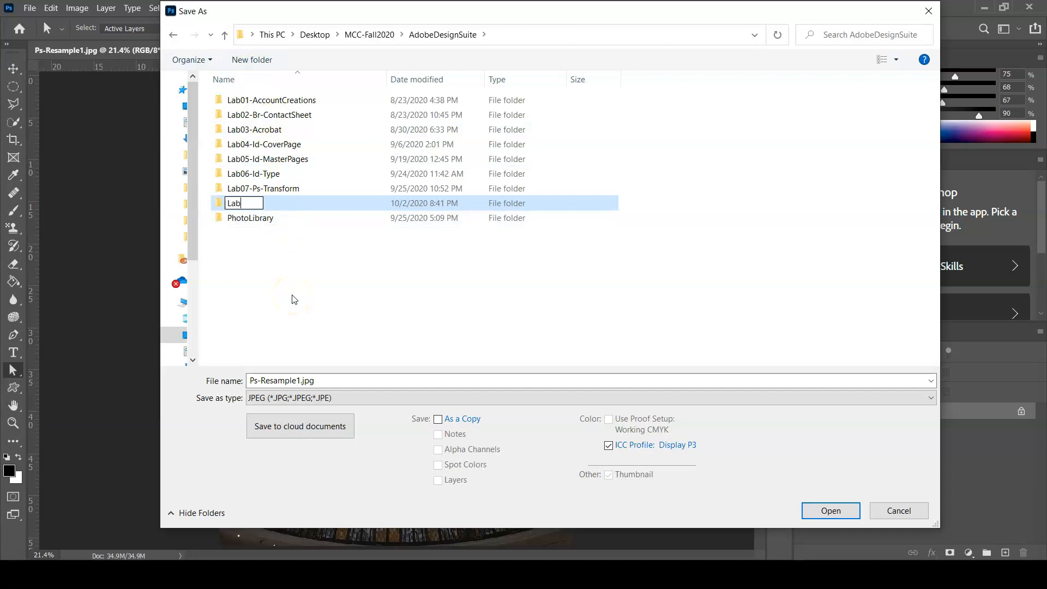
type("08-Ps-Resample")
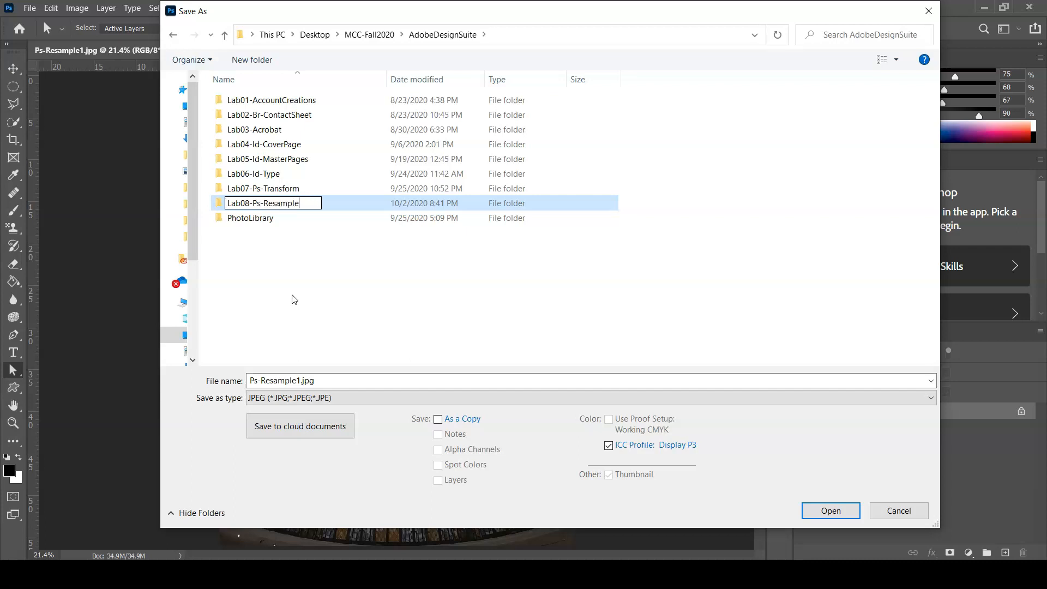
left_click(218, 204)
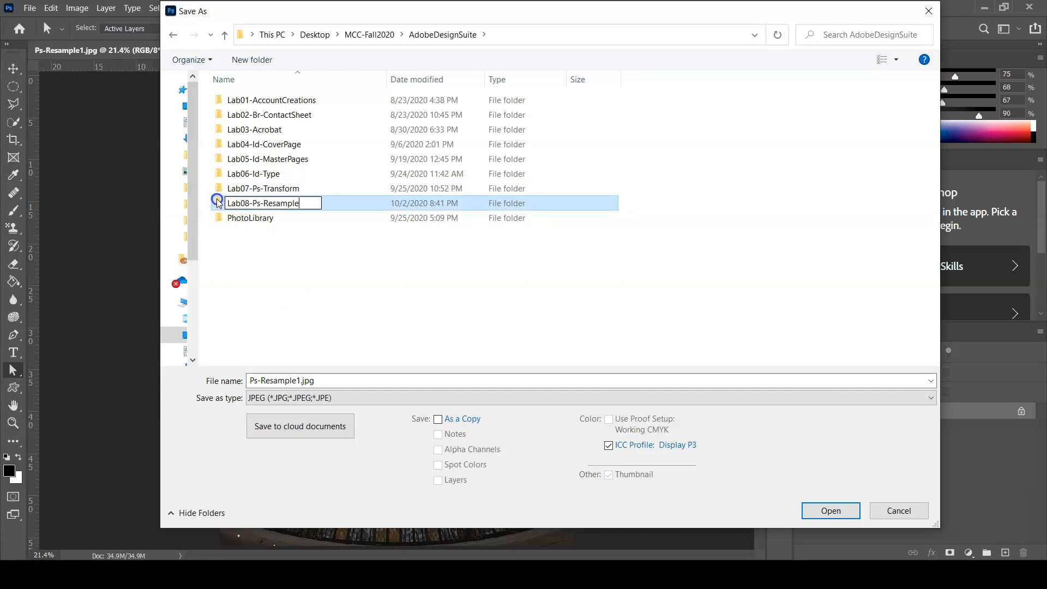
double_click(218, 203)
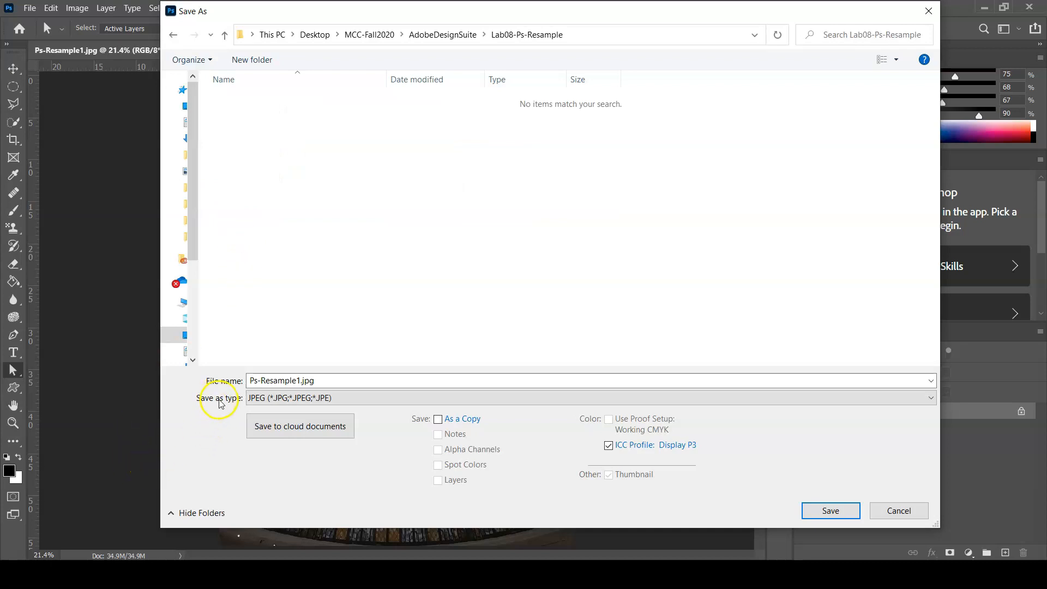
Save the image as a TIFF named YourLastName-Ps-Resample1.tif with no image compression, interleaved pixel order and Macintosh byte order
left_click(300, 399)
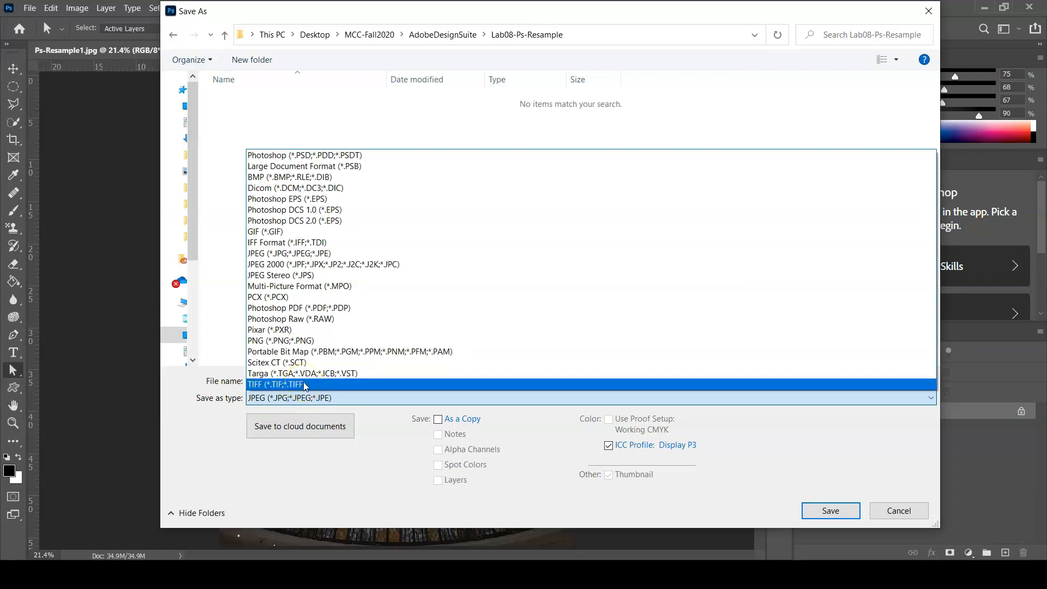
left_click(303, 384)
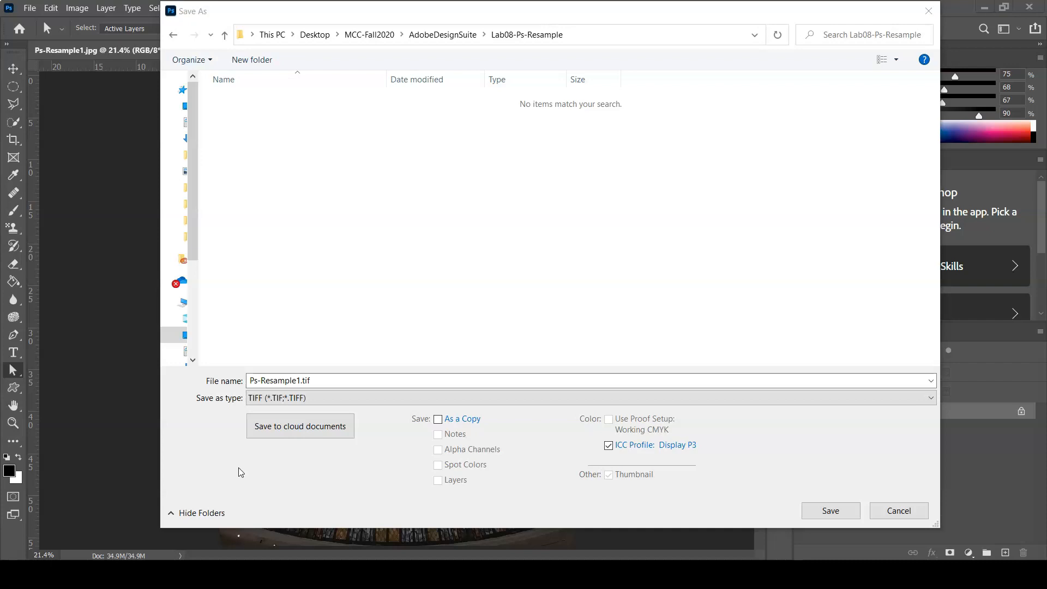
left_click(248, 379)
left_click(248, 380)
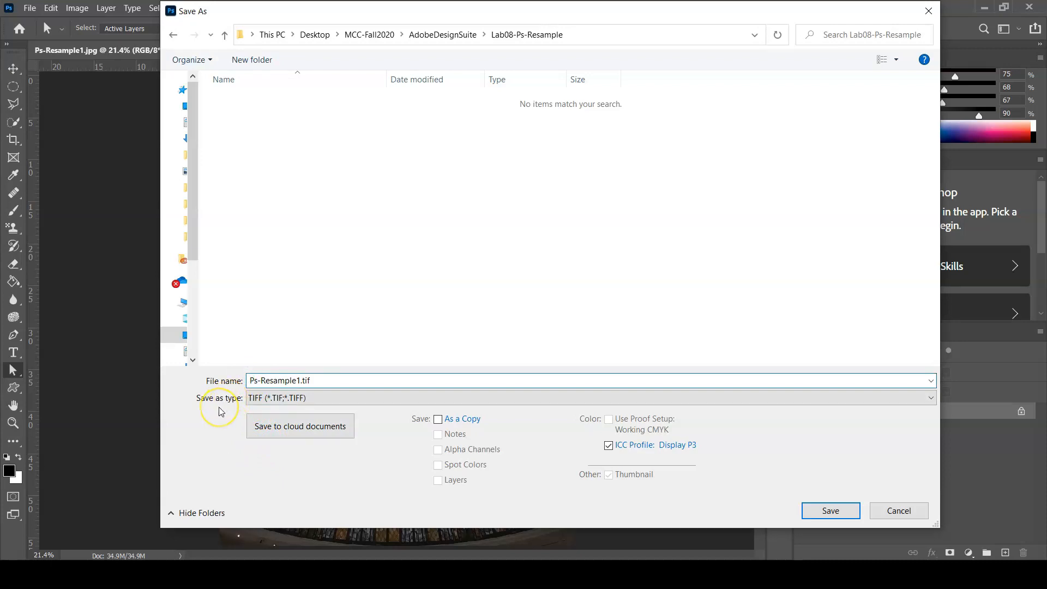
type("YourLastName")
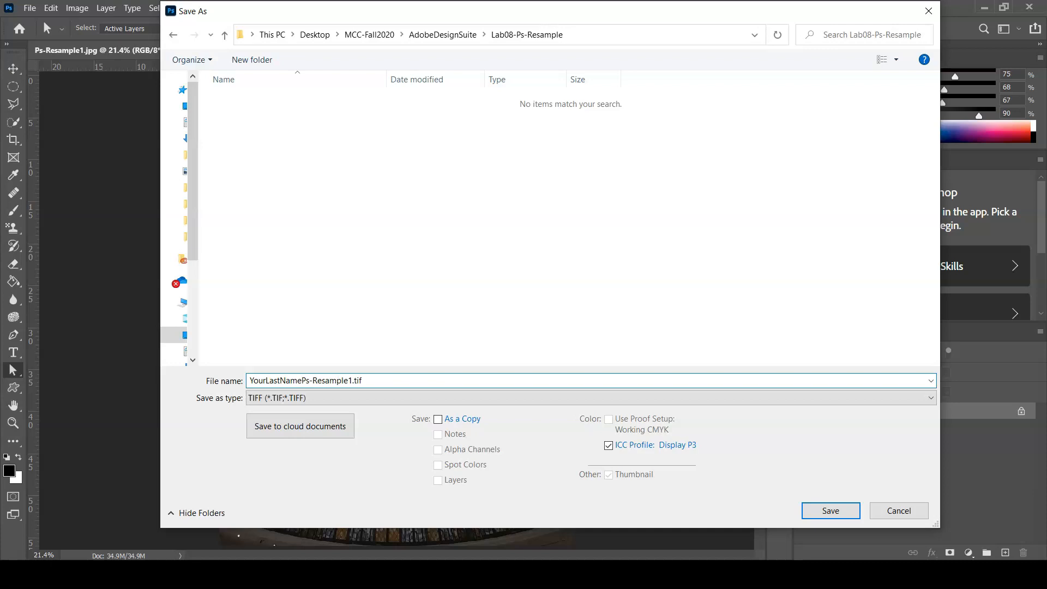
type("-")
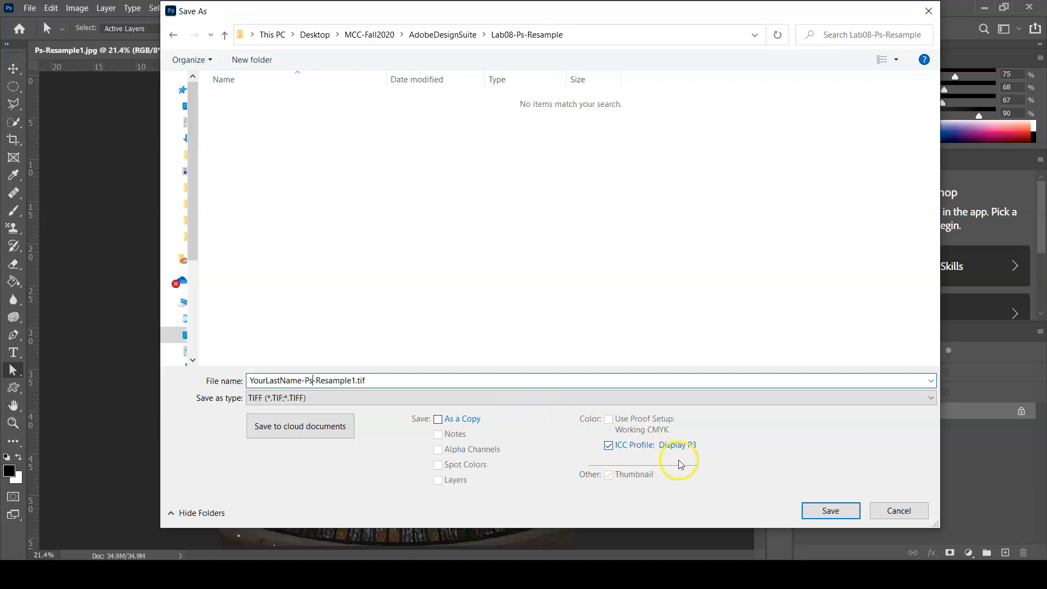
left_click(831, 510)
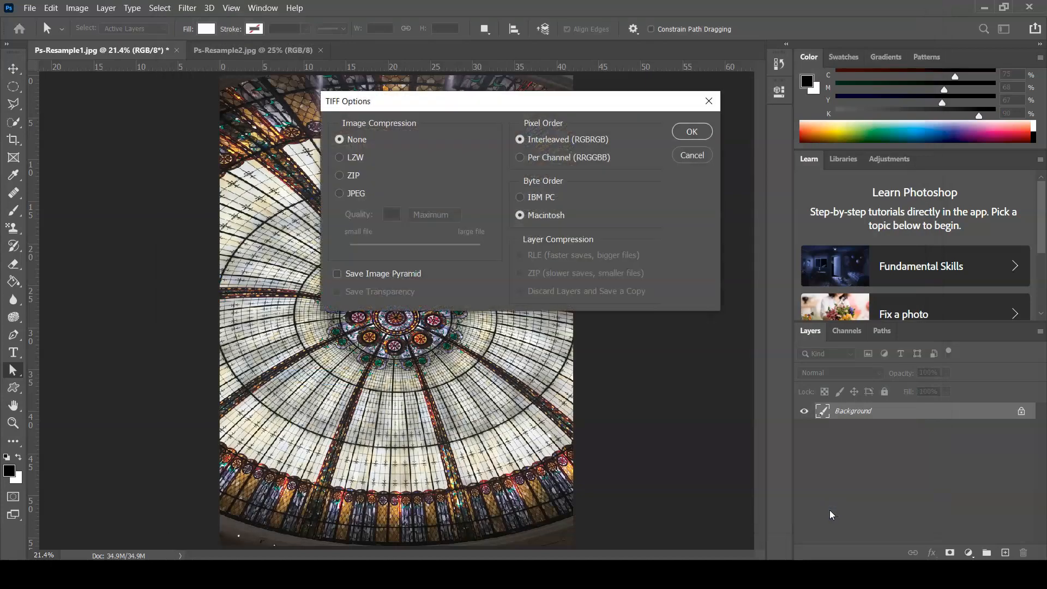
left_click(688, 132)
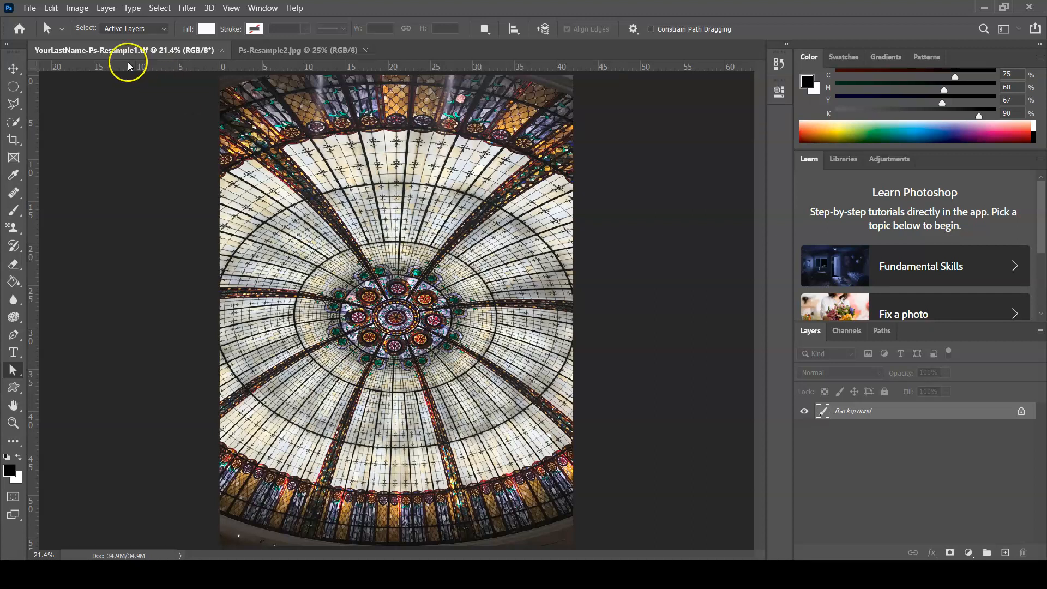
Try converting the image to CMYK Color mode with the U.S. Web Coated (SWOP) v2 profile
left_click(78, 9)
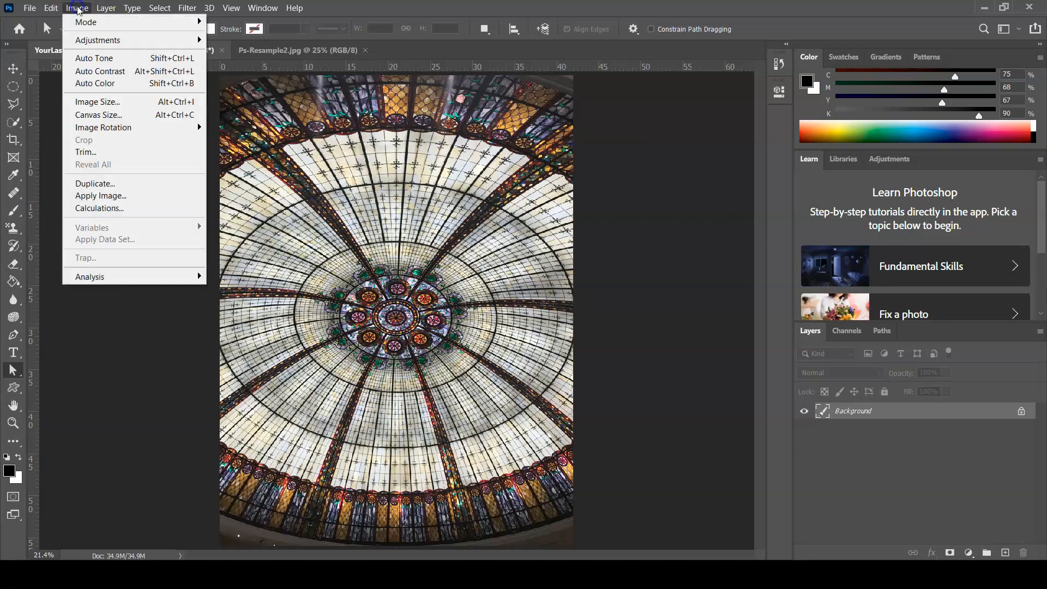
left_click(86, 23)
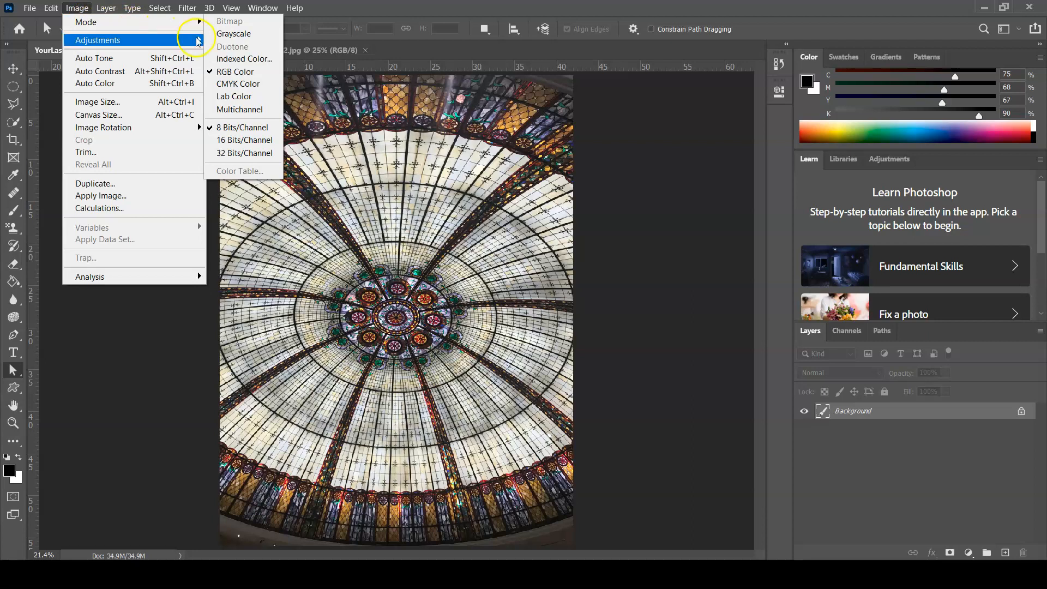
left_click(237, 83)
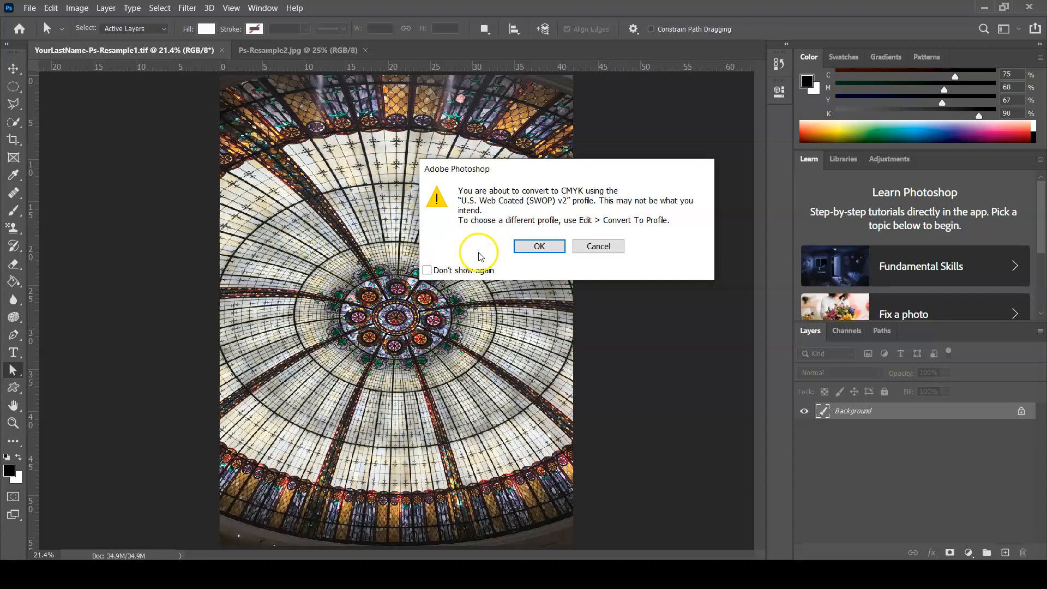
left_click(526, 248)
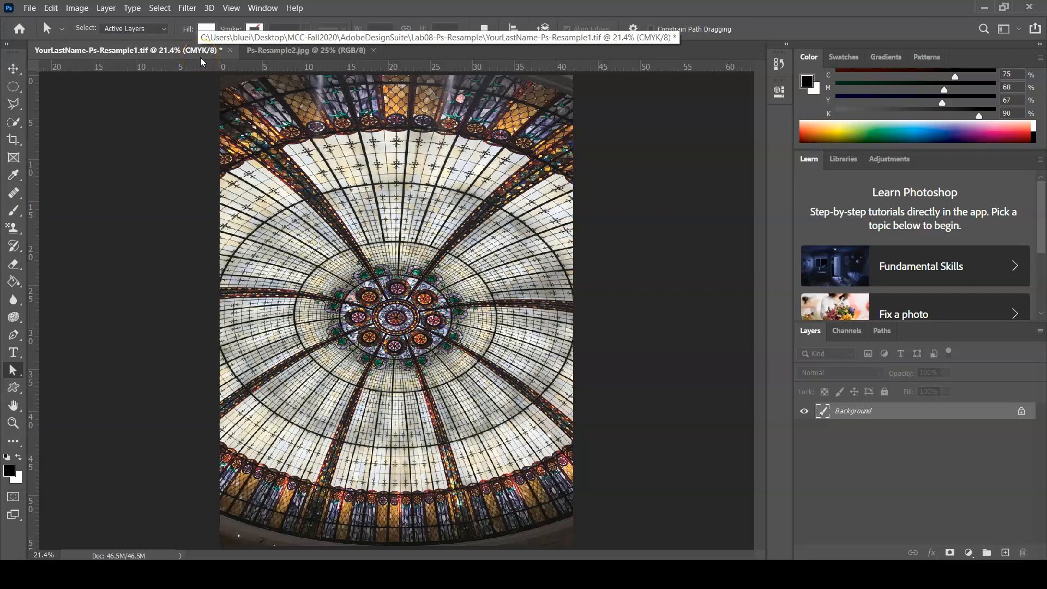
key("ctrl+s")
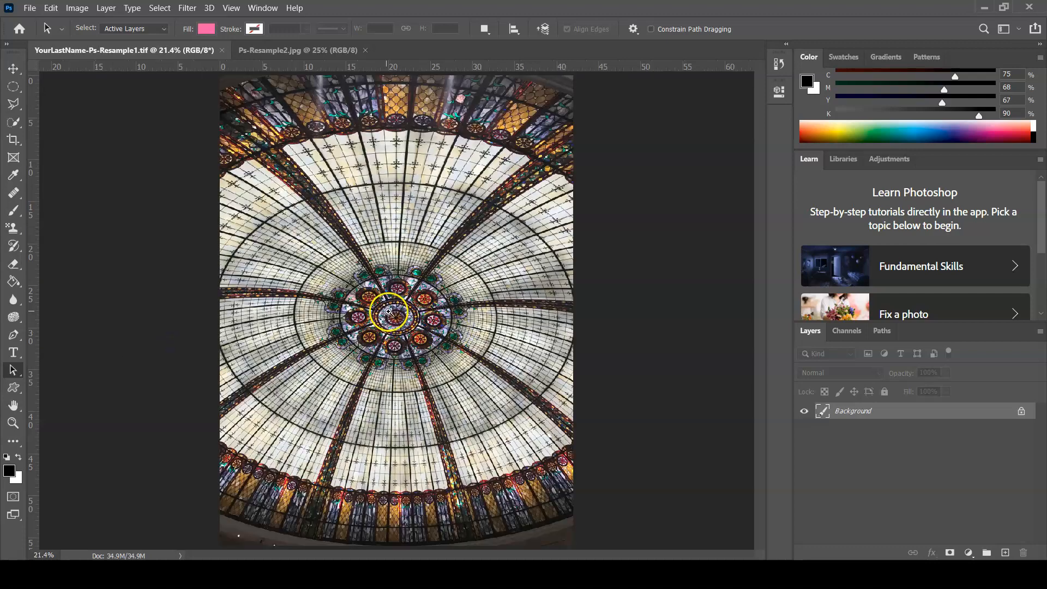
Examine the individual pixels in the central stained-glass rosette at up to 12800% magnification, and return to an overview of the dome
key("ctrl+plus")
left_click(402, 312)
left_click(402, 311)
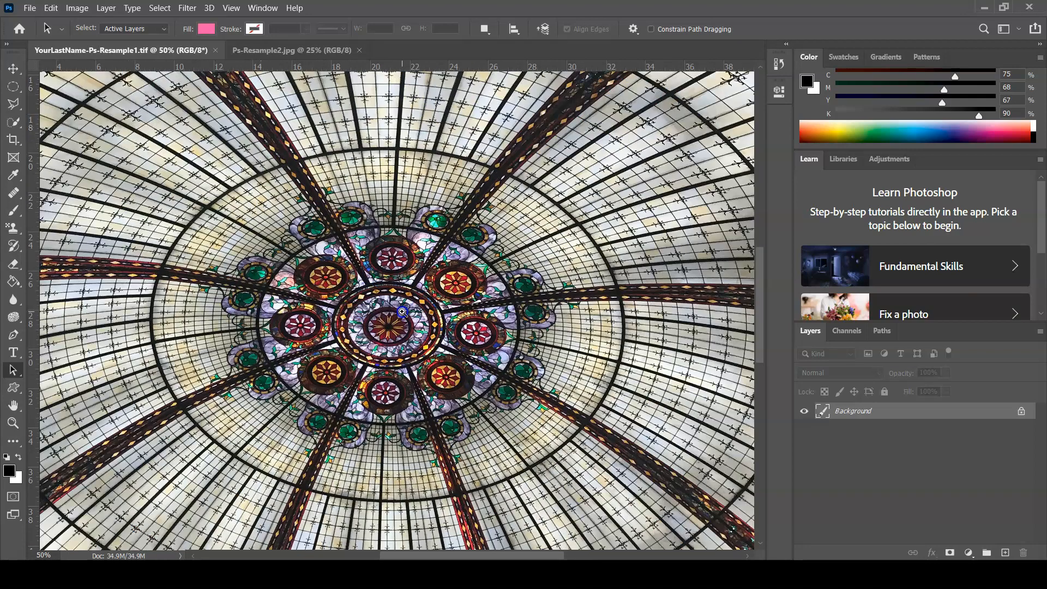
left_click(401, 311)
left_click(401, 311)
left_click(403, 312)
left_click(403, 313)
left_click(403, 312)
left_click(402, 312)
left_click(402, 312)
left_click(403, 313)
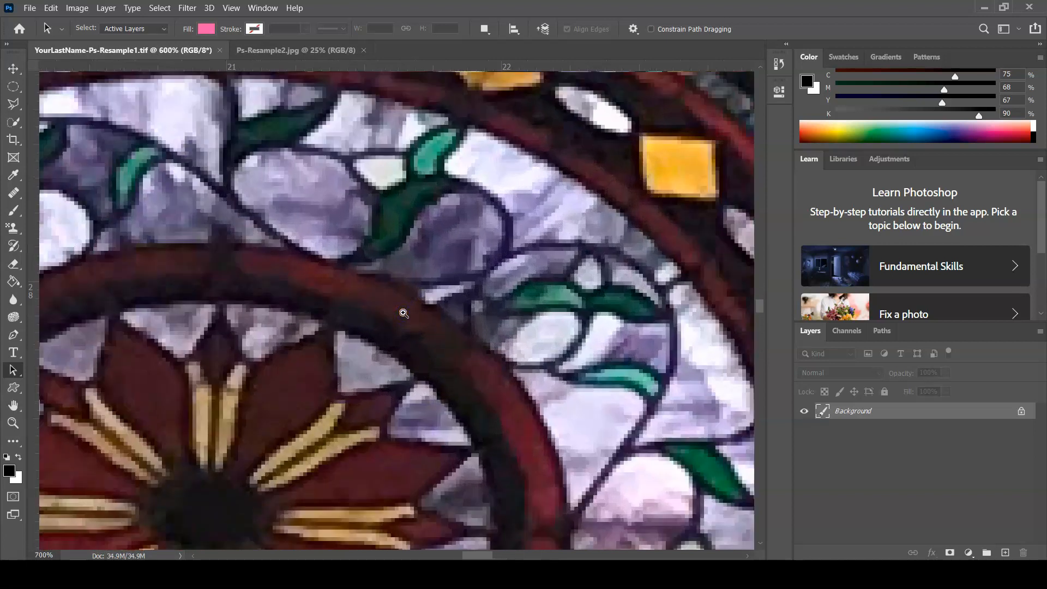
left_click(403, 312)
left_click(402, 312)
left_click(403, 312)
left_click(403, 312)
left_click(403, 312)
left_click(403, 313)
left_click(403, 313)
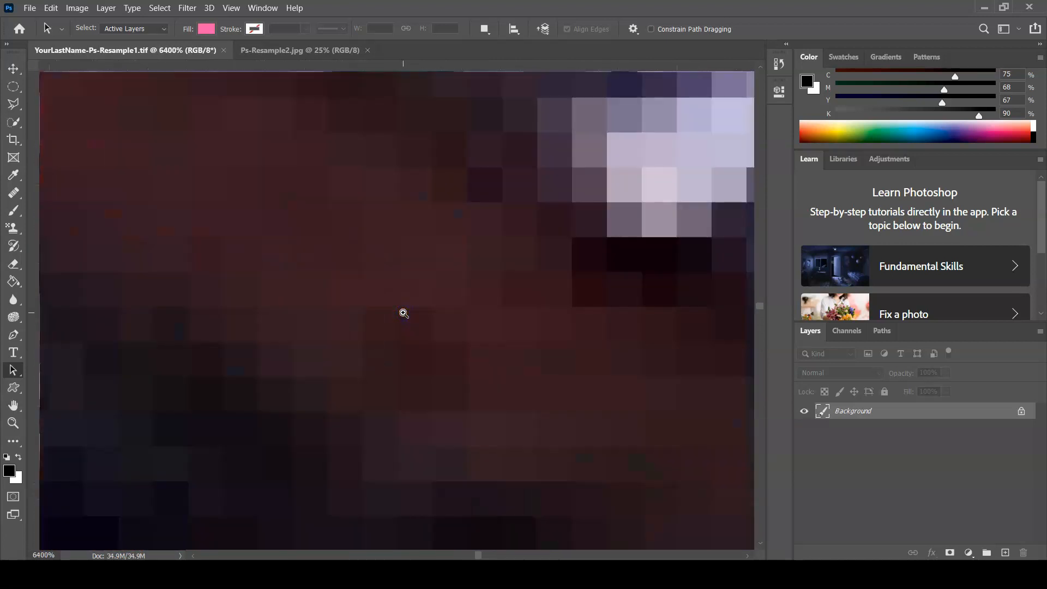
left_click_drag(666, 167, 336, 441)
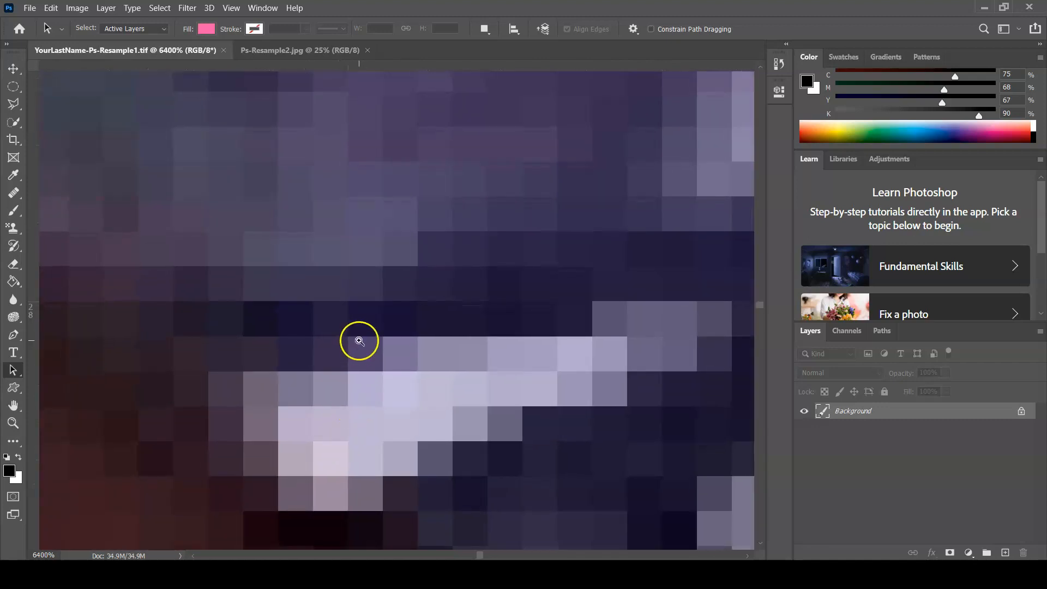
left_click(359, 340)
left_click_drag(407, 248, 593, 264)
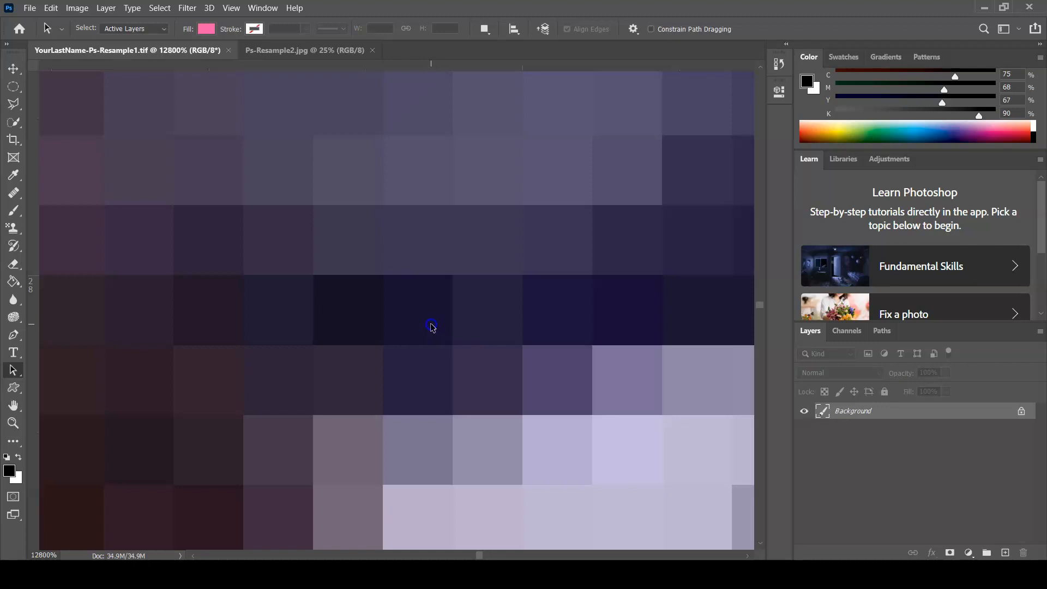
scroll(430, 326, "down", 3)
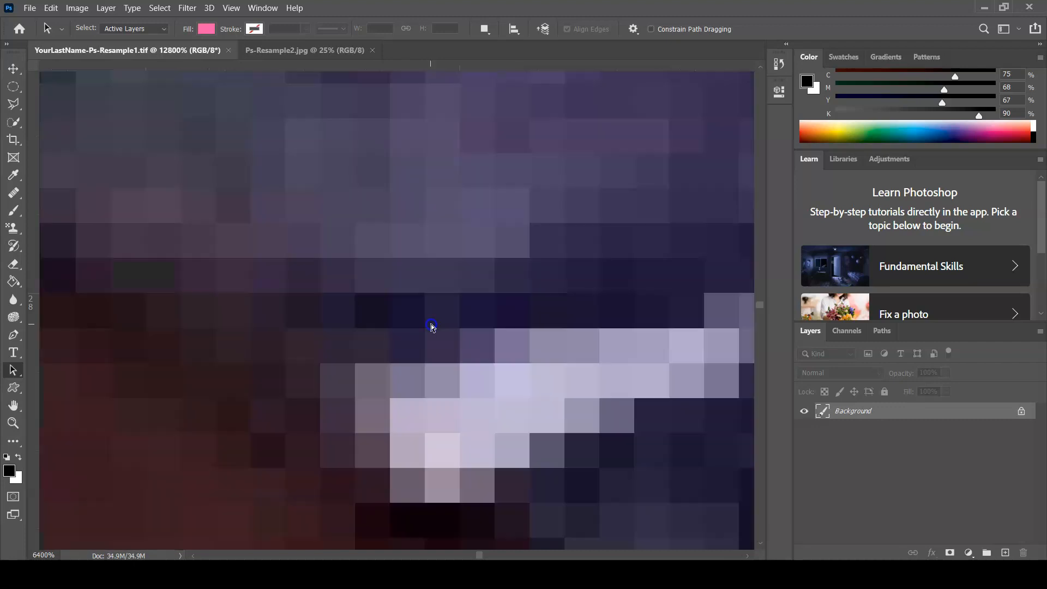
scroll(431, 325, "down", 1)
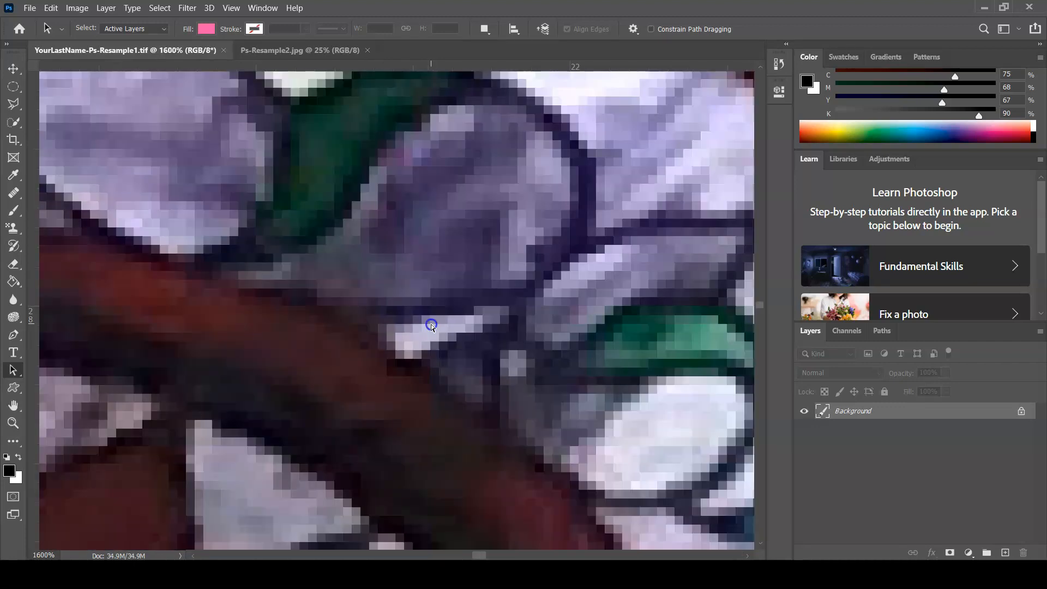
scroll(431, 324, "down", 4)
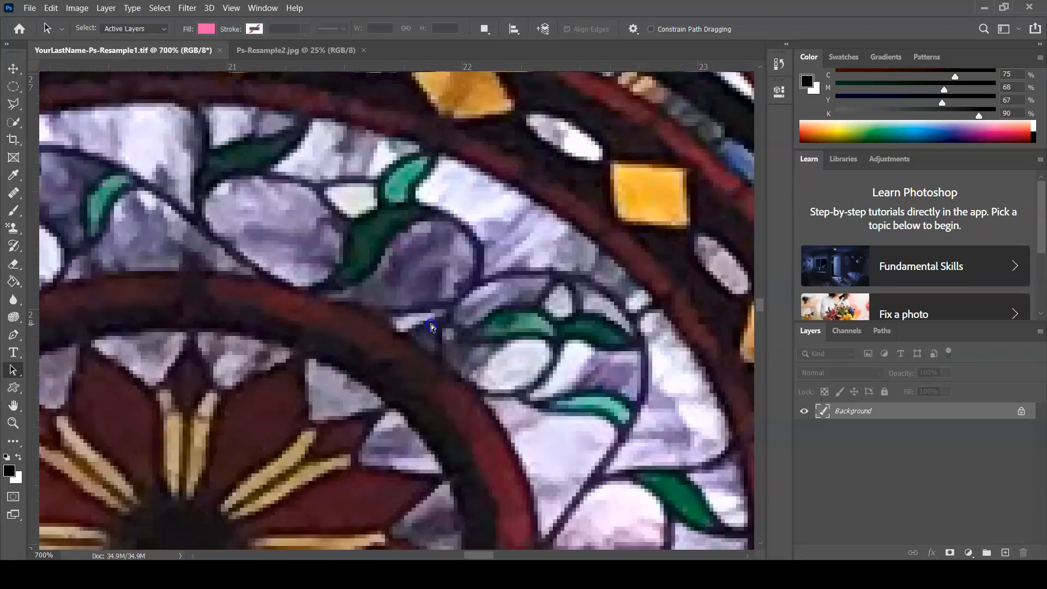
scroll(430, 324, "down", 5)
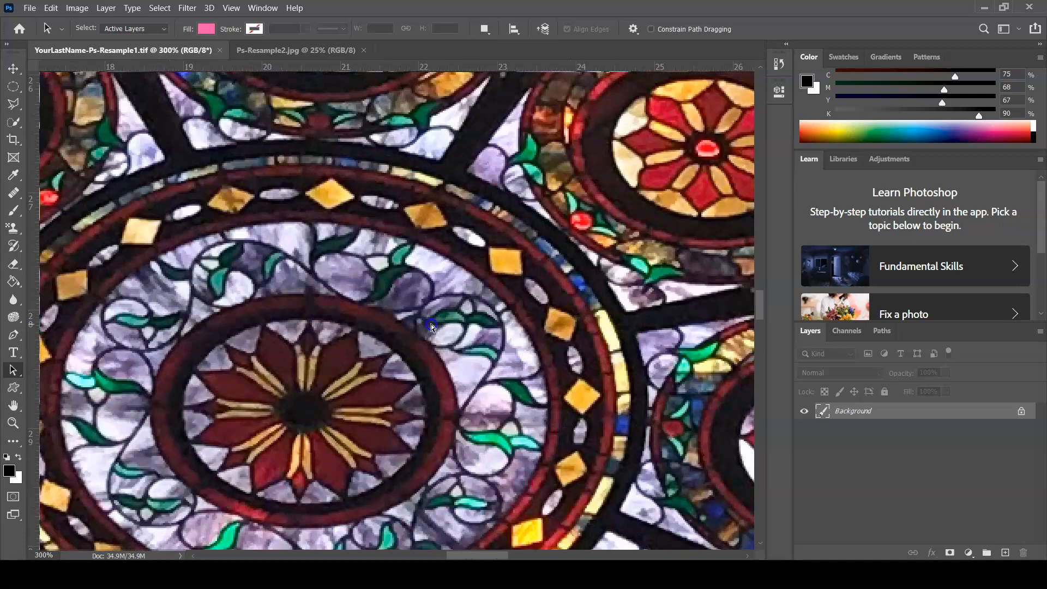
scroll(431, 325, "down", 2)
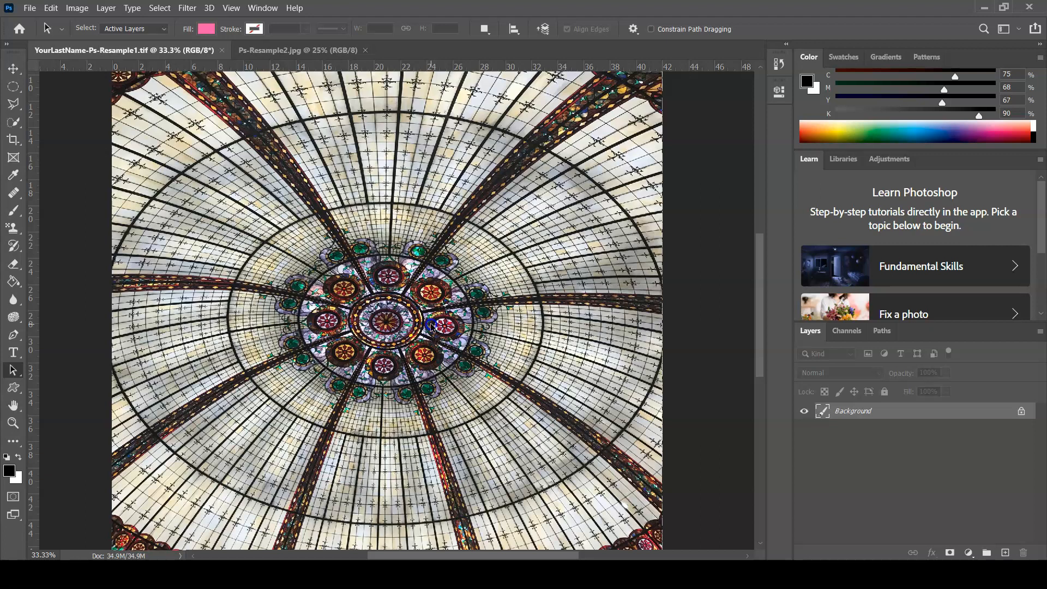
Set the image resolution to 300 pixels/inch in the Image Size settings with resampling on
left_click(82, 9)
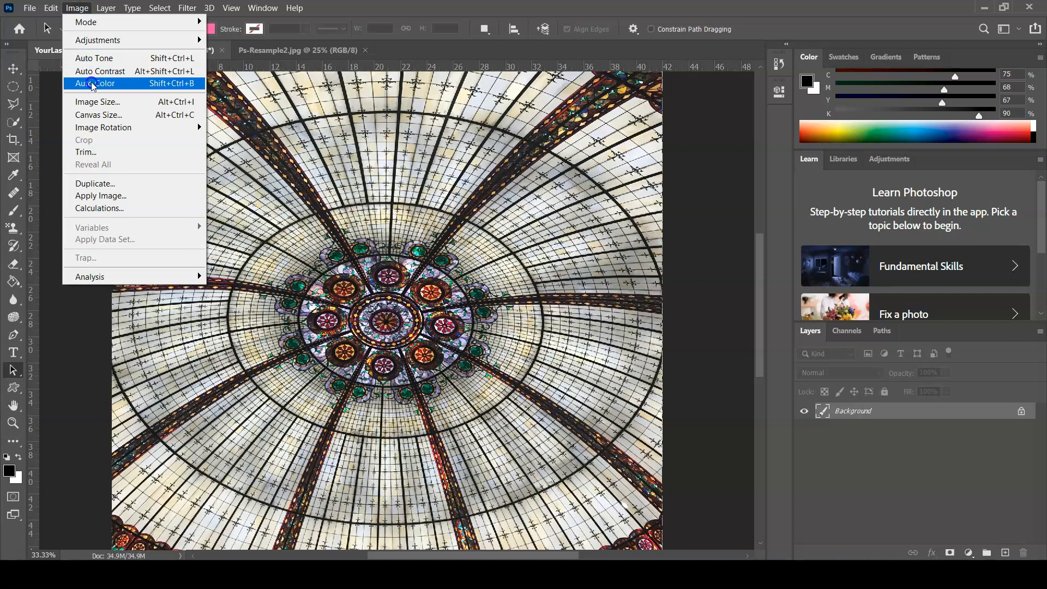
left_click(117, 102)
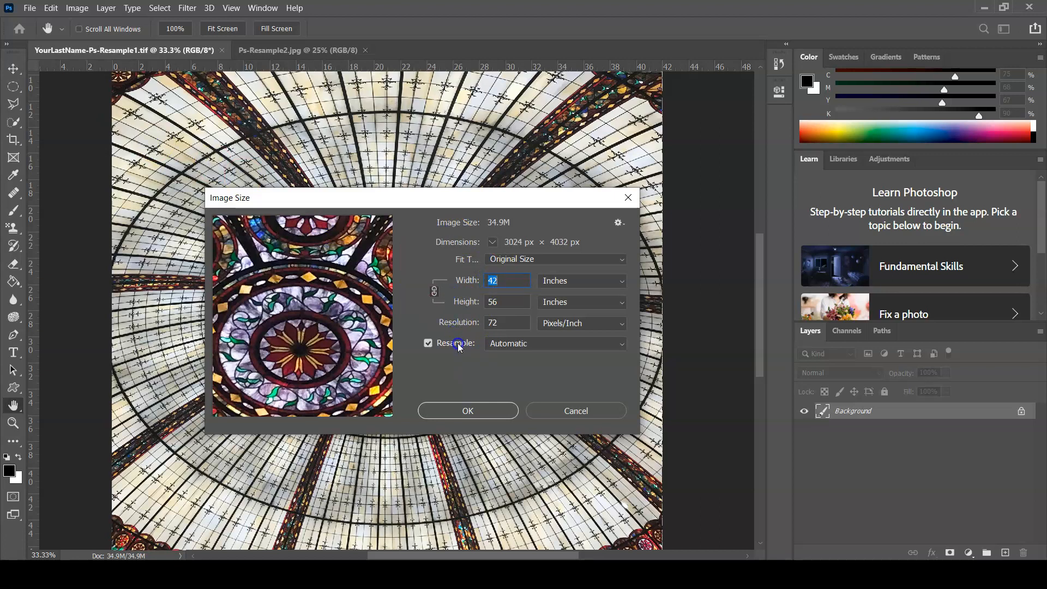
left_click(502, 324)
left_click(478, 322)
type("3")
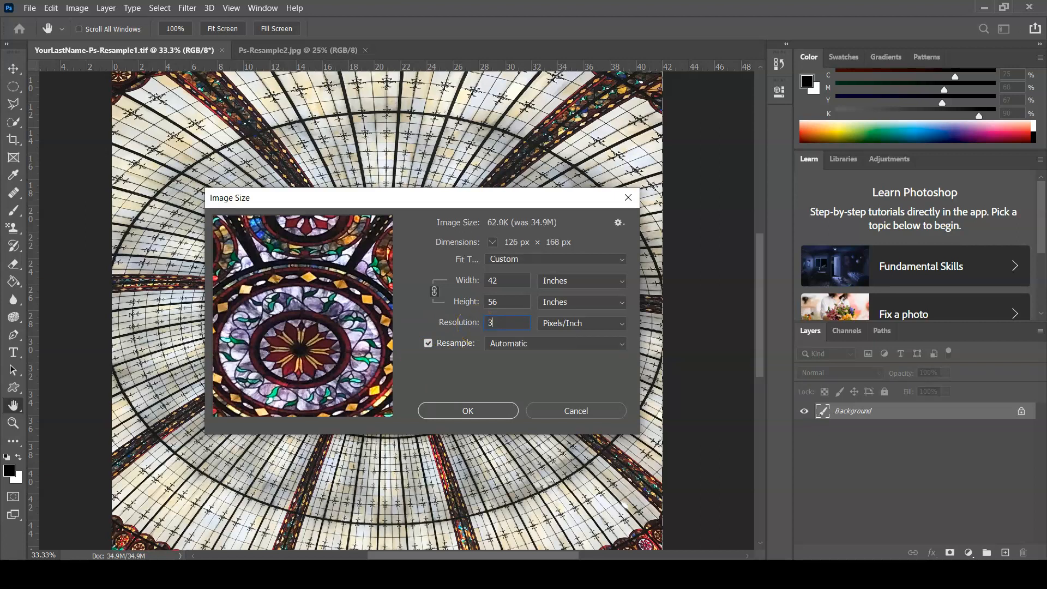
type("00")
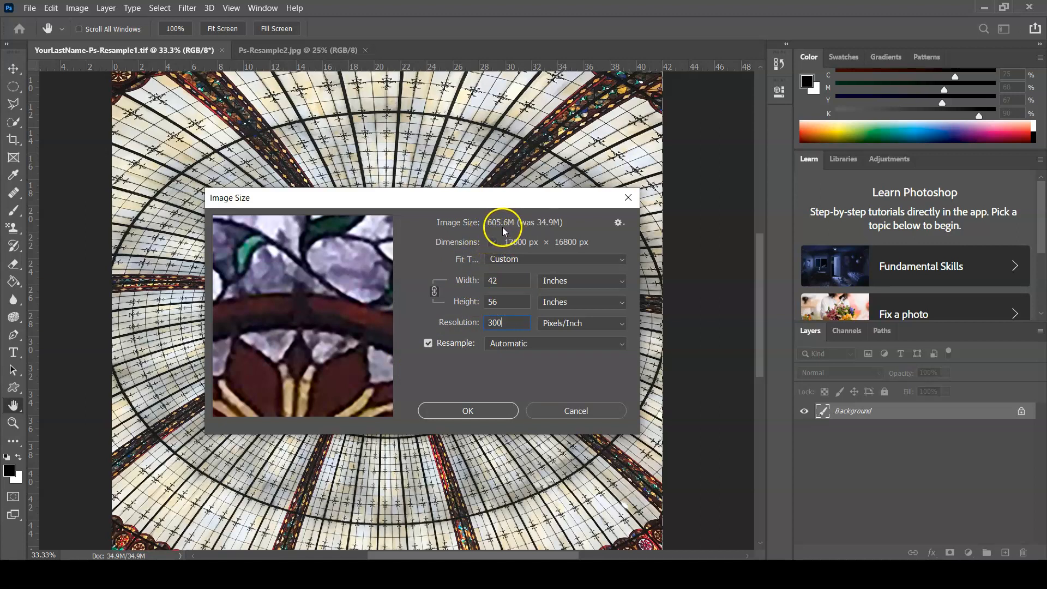
Resize the stained-glass image to a width of 2.25 inches, keeping the units in inches, and close its document
left_click(499, 281)
left_click_drag(499, 281, 484, 279)
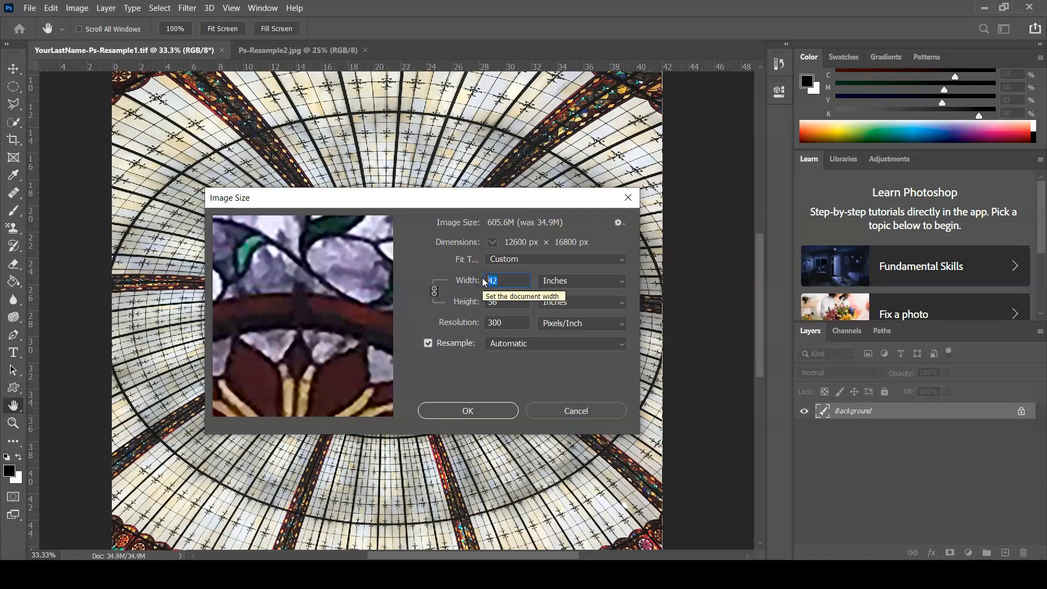
type("2.")
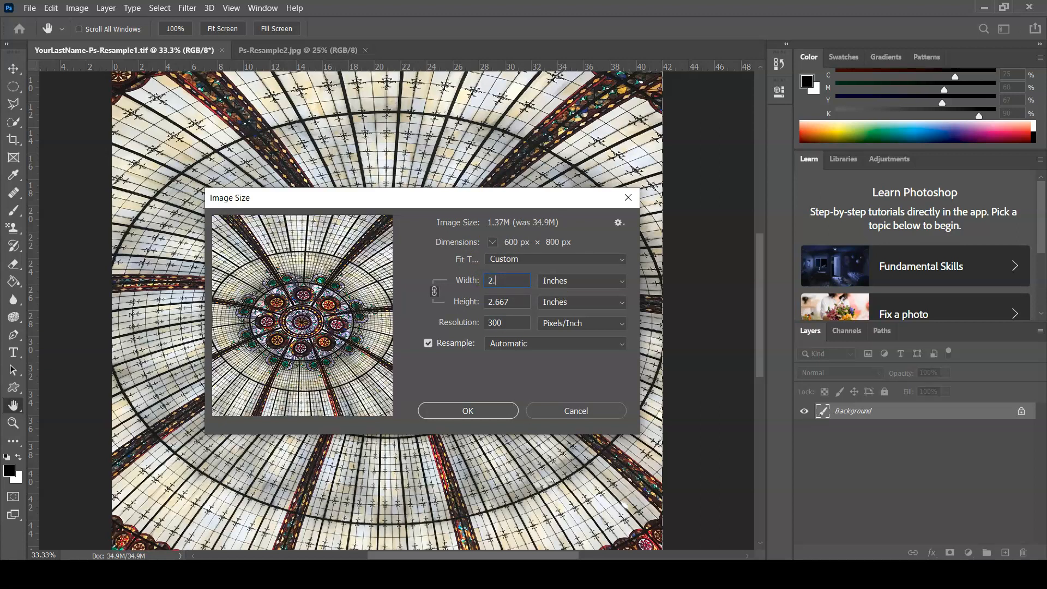
type("25")
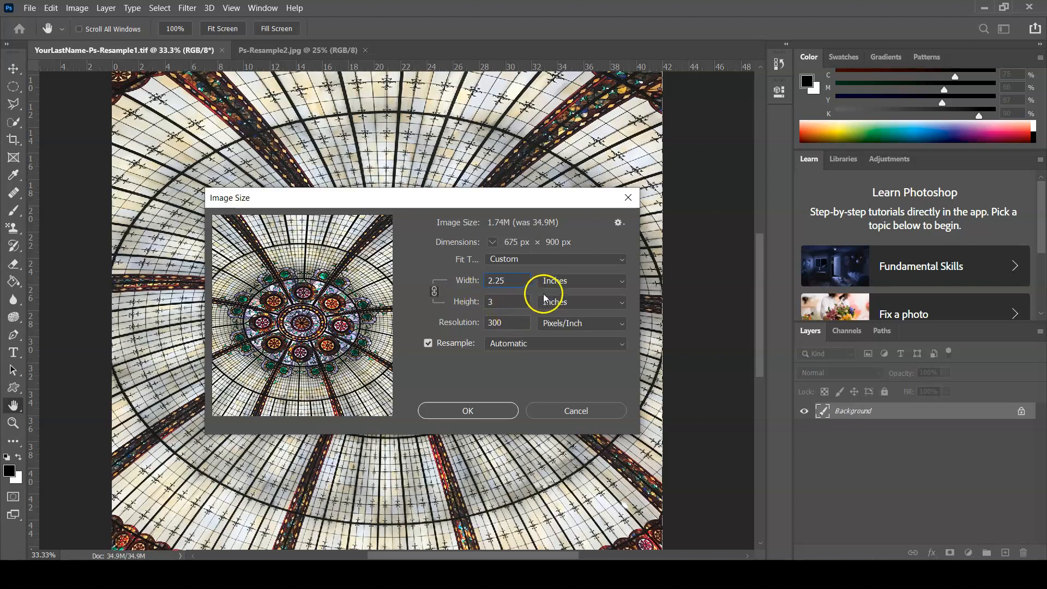
left_click(561, 282)
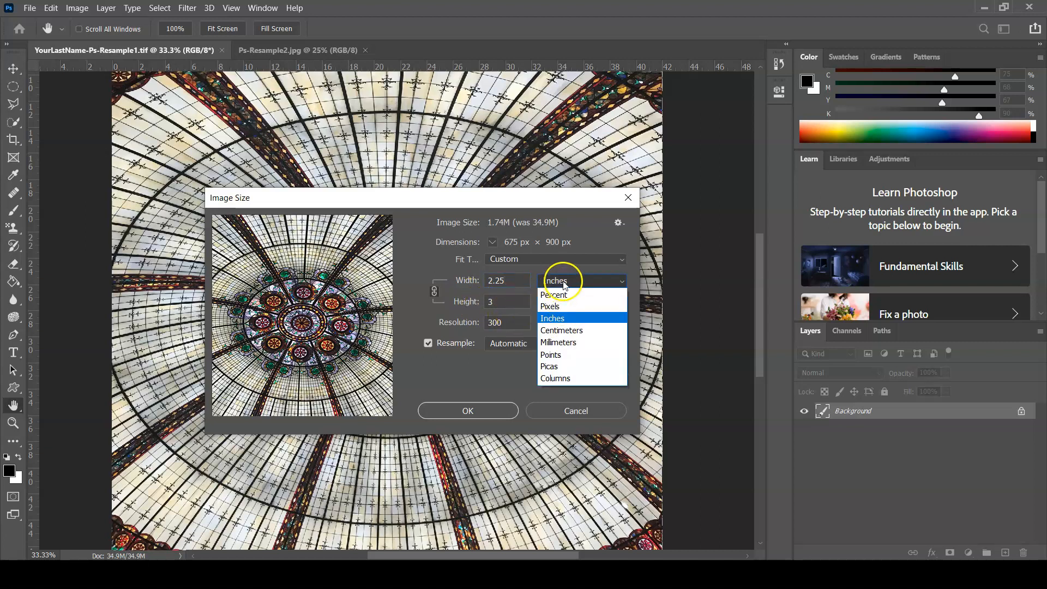
left_click(579, 317)
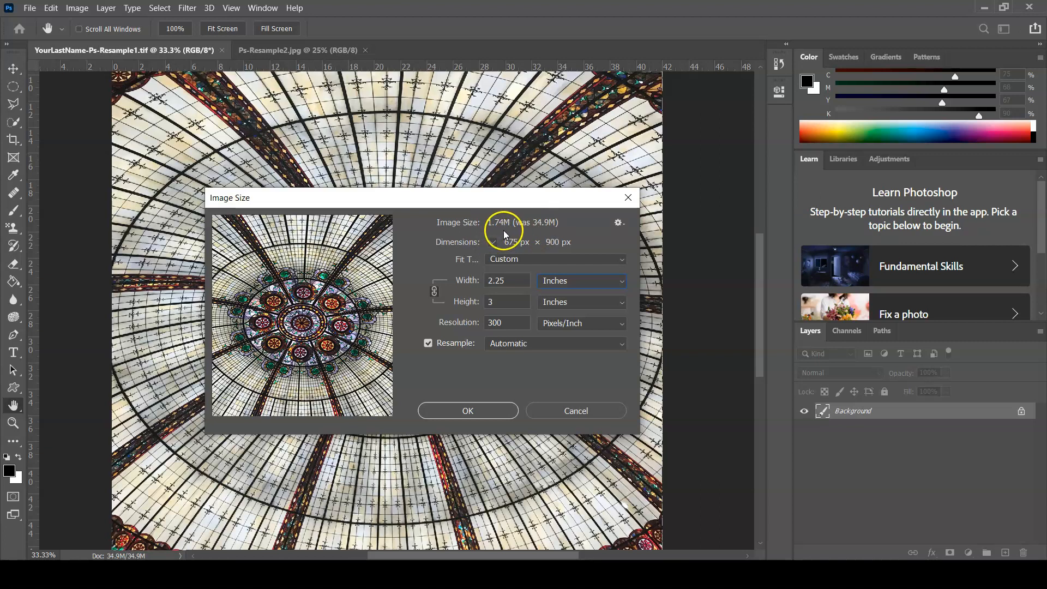
left_click(479, 410)
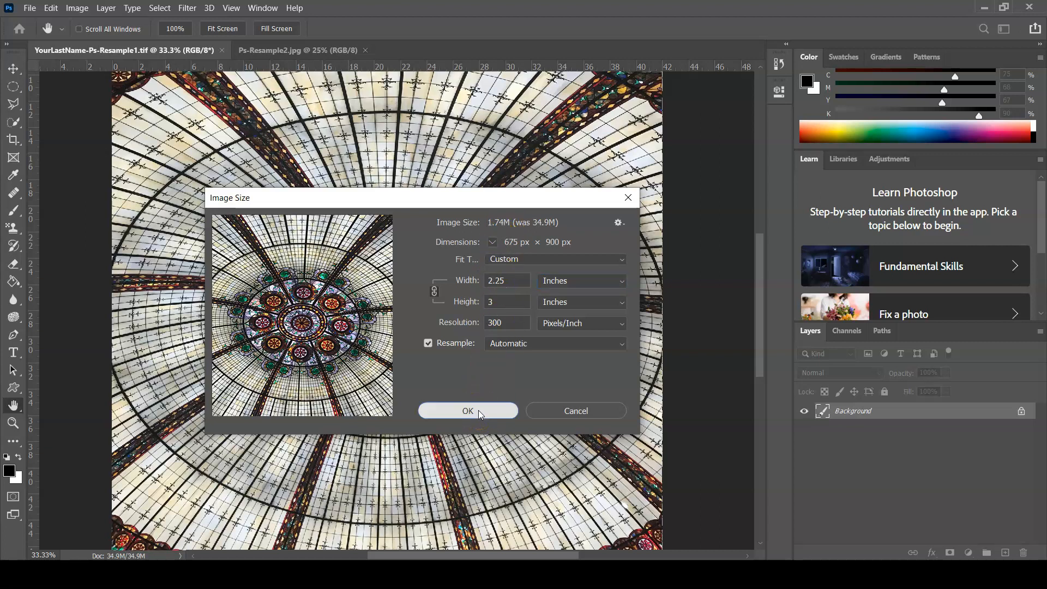
key("a")
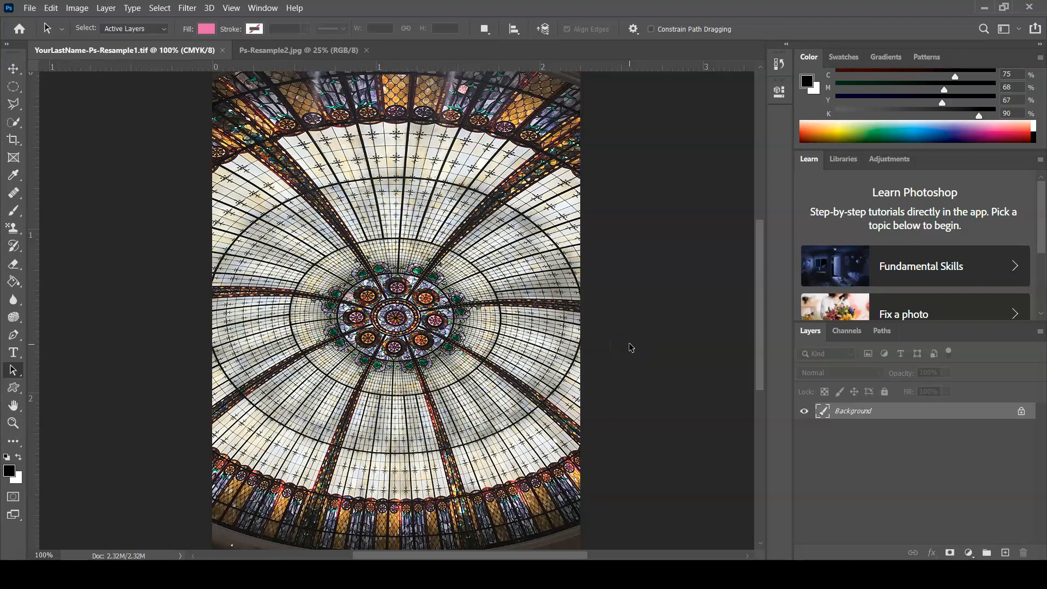
left_click(222, 51)
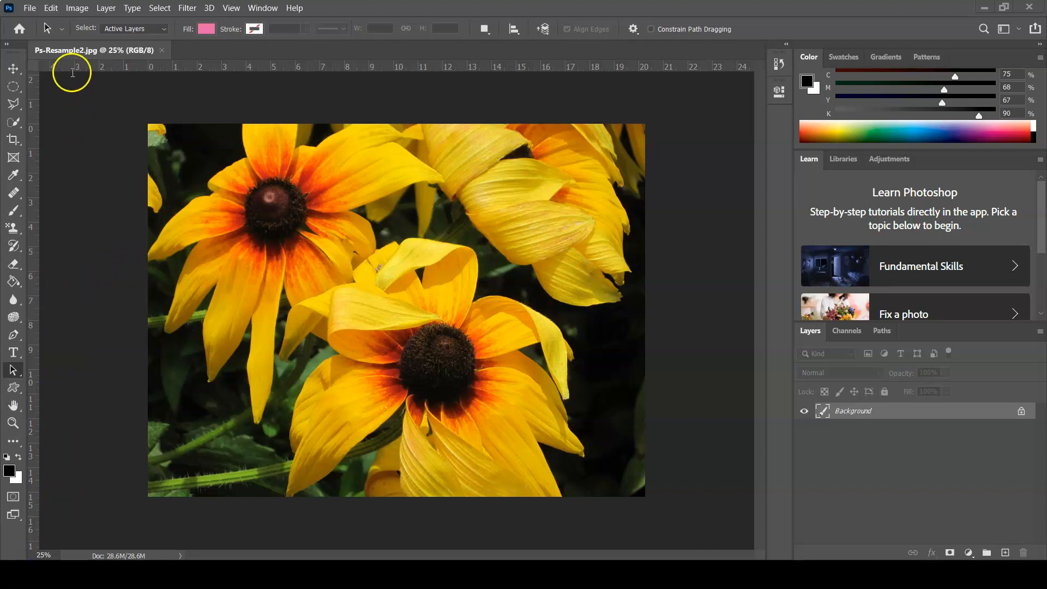
Prepare to save the flower photo in the Lab08-Ps-Resample folder as a Photoshop PDF with As a Copy turned off
left_click(29, 9)
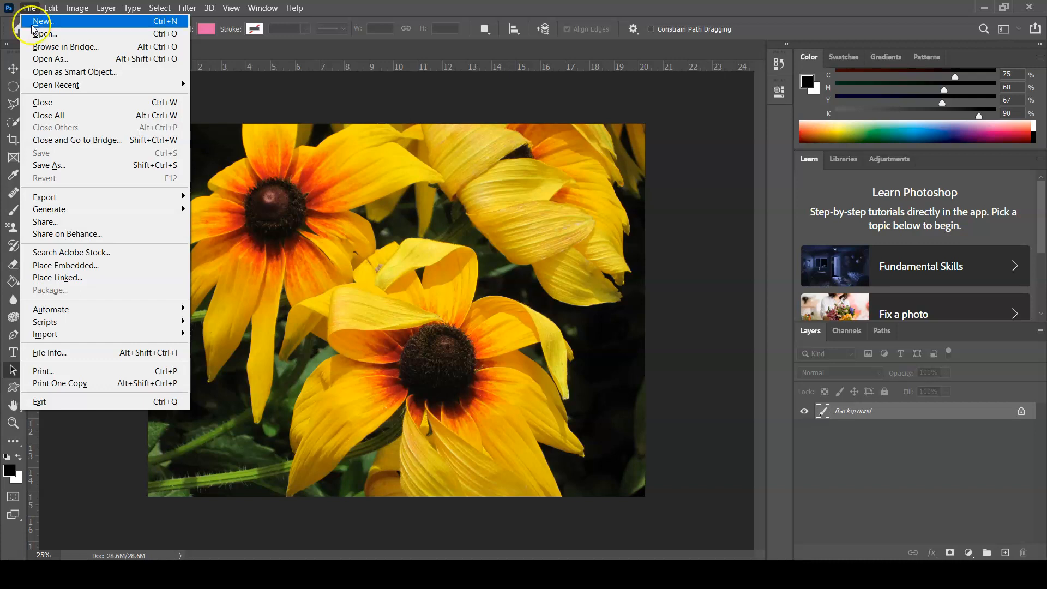
left_click(53, 165)
left_click(278, 206)
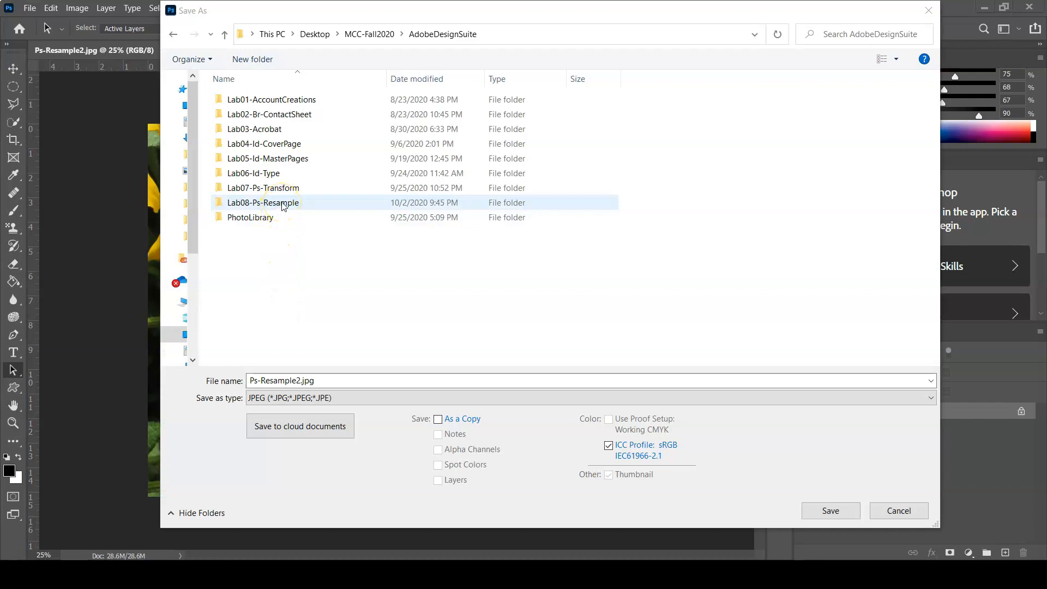
double_click(272, 202)
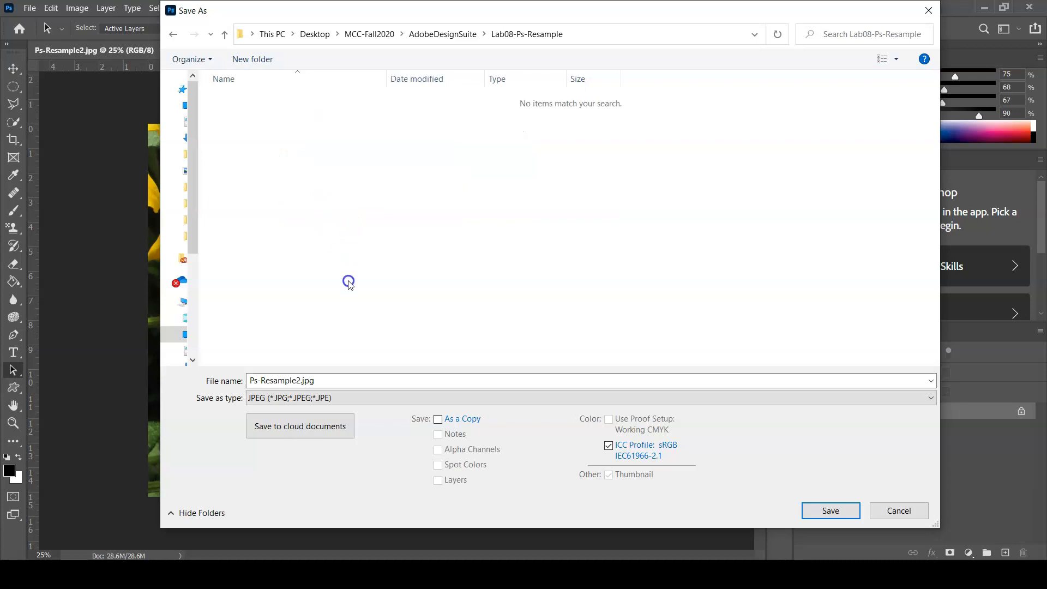
left_click(331, 401)
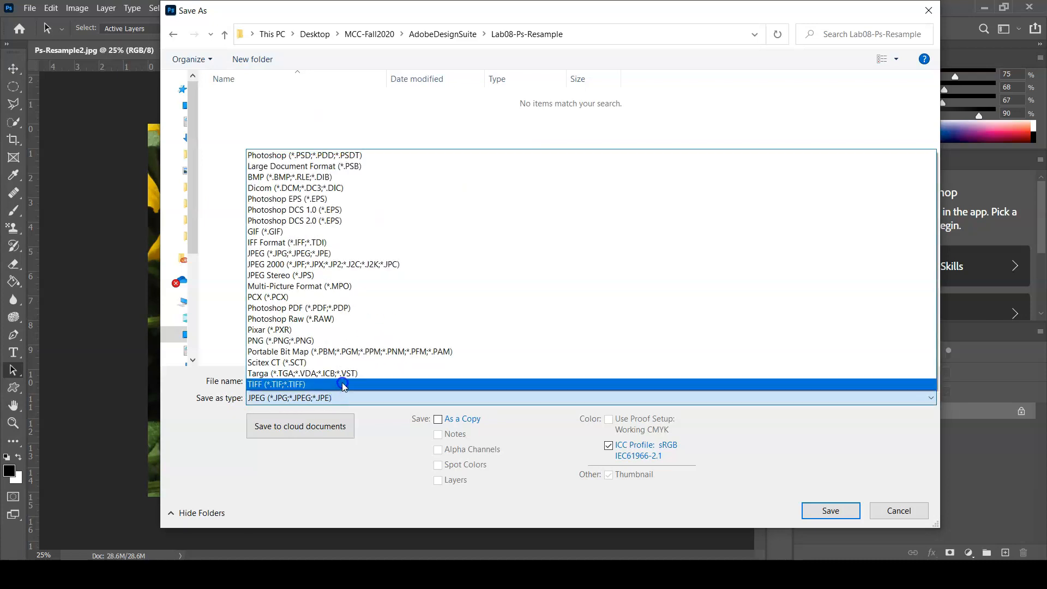
left_click(353, 308)
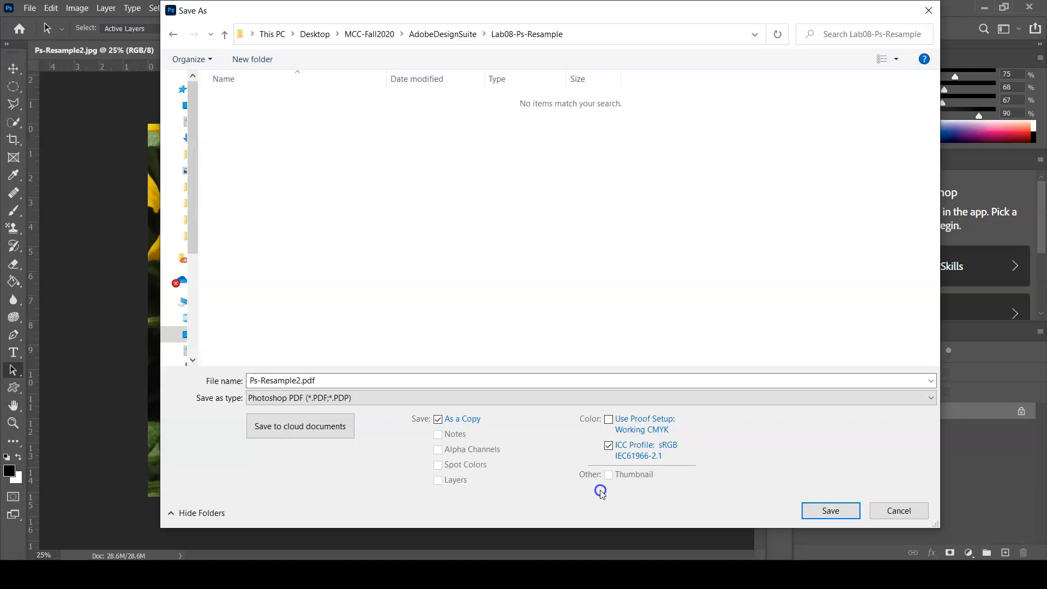
left_click(440, 421)
Name the file YourLastName-Ps-Resample2.pdf and save it
double_click(249, 380)
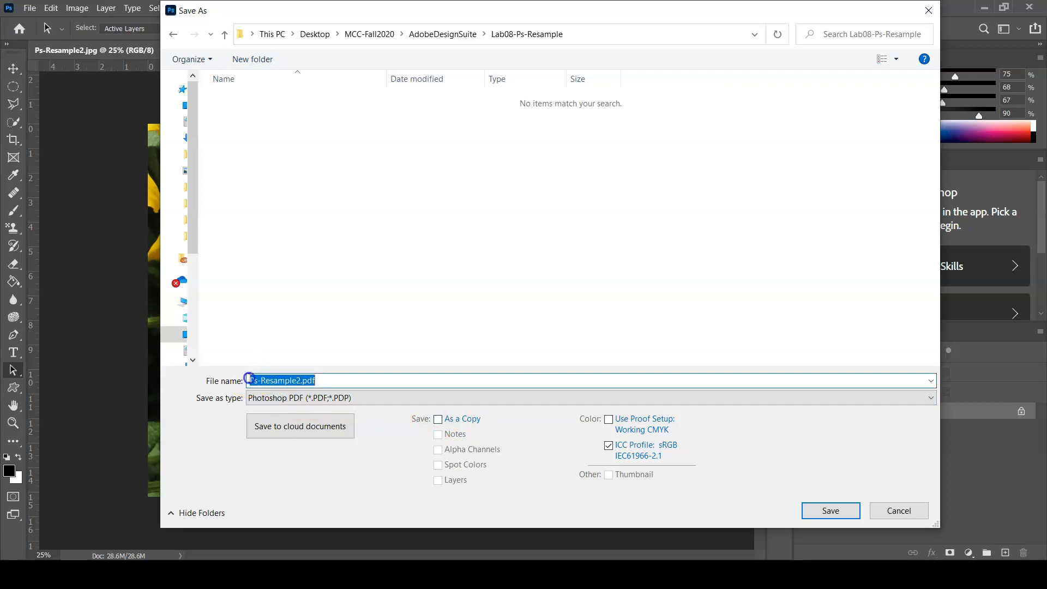
left_click(249, 380)
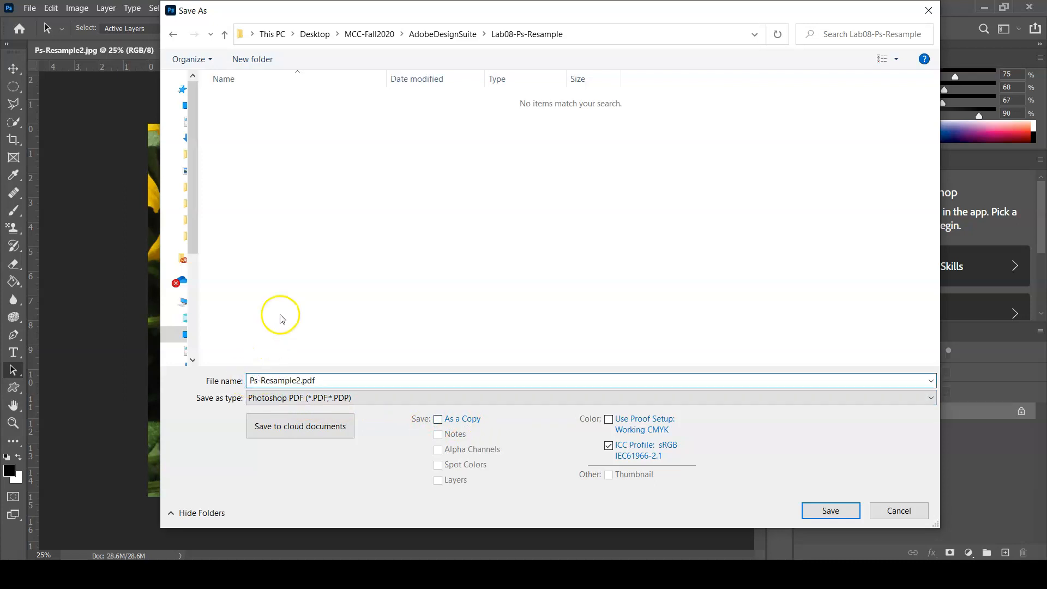
type("Your")
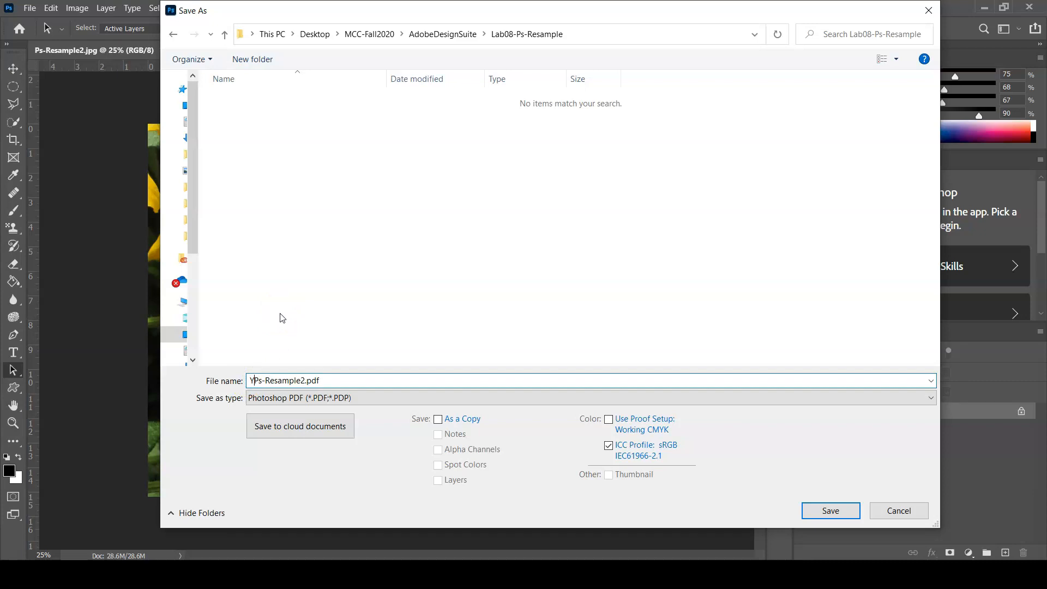
type("LastName")
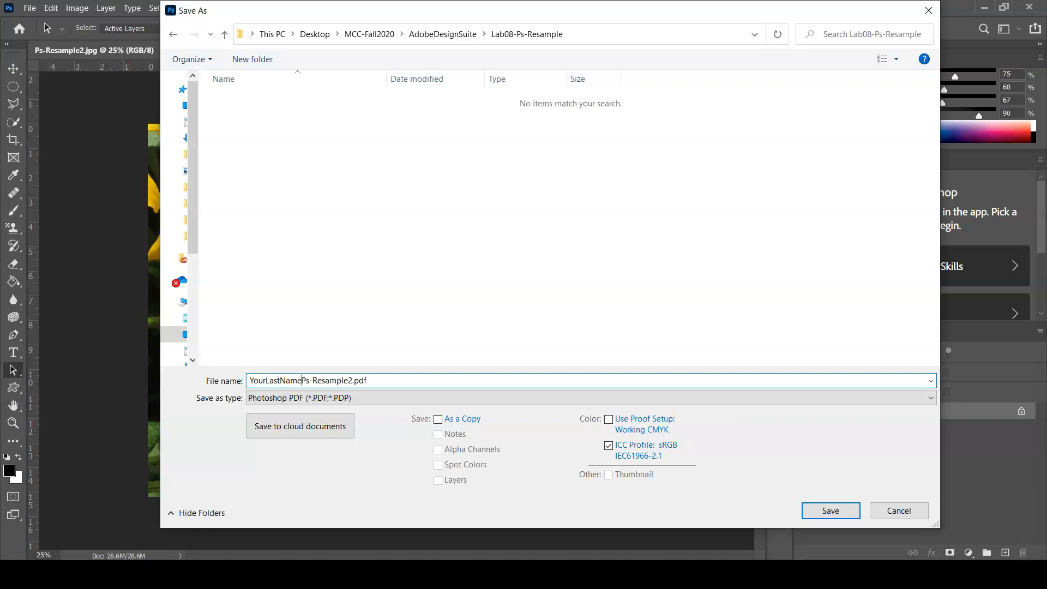
type("-")
left_click(844, 514)
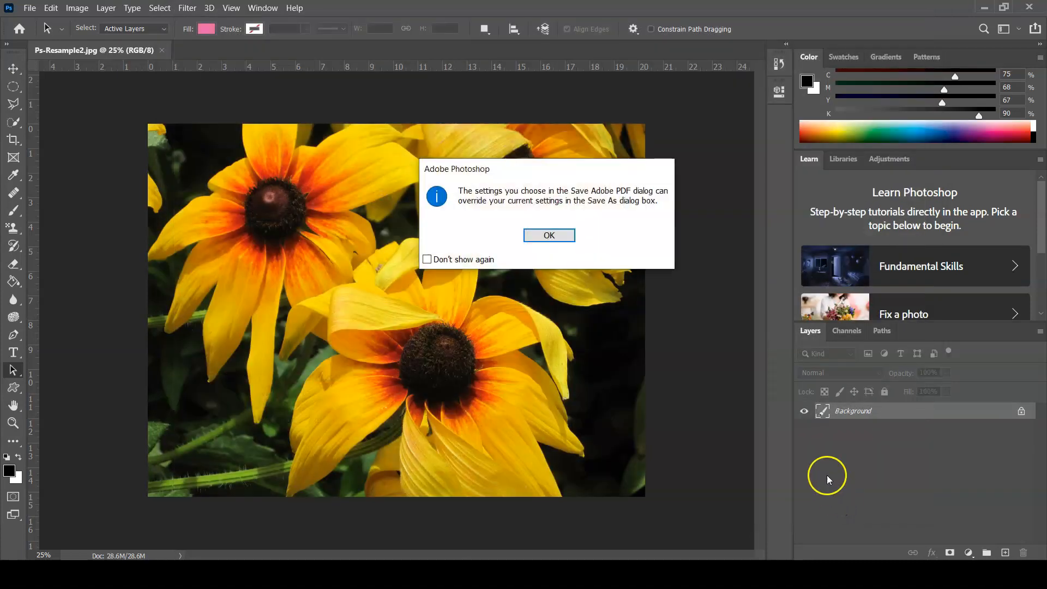
Create the PDF with the High Quality Print preset, preserving Photoshop editing capabilities
left_click(555, 236)
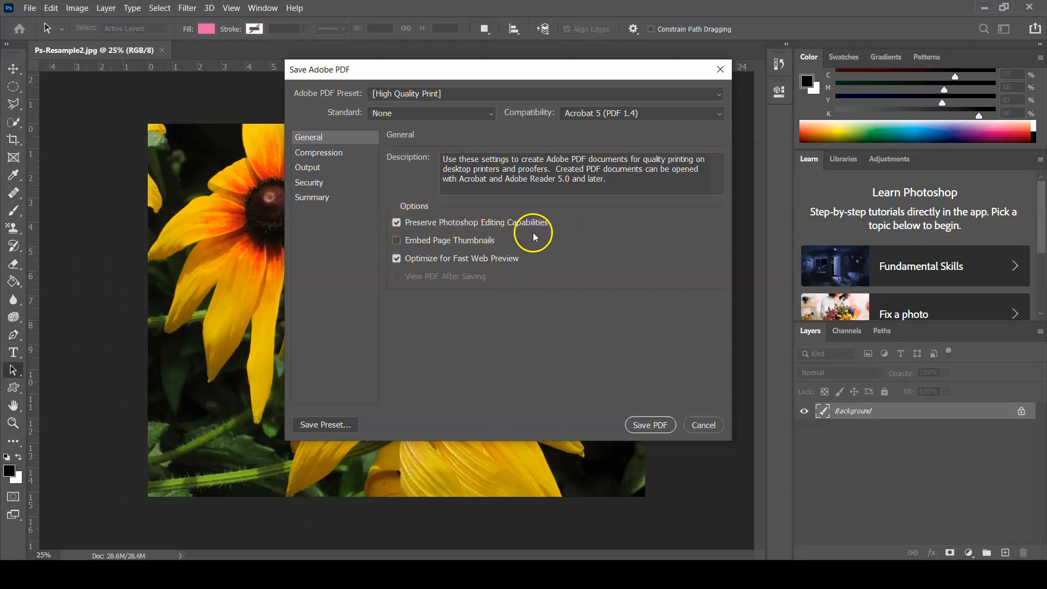
left_click(653, 427)
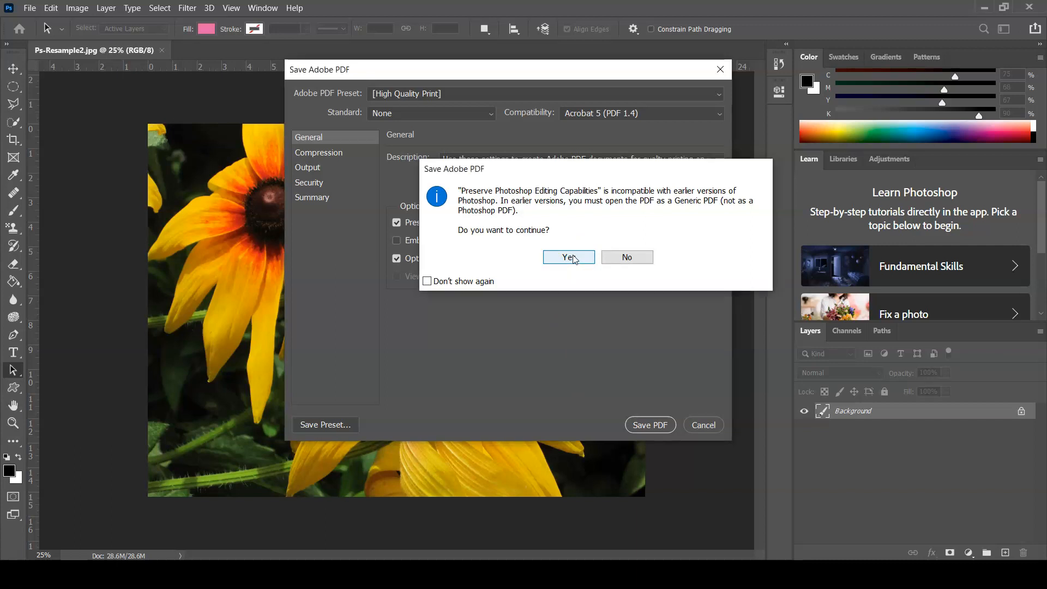
left_click(571, 257)
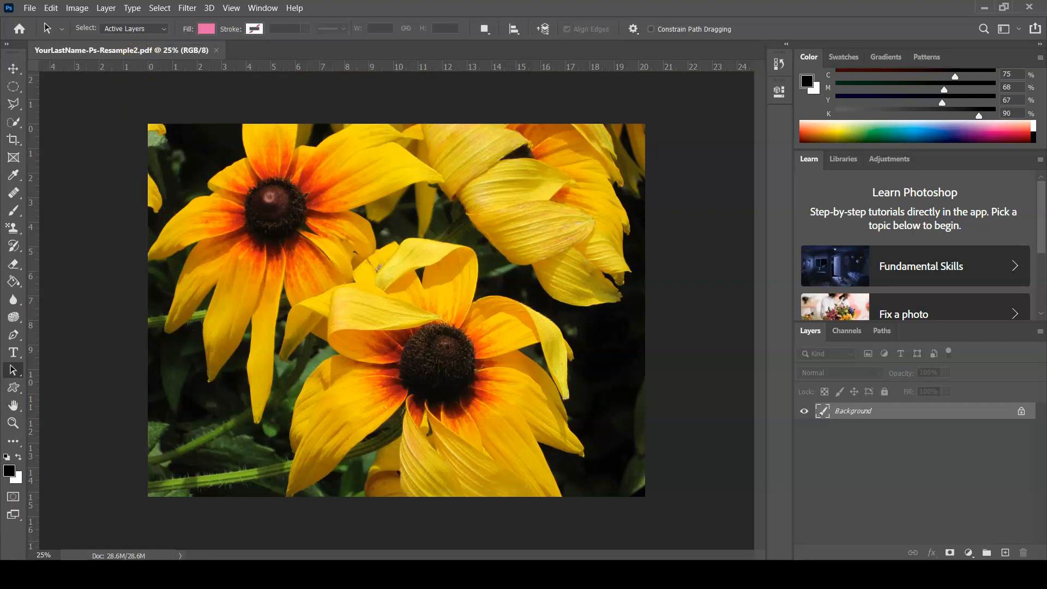
Convert the flower image to CMYK Color mode with the U.S. Web Coated (SWOP) v2 profile and save the file
left_click(156, 64)
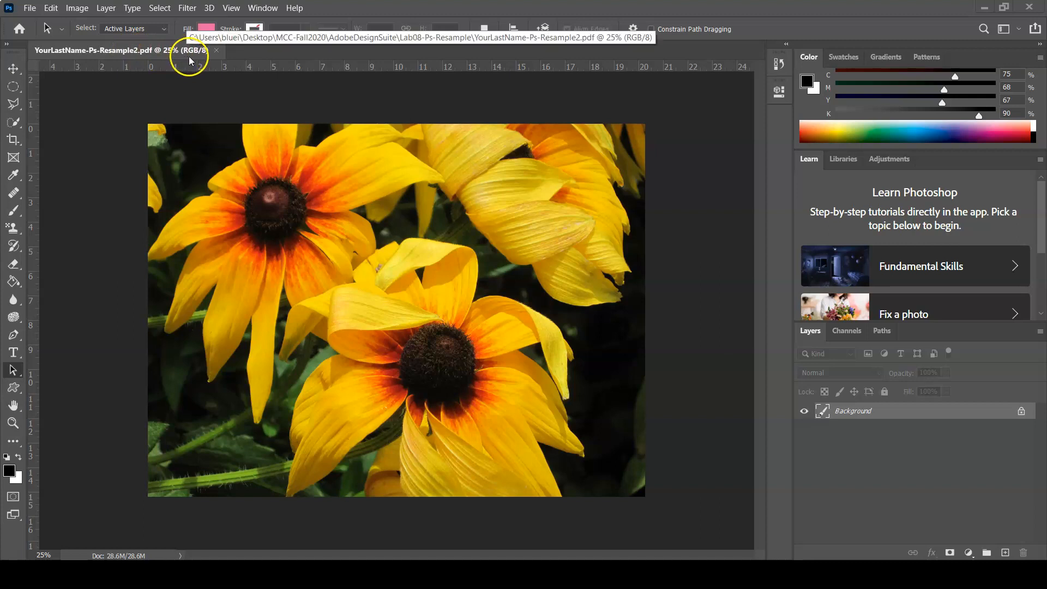
left_click(76, 8)
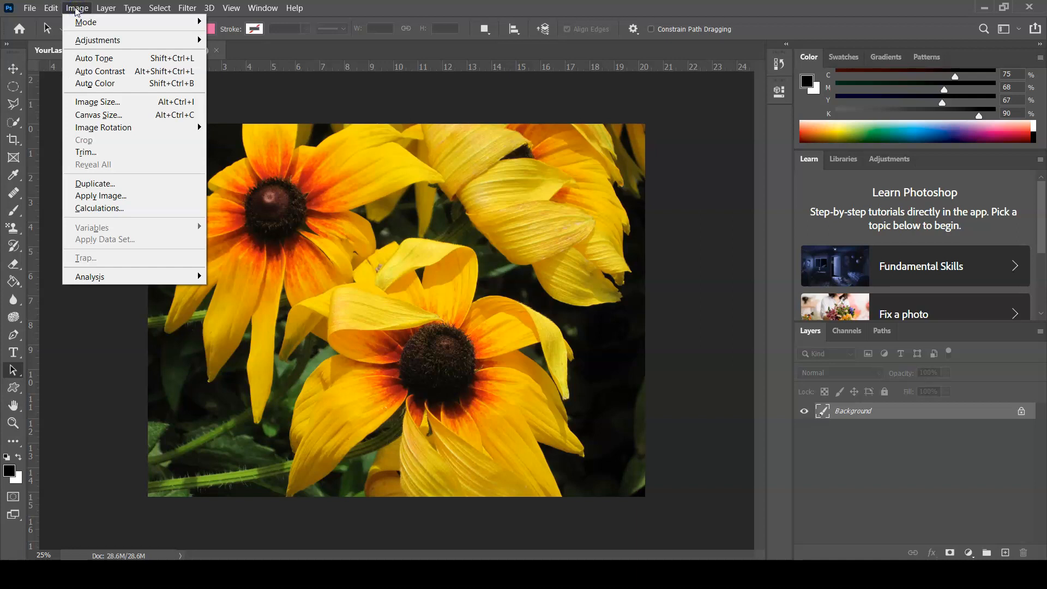
left_click(83, 22)
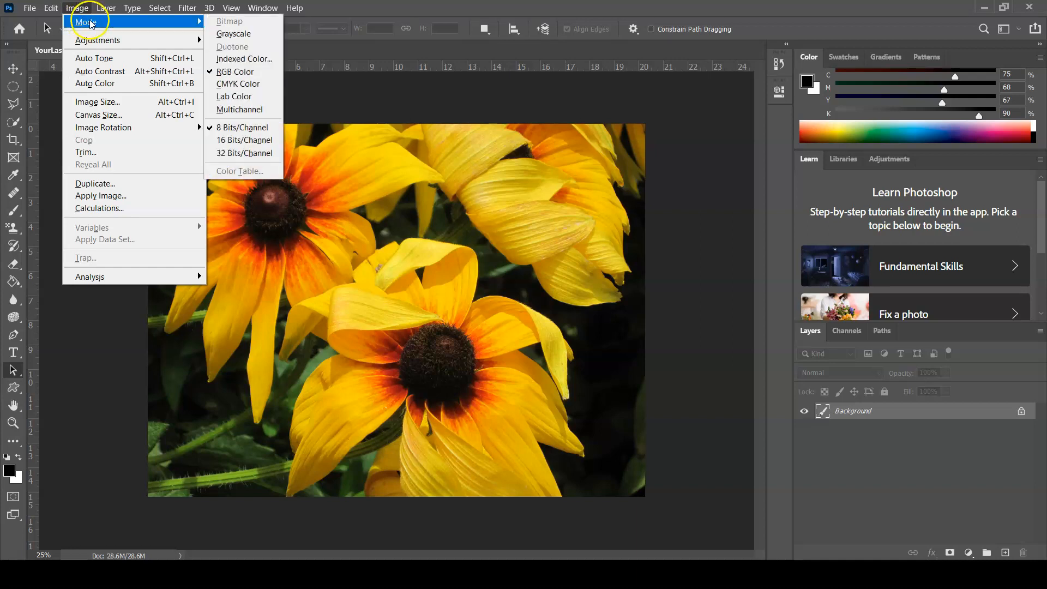
left_click(253, 87)
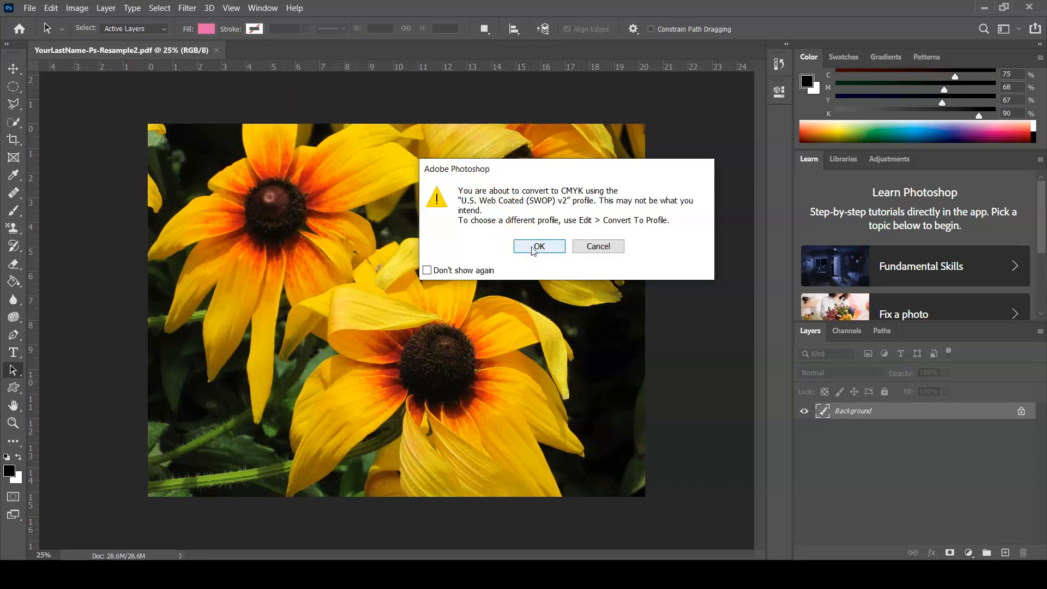
left_click(534, 247)
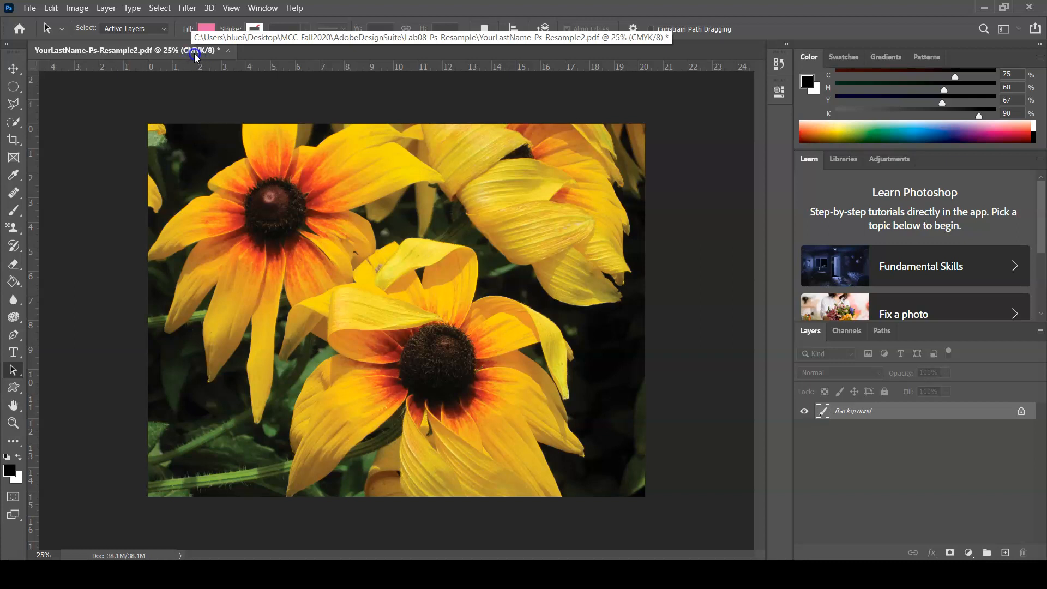
left_click(29, 8)
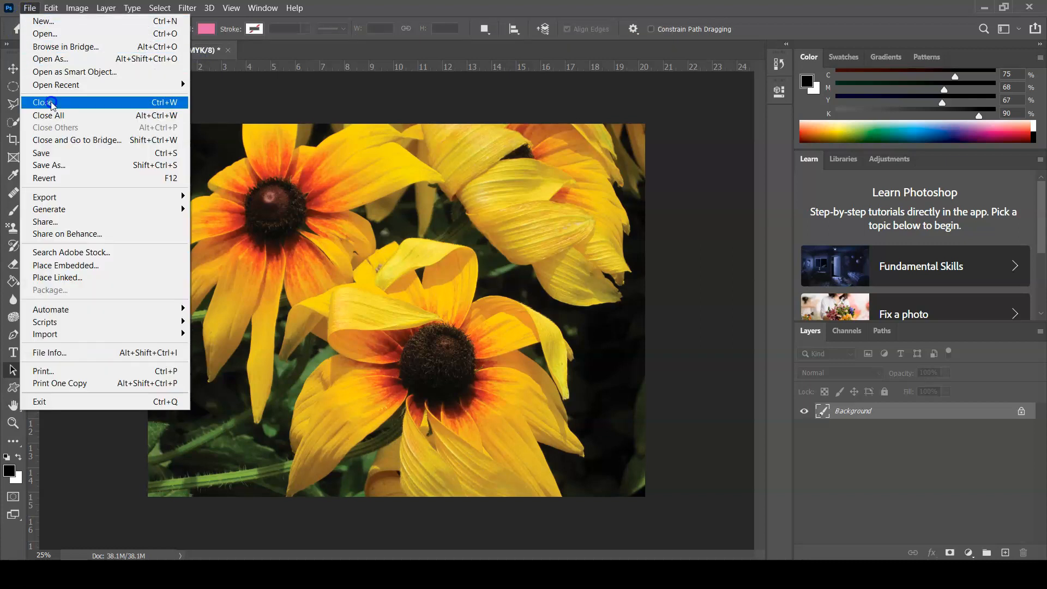
left_click(52, 153)
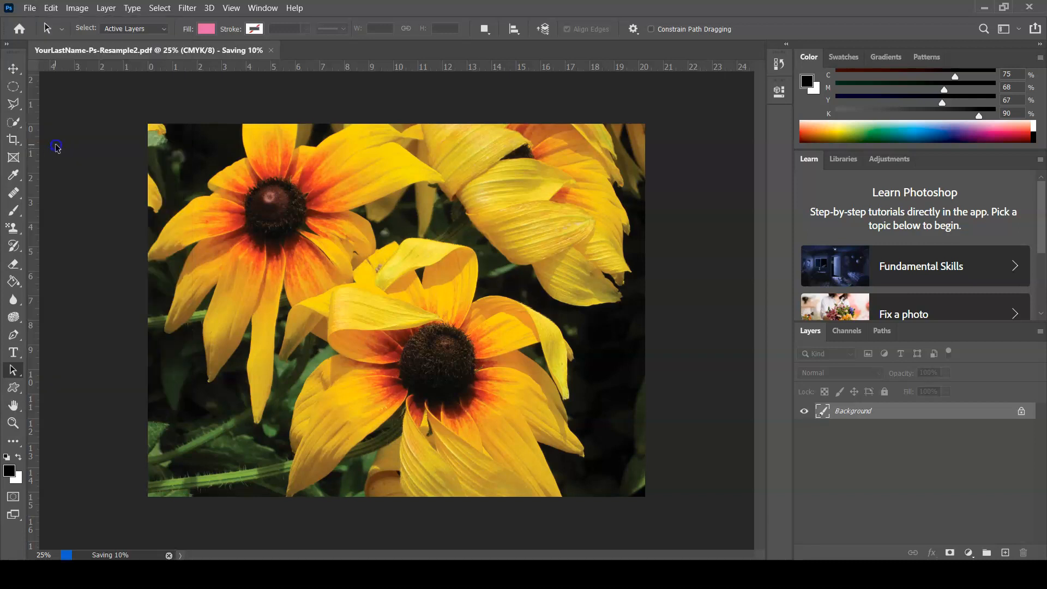
Resample the flower image to a resolution of 300 pixels/inch and a width of 5 inches
left_click(79, 8)
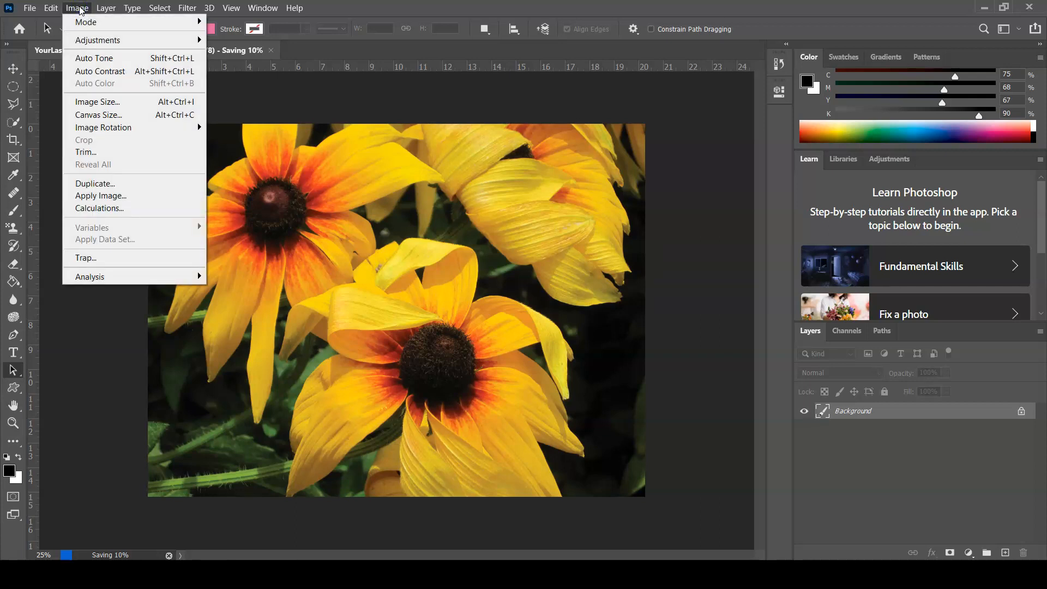
left_click(107, 104)
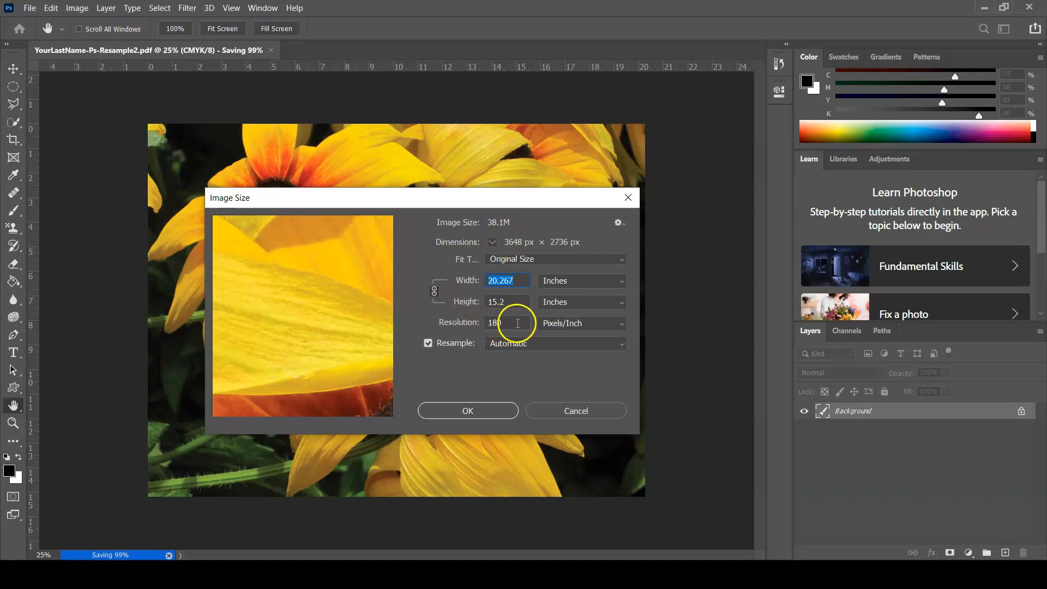
left_click_drag(518, 323, 479, 335)
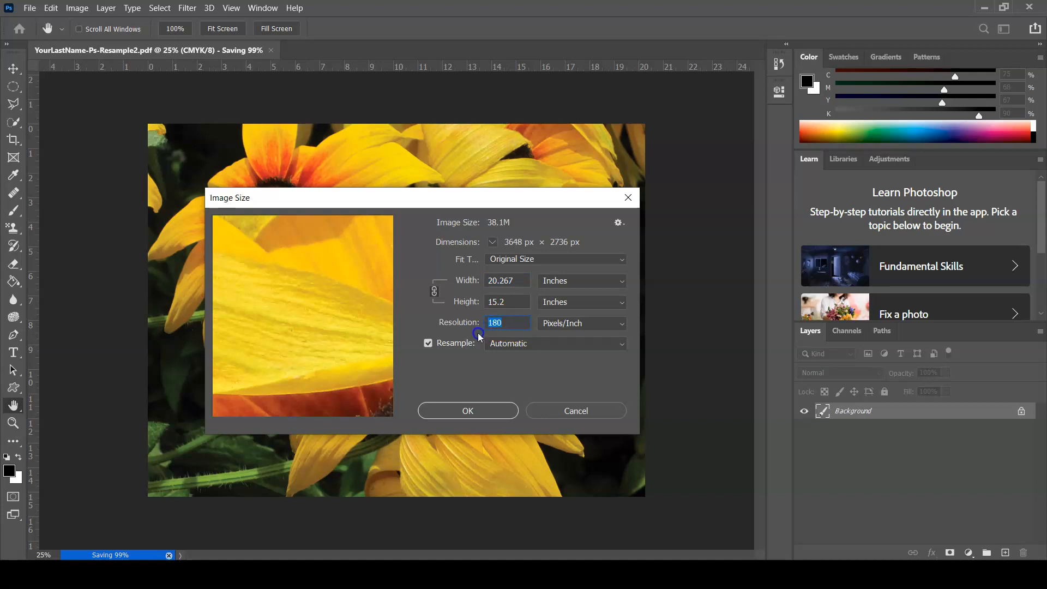
type("300")
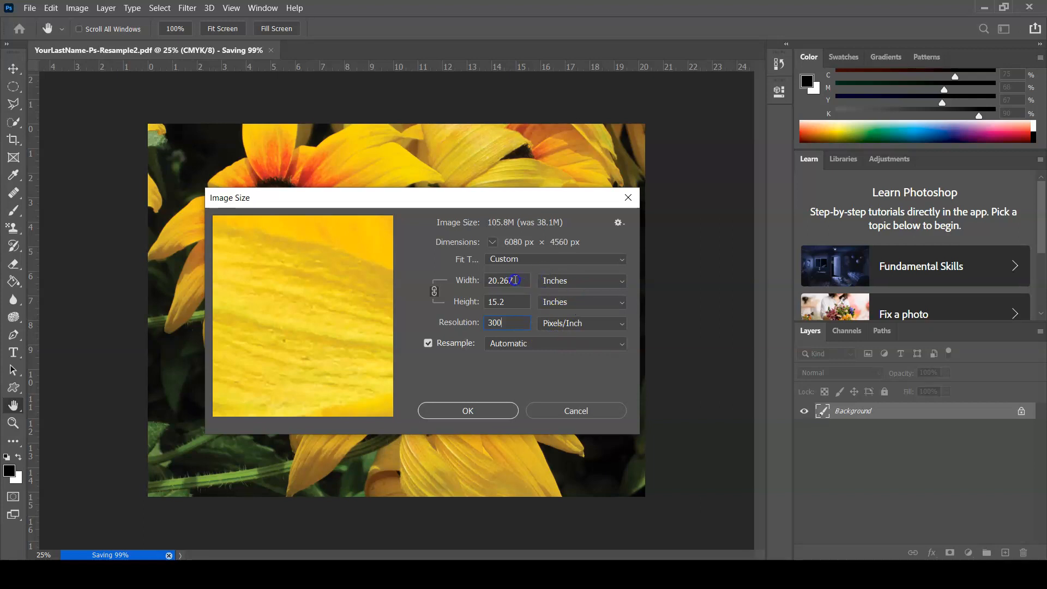
left_click_drag(515, 279, 476, 277)
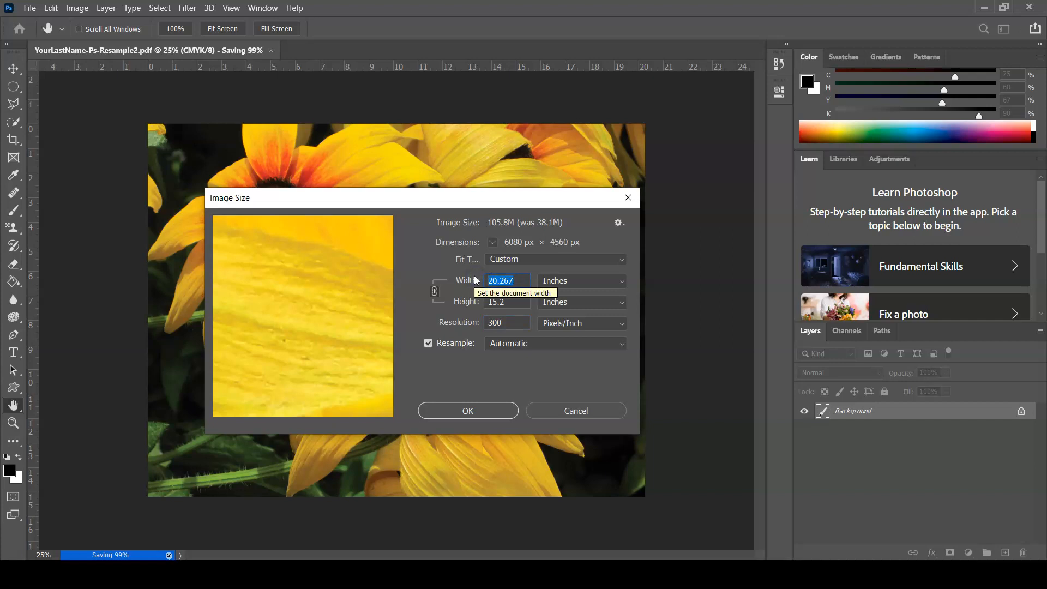
type("5")
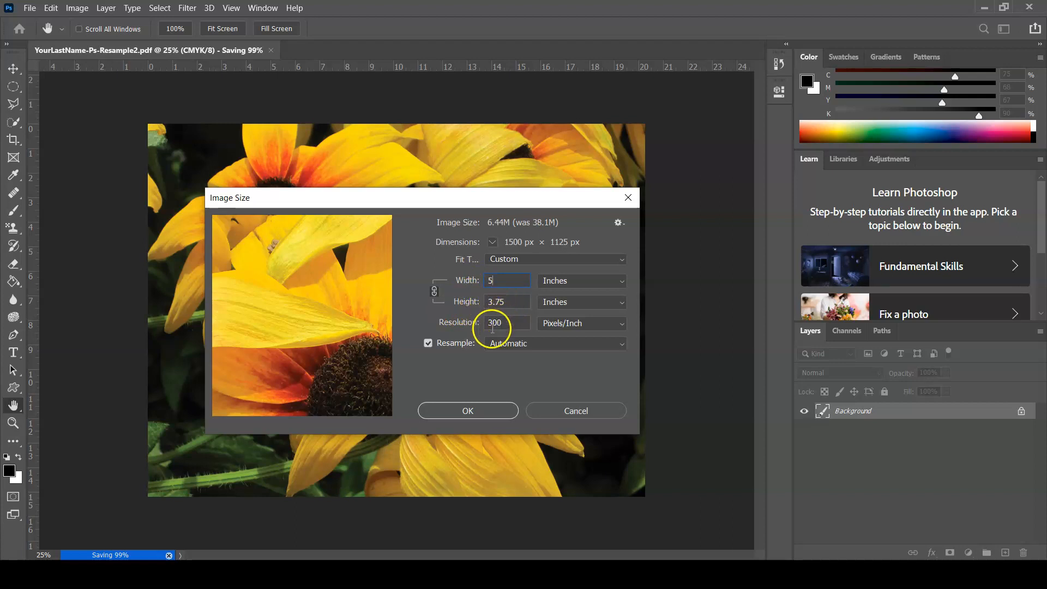
left_click(473, 411)
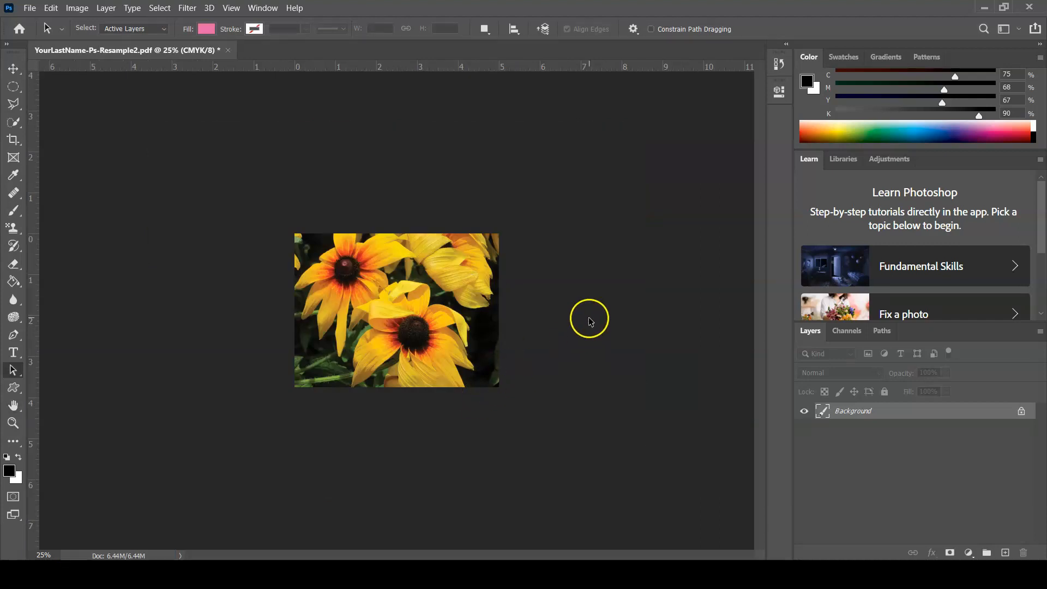
Close the flower document, saving its changes as a PDF with the High Quality Print preset and Photoshop editing capabilities preserved
key("ctrl+plus")
key("ctrl+plus")
key("ctrl+plus")
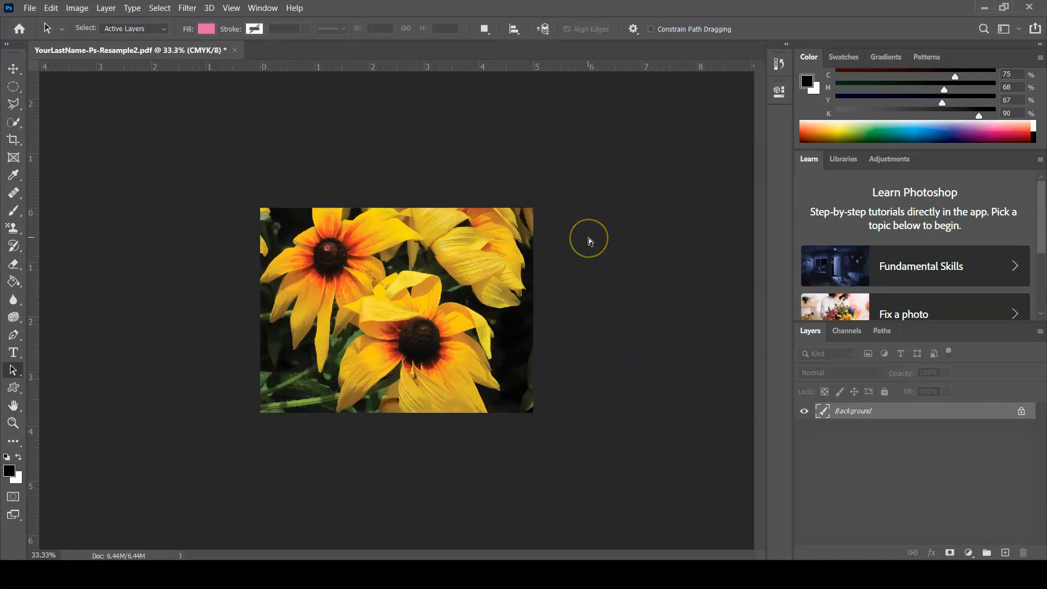
key("ctrl+plus")
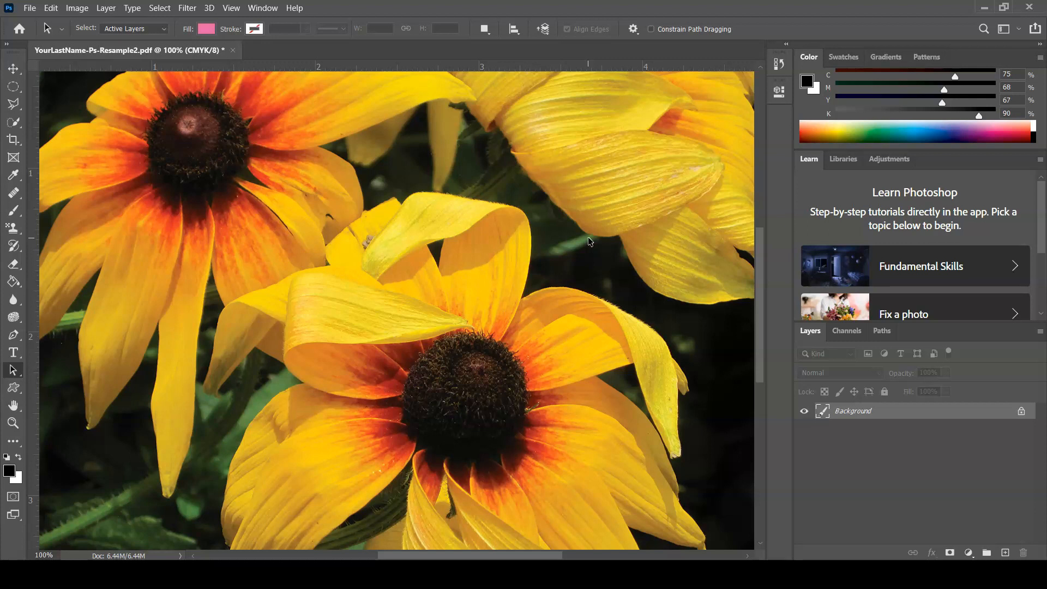
left_click(234, 52)
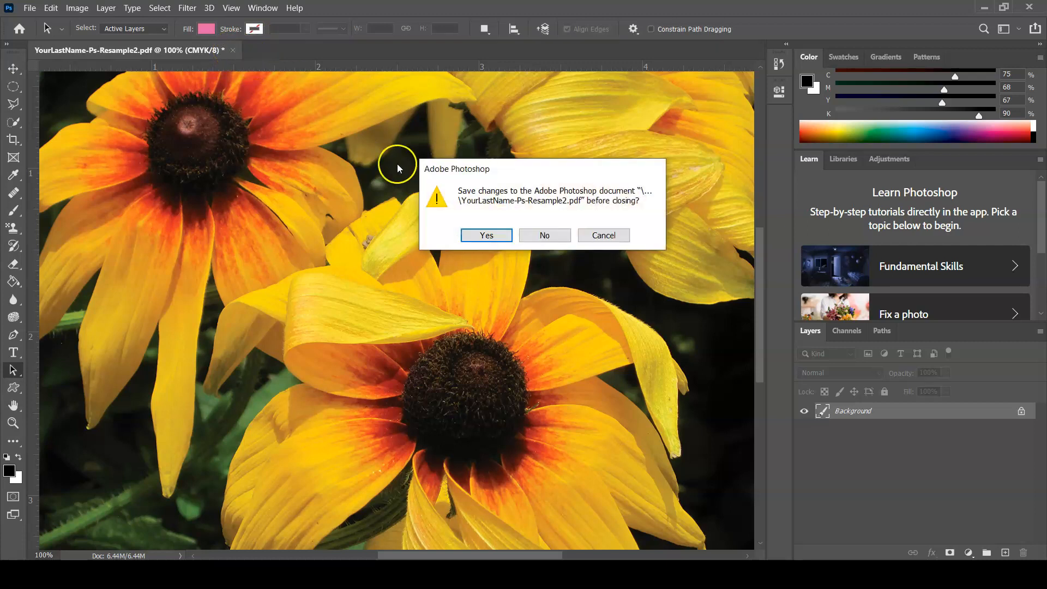
left_click(488, 235)
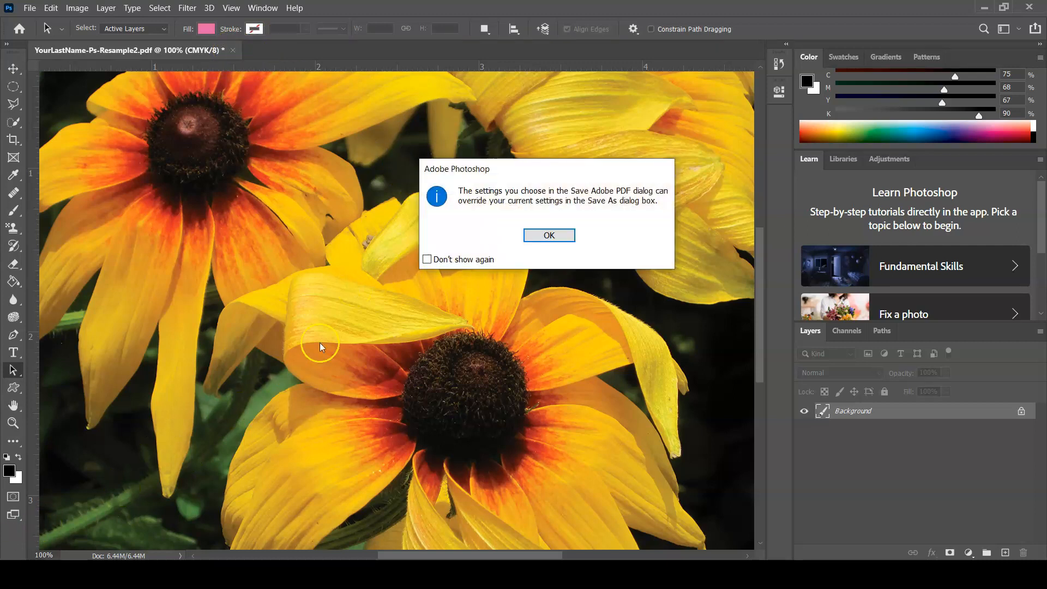
left_click(552, 236)
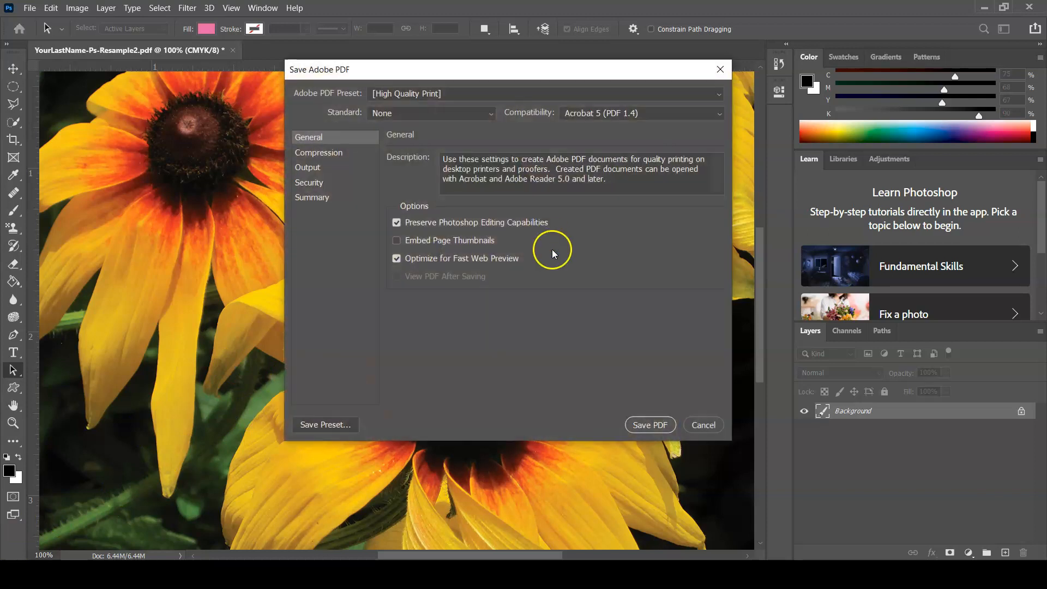
left_click(653, 426)
left_click(580, 266)
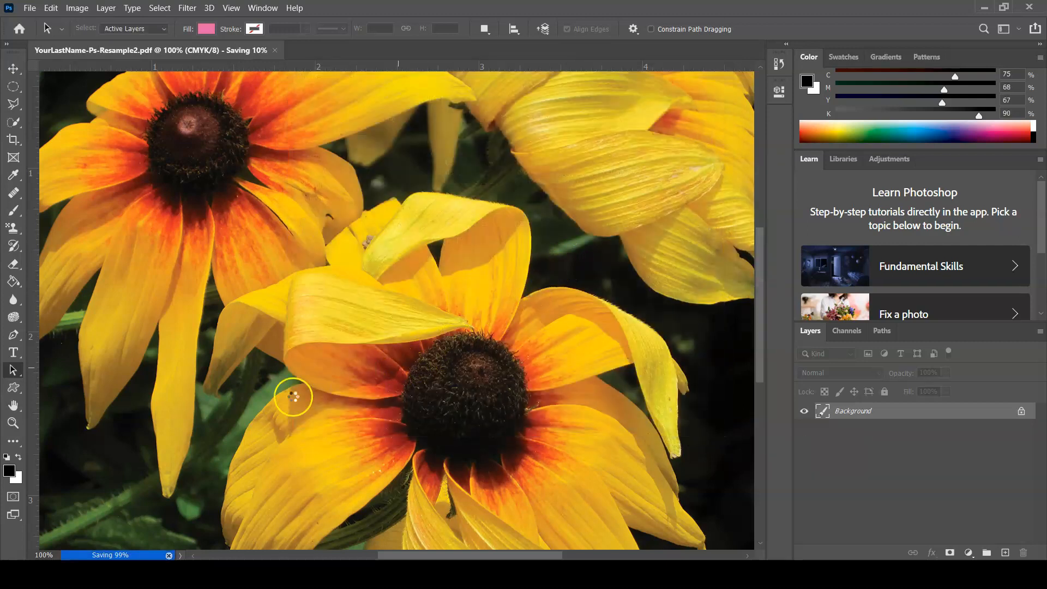
key("ctrl+w")
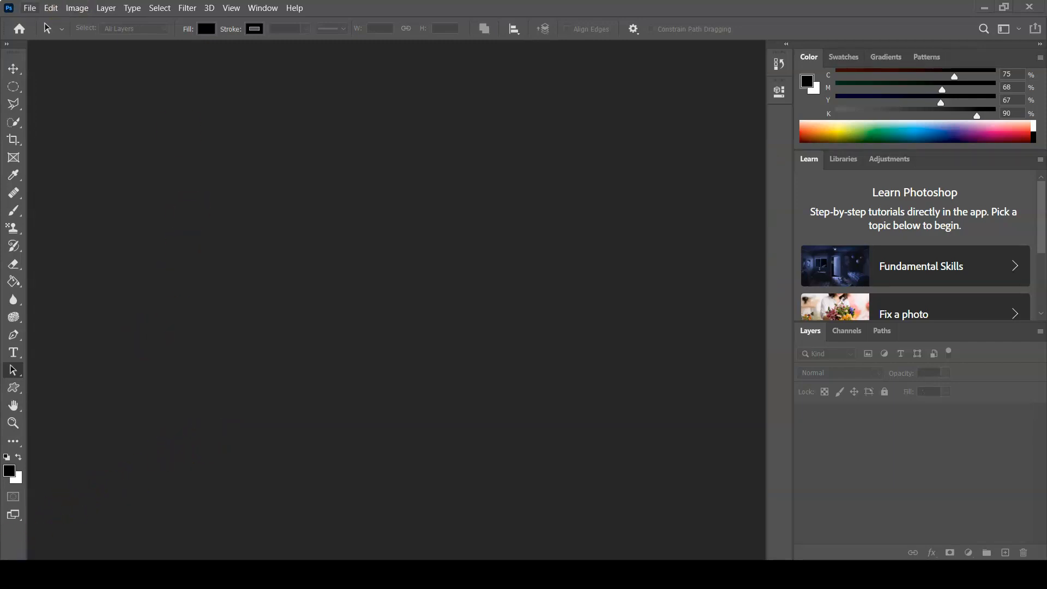
Open Ps-Resample3.NEF from the Ps-ResampleLab folder and accept the New ACR Default layout for Camera Raw
left_click(30, 7)
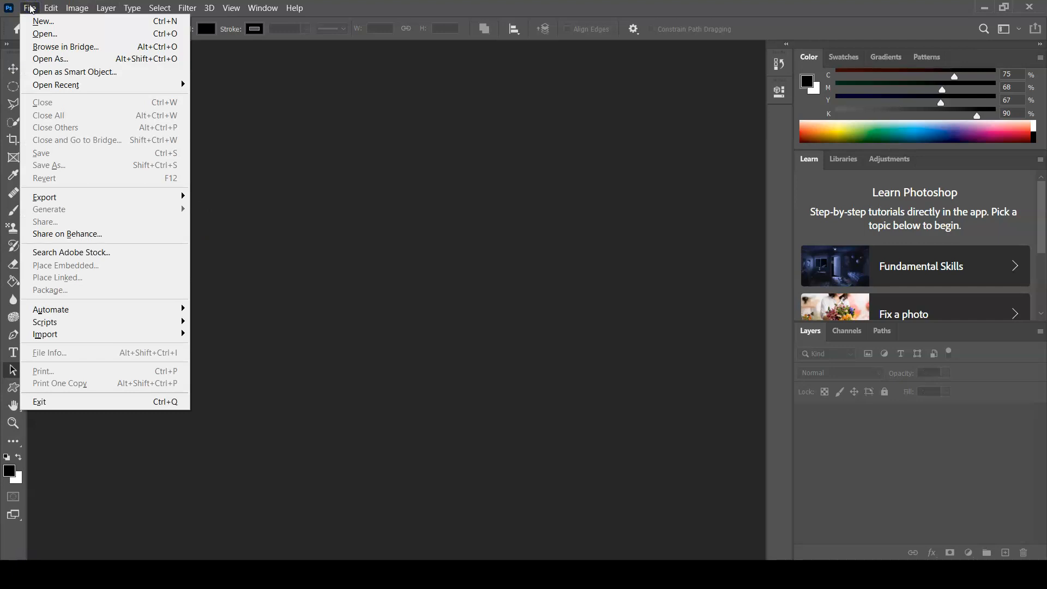
left_click(42, 34)
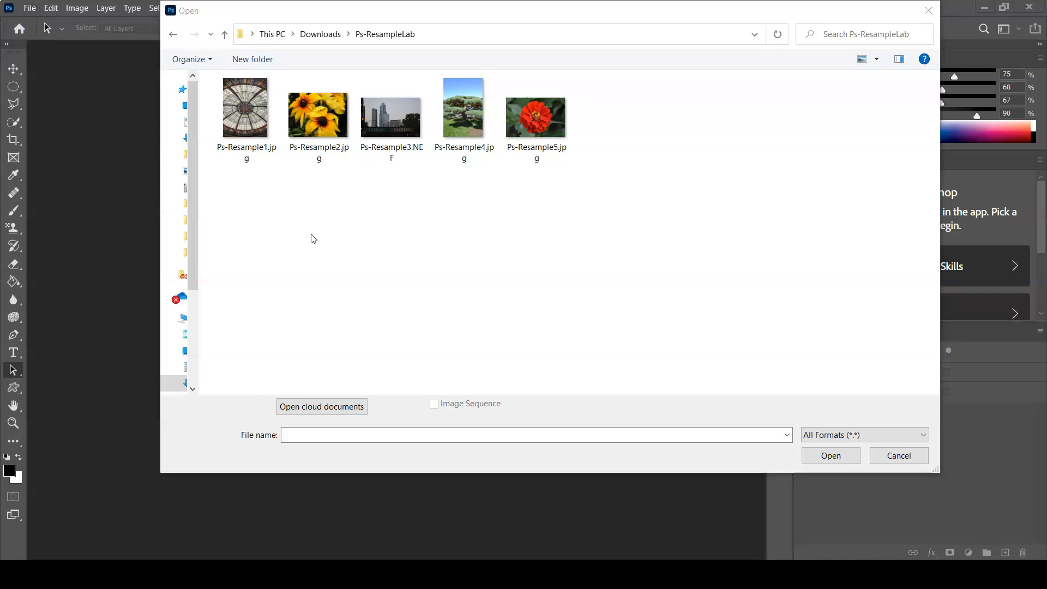
left_click(390, 125)
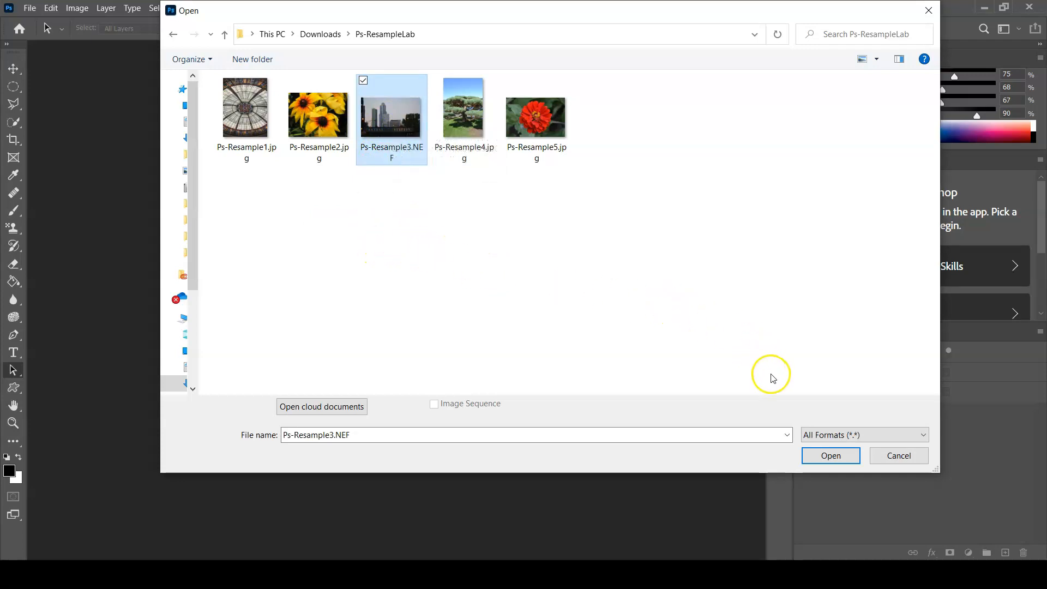
left_click(827, 457)
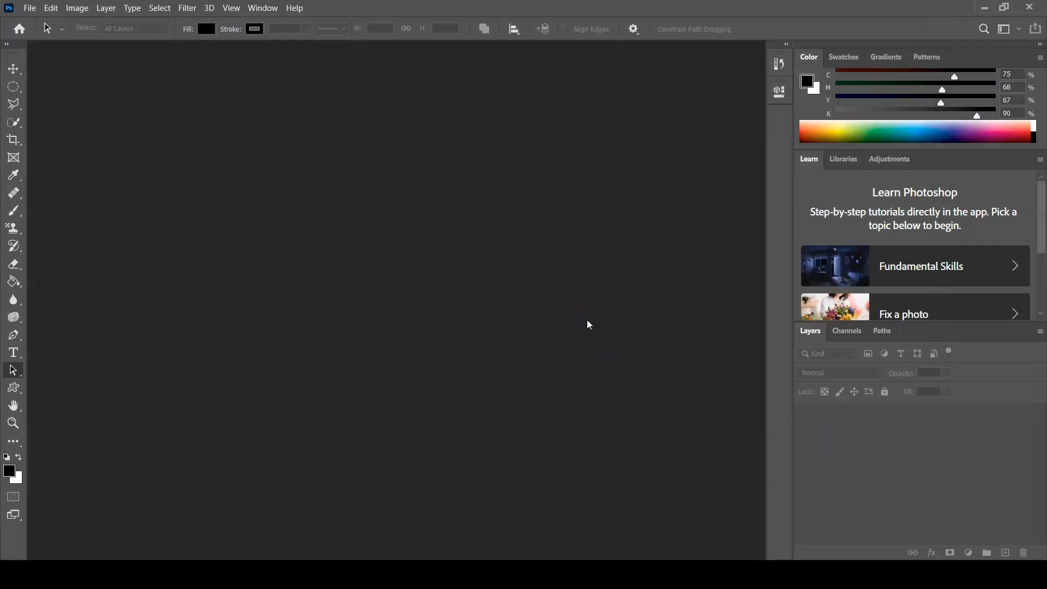
left_click(550, 331)
left_click(9, 557)
left_click(319, 469)
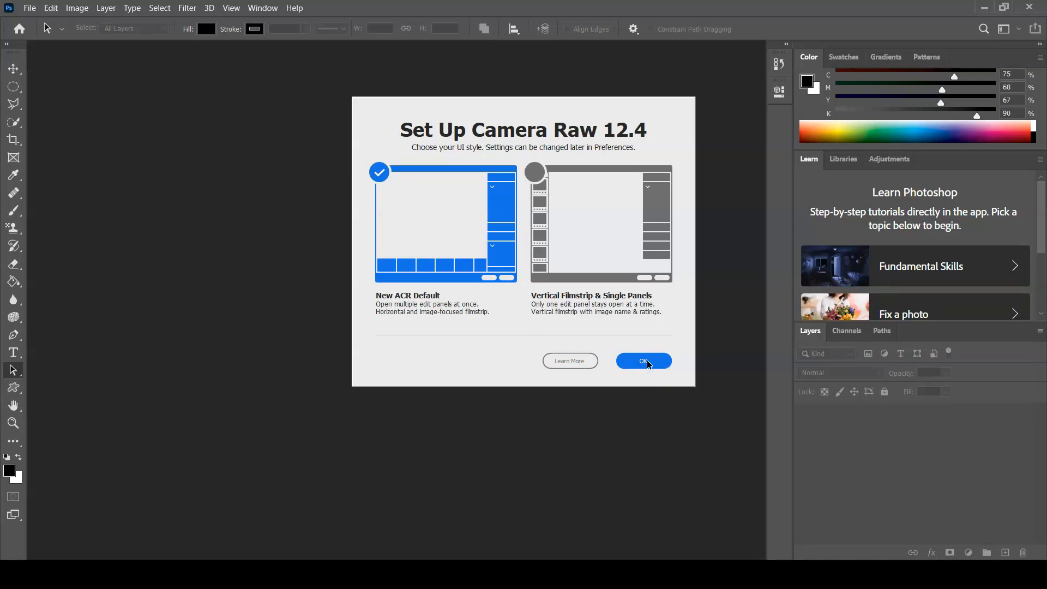
left_click(648, 363)
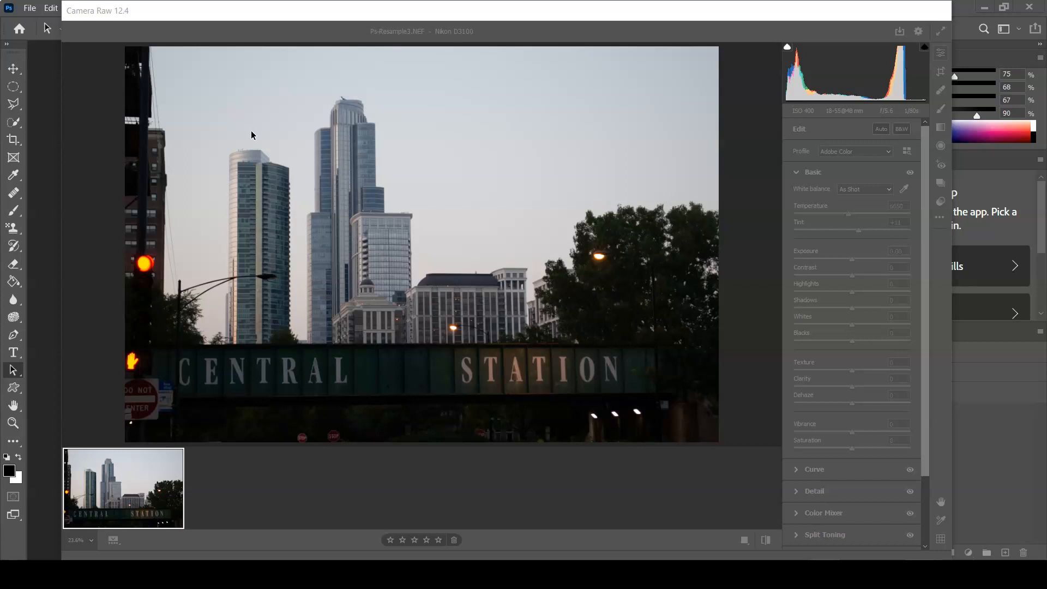
left_click(282, 143)
left_click(271, 167)
left_click(497, 488)
left_click(235, 499)
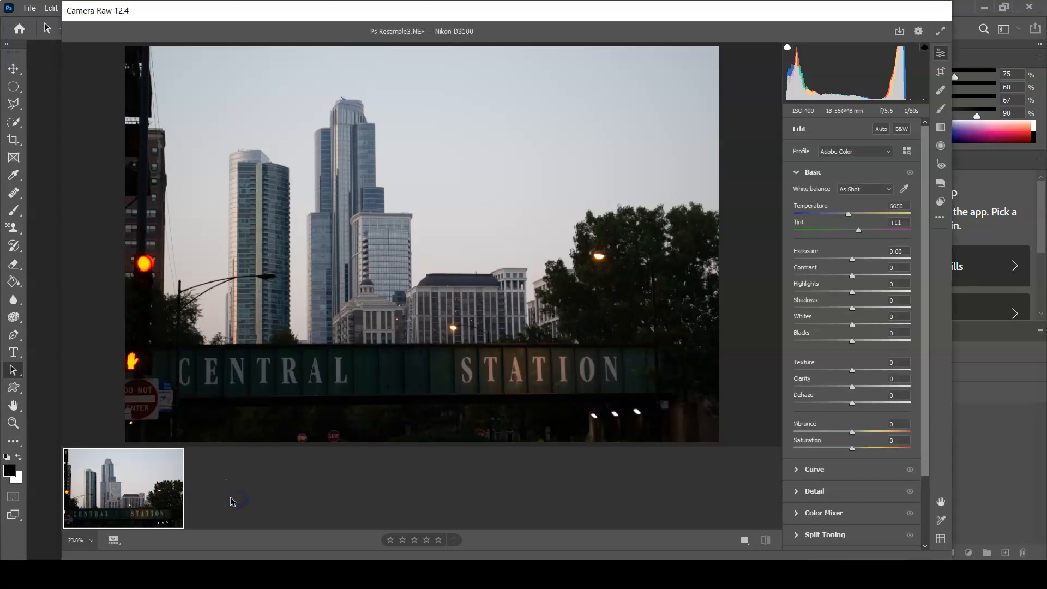
left_click(251, 529)
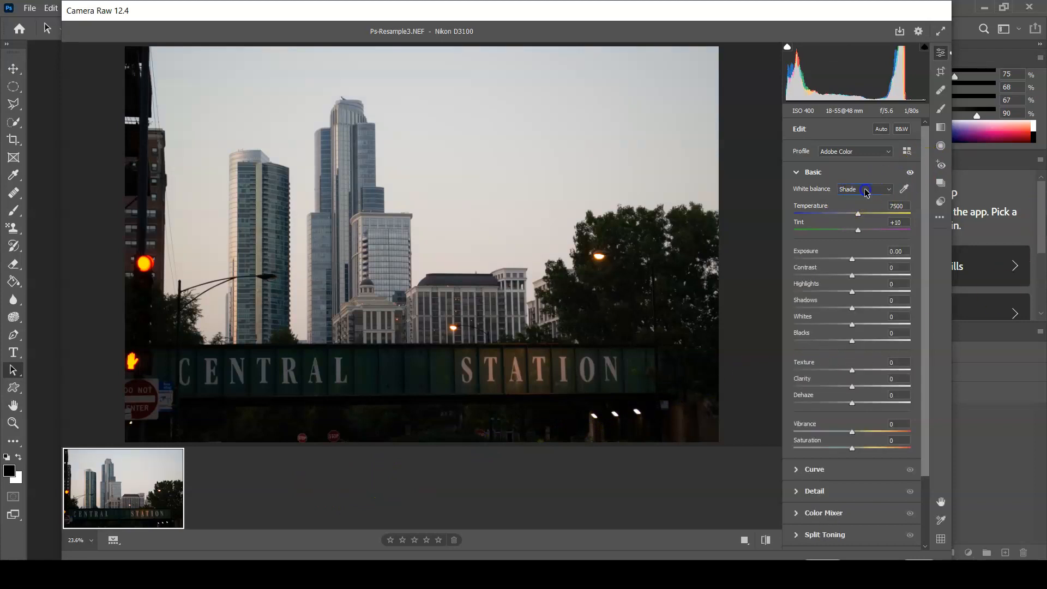
Apply the Cloudy white balance to the skyline photo and adjust the temperature to 7250 and the tint to -6
left_click(862, 190)
left_click(867, 228)
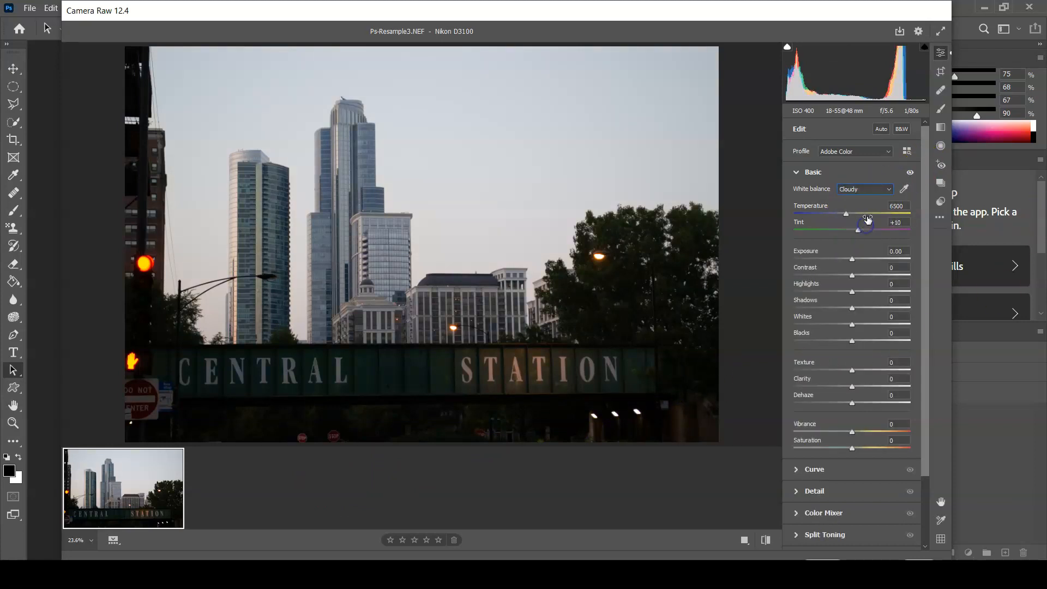
mouse_move(847, 216)
left_mouse_down()
mouse_move(830, 213)
mouse_move(854, 214)
mouse_move(860, 231)
mouse_move(850, 230)
left_mouse_up()
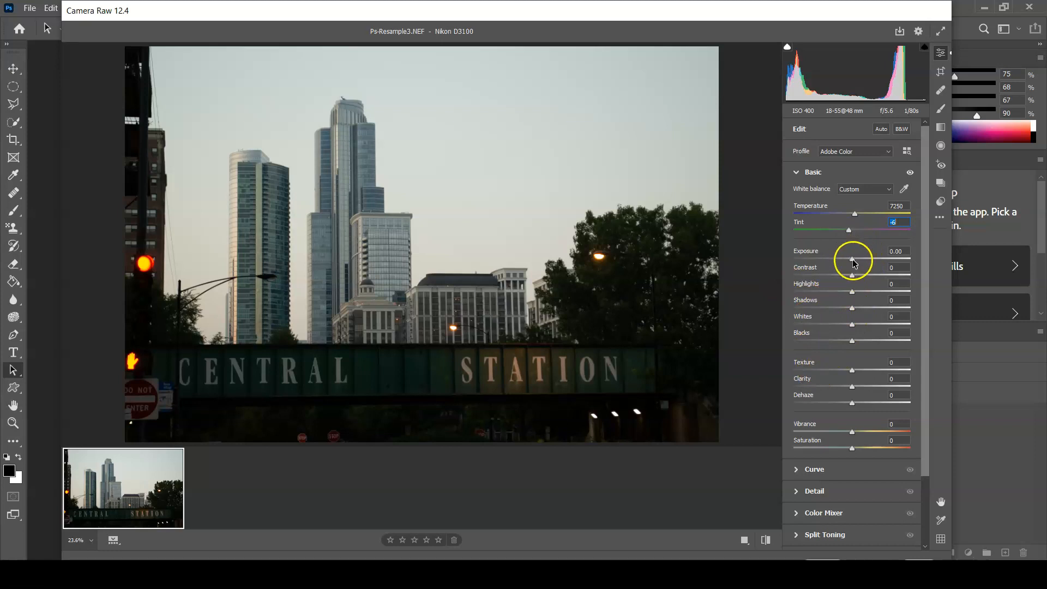
Adjust the skyline photo's exposure to +0.55, contrast to +9 and whites to -34
left_click_drag(854, 264, 860, 262)
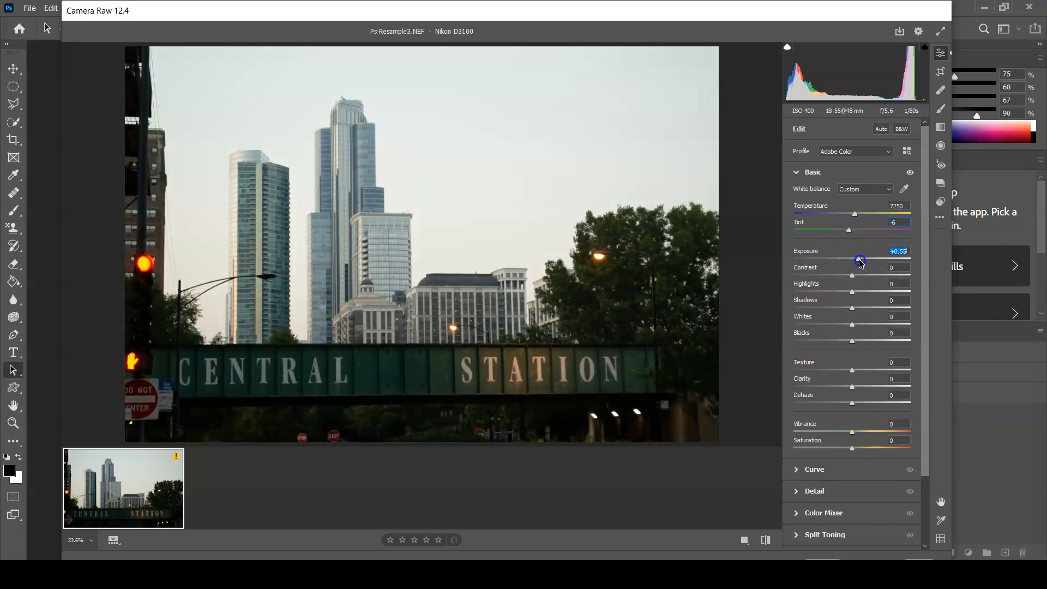
left_click_drag(852, 276, 860, 277)
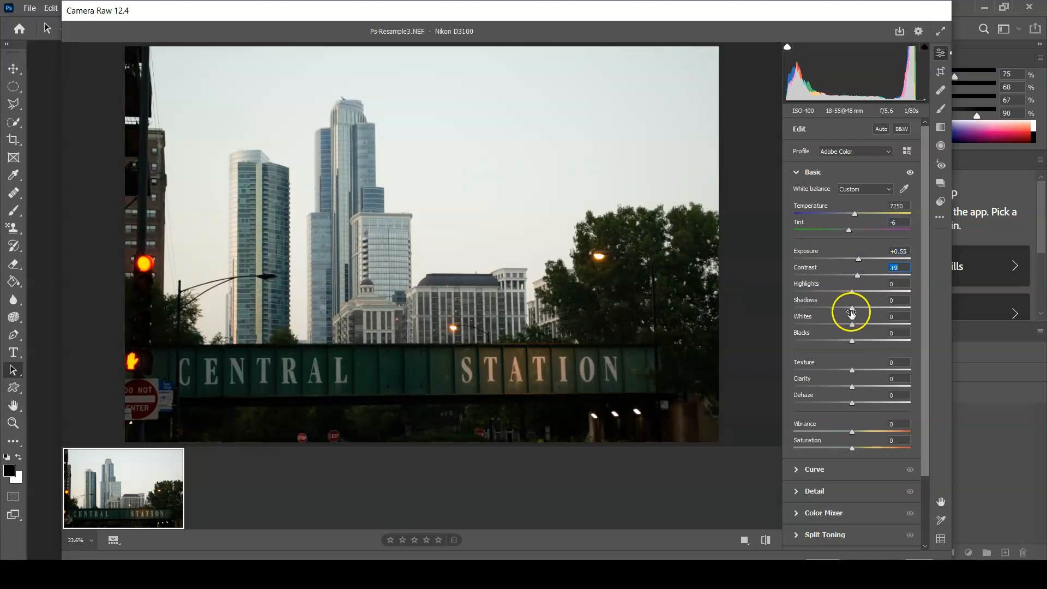
left_click_drag(853, 323, 834, 323)
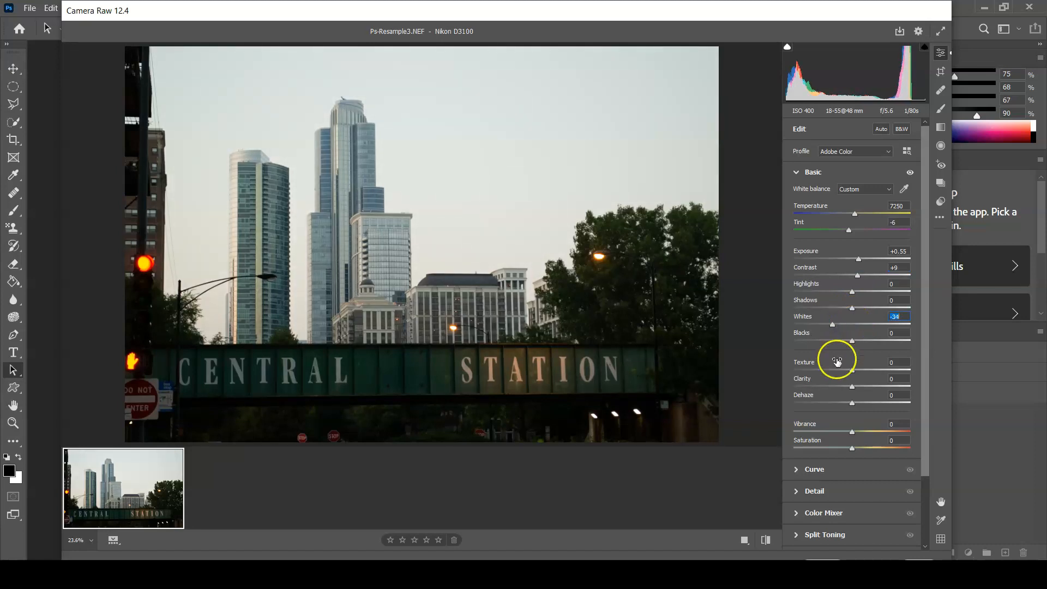
Raise the vibrance to +35 and the saturation to +8, and open the adjusted raw photo in Photoshop
scroll(855, 432, "down", 3)
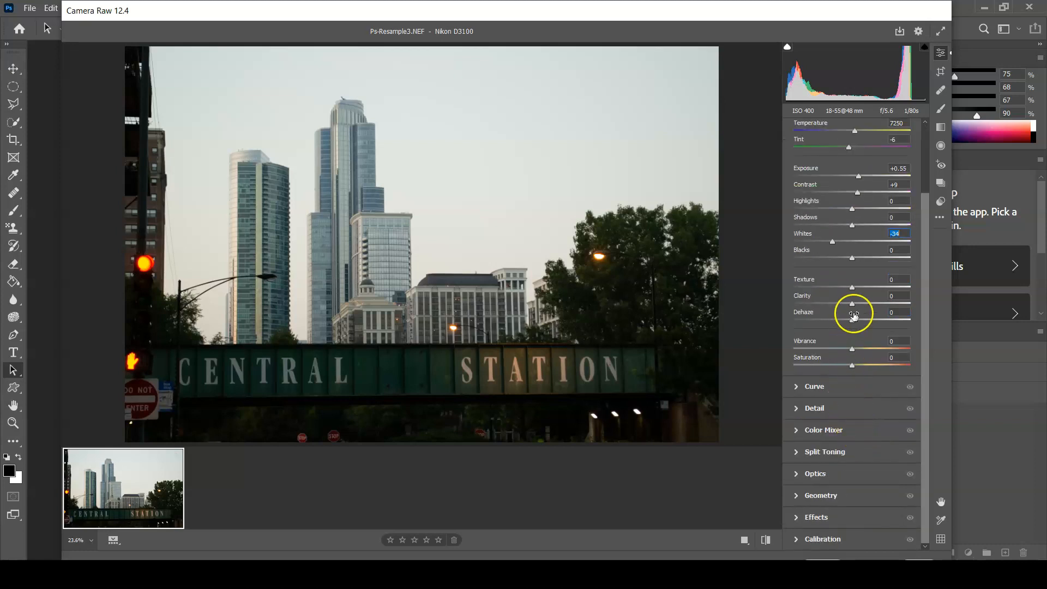
mouse_move(853, 353)
left_mouse_down()
mouse_move(875, 349)
mouse_move(856, 365)
left_mouse_up()
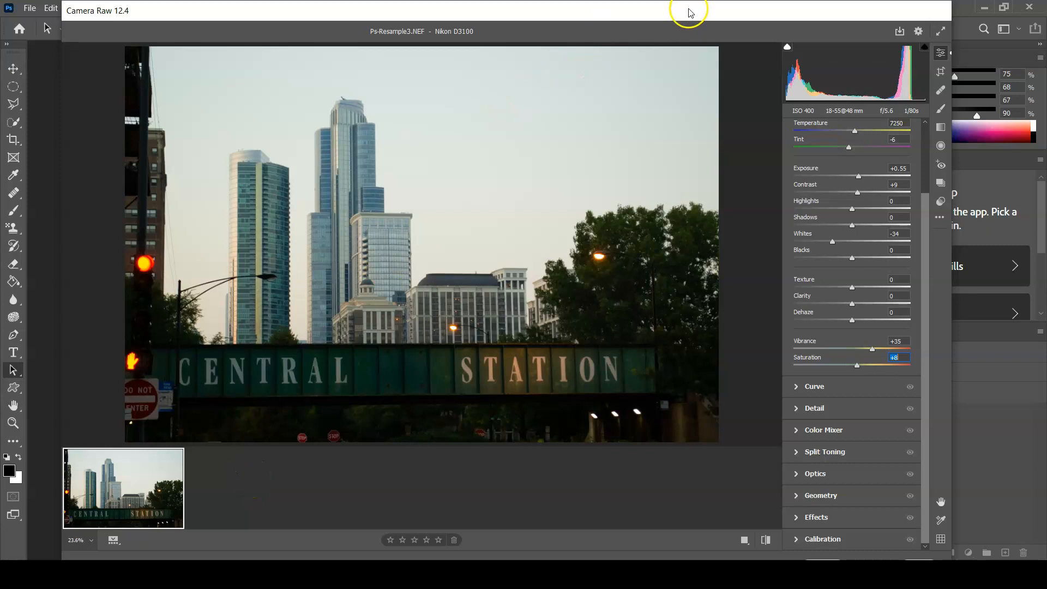
left_click_drag(690, 21, 714, 12)
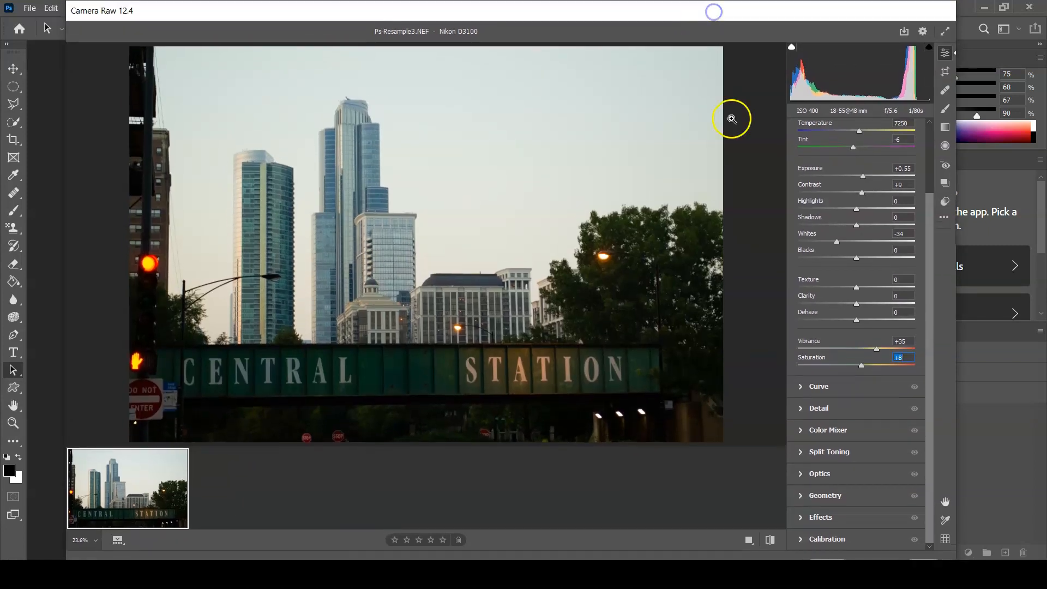
left_click(825, 561)
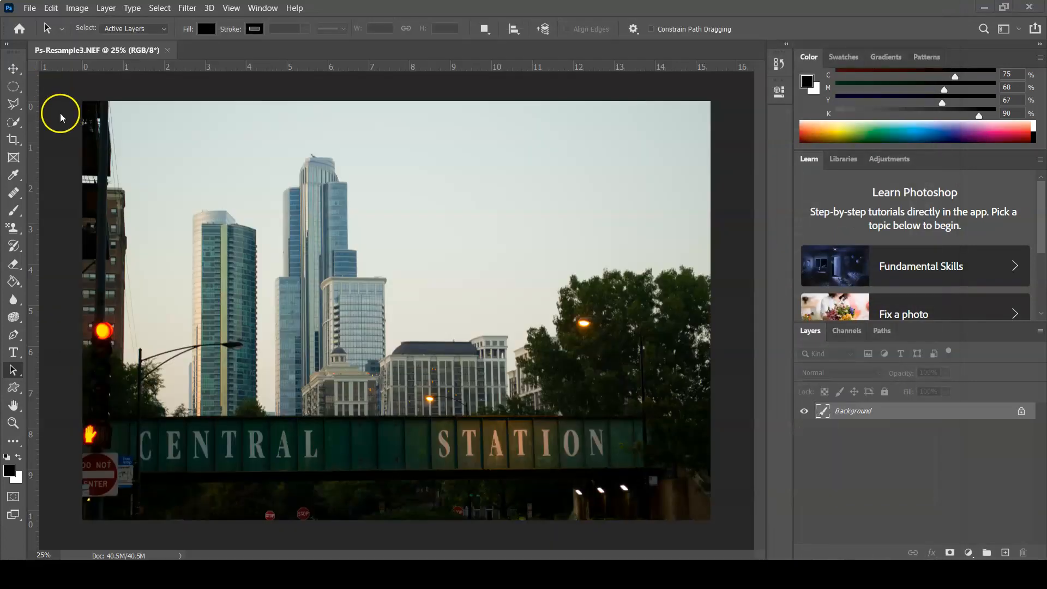
Start saving the adjusted skyline photo under AdobeDesignSuite in the Lab08-Ps-Resample folder, with JPEG as the file format
left_click(29, 7)
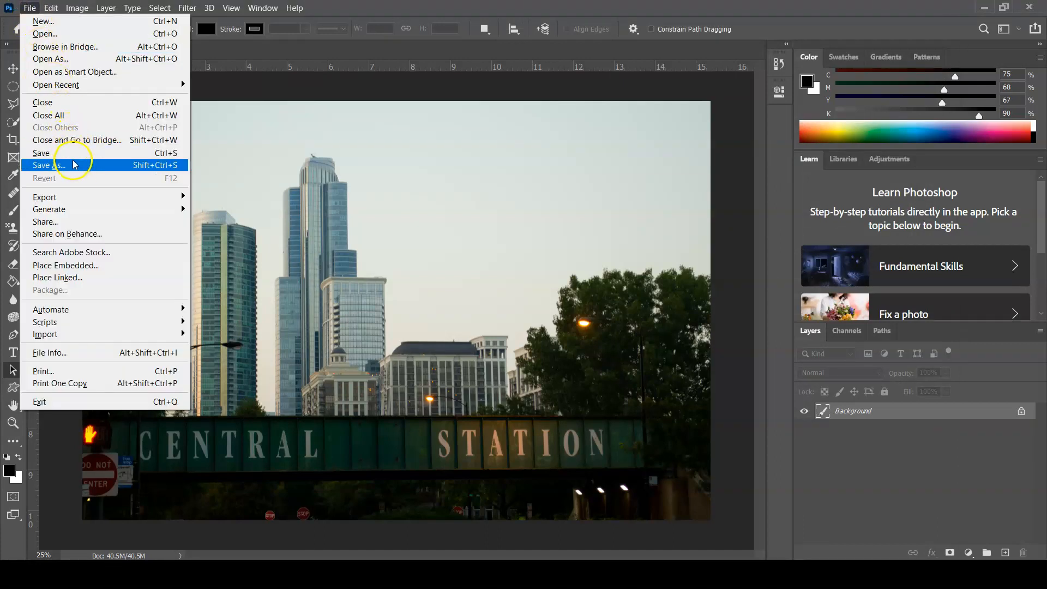
left_click(55, 166)
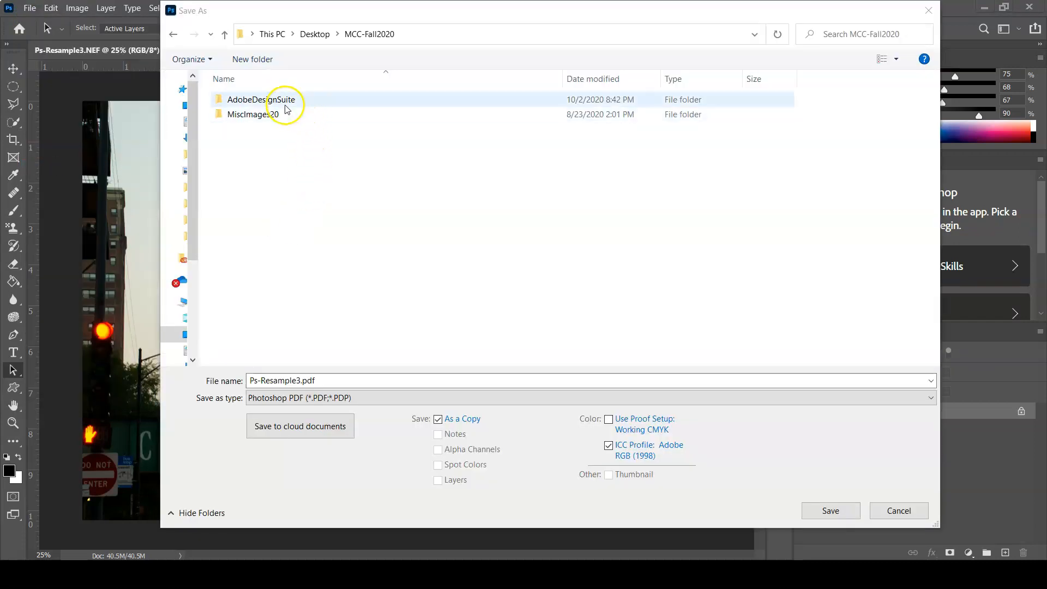
double_click(283, 99)
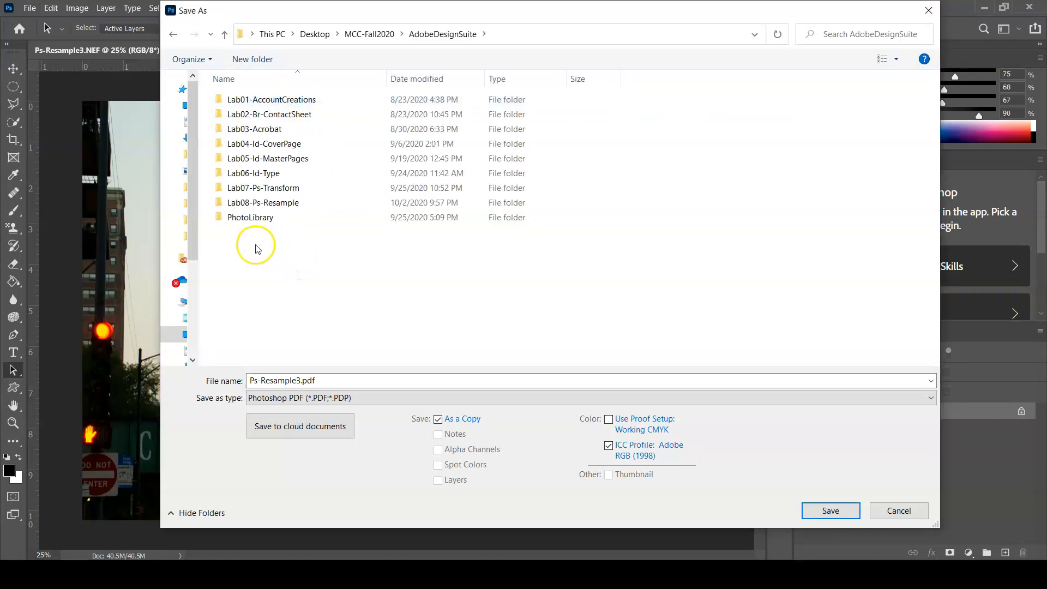
double_click(283, 205)
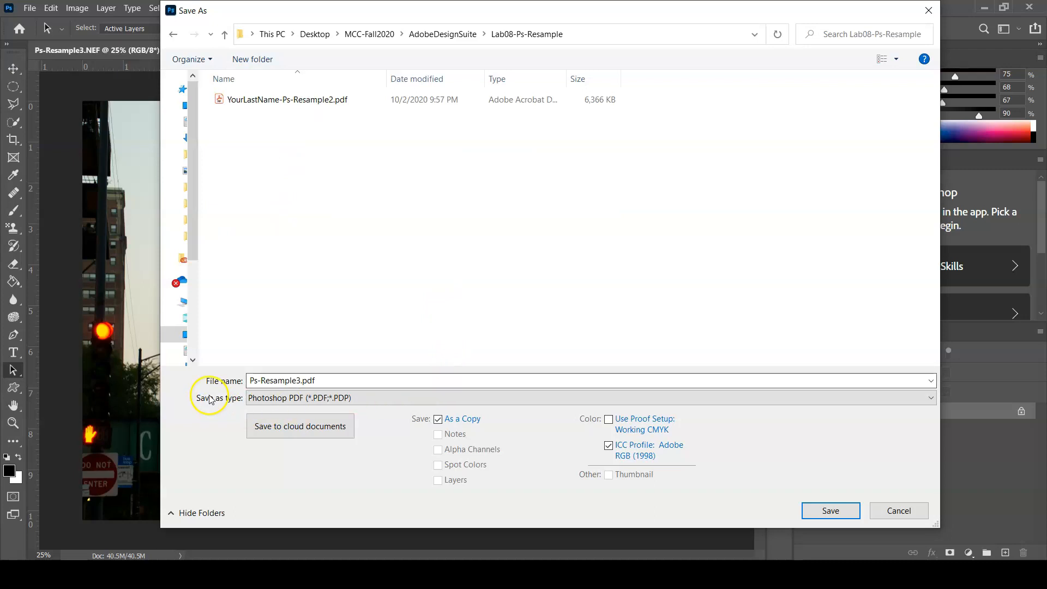
left_click(330, 398)
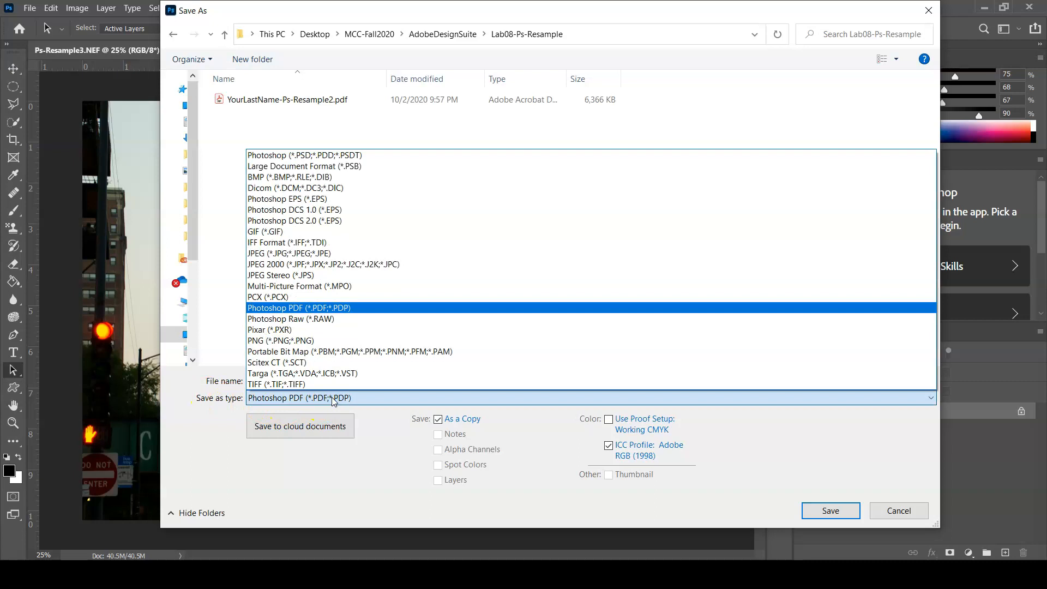
left_click(331, 254)
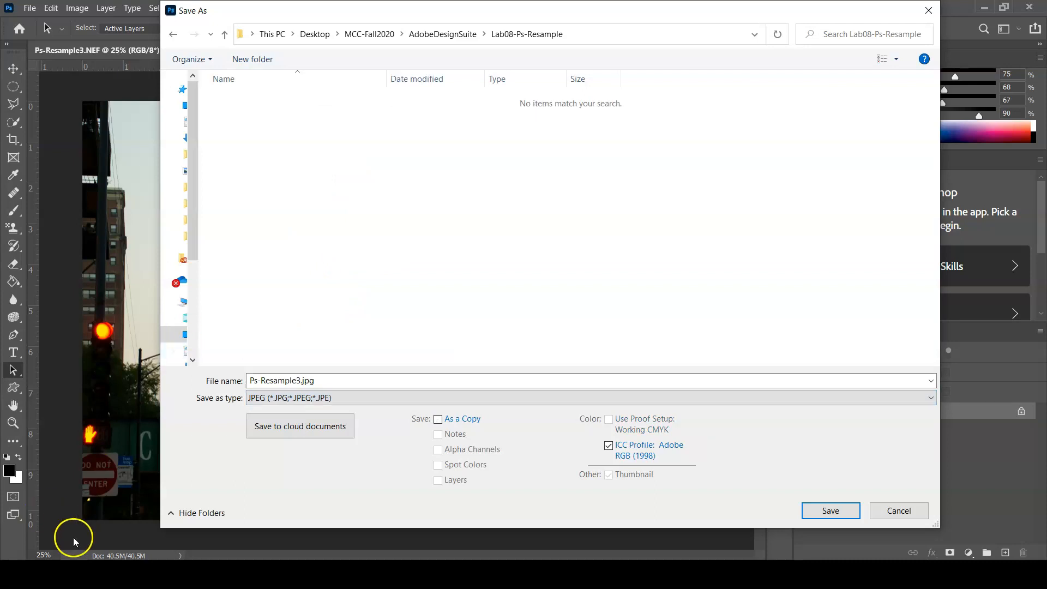
Name the skyline file YourLastName-Ps-Resample3.jpg and save it at JPEG quality 12 (Maximum) with the Progressive format option
left_click(16, 573)
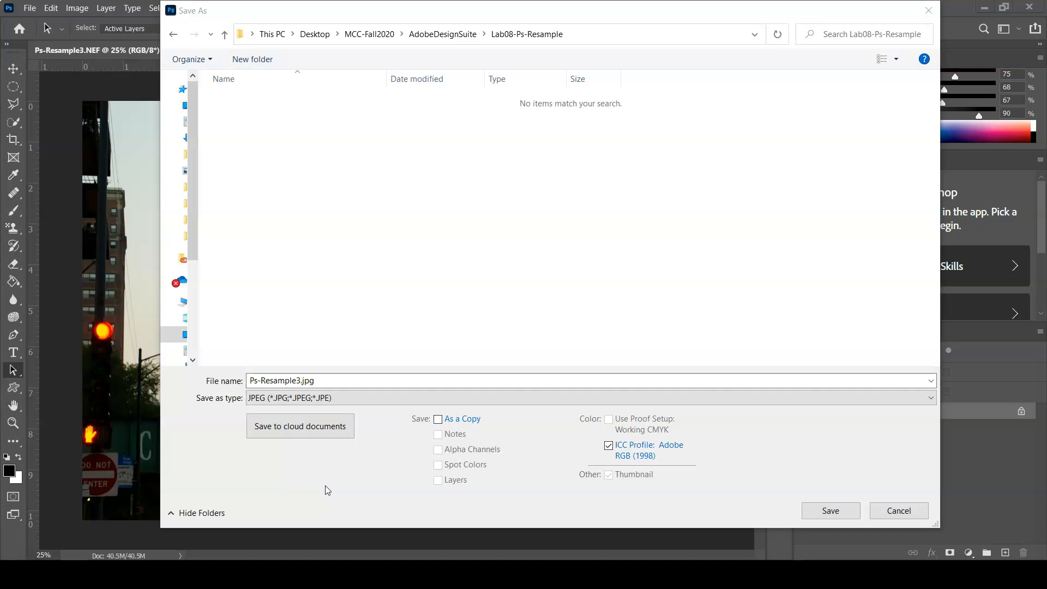
left_click(249, 379)
left_click(246, 380)
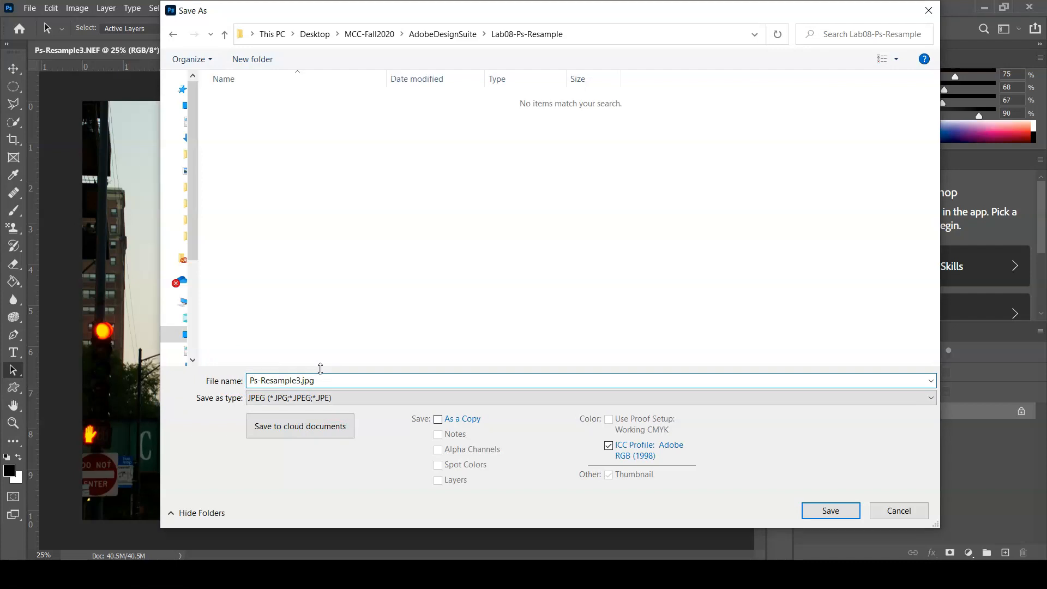
type("YourLastName")
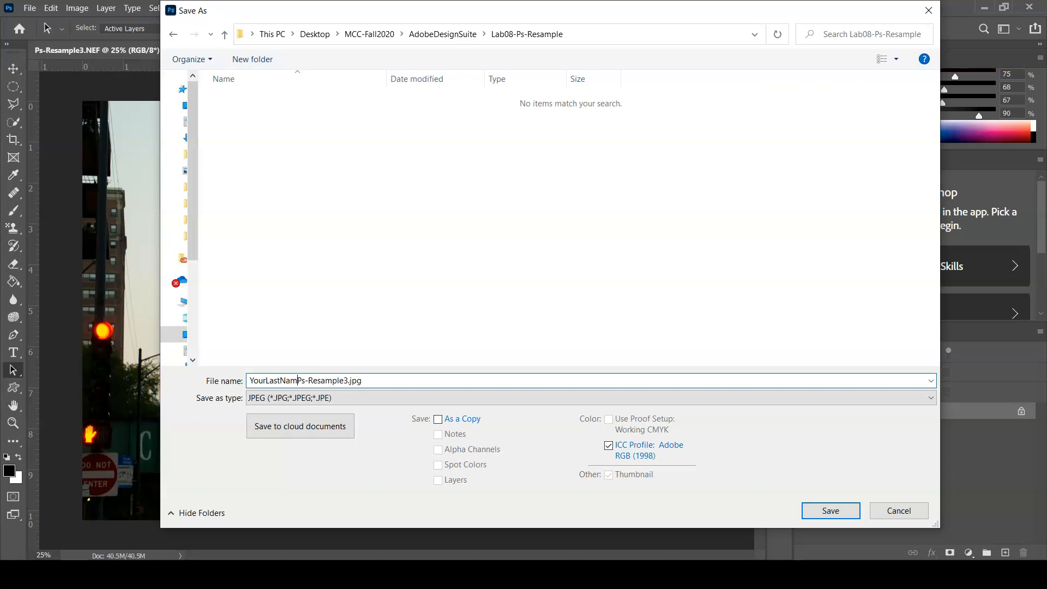
type("-")
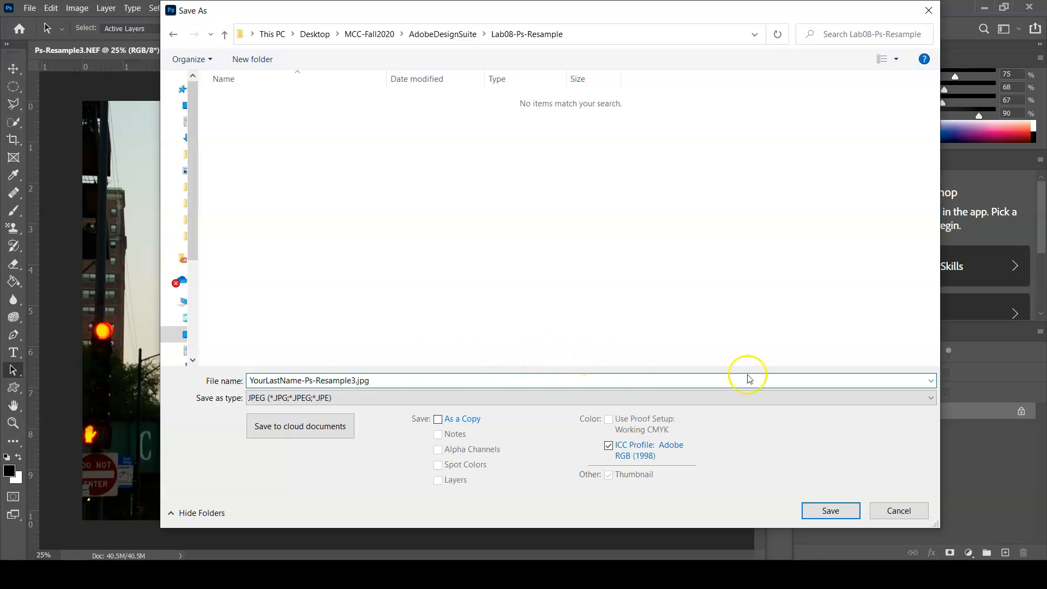
left_click(834, 511)
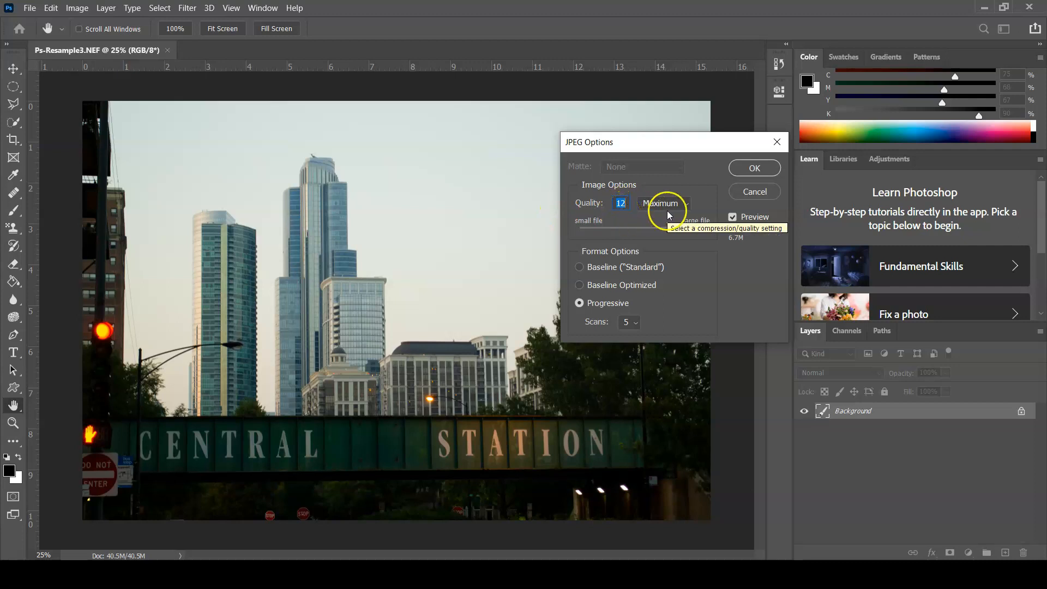
left_click(748, 169)
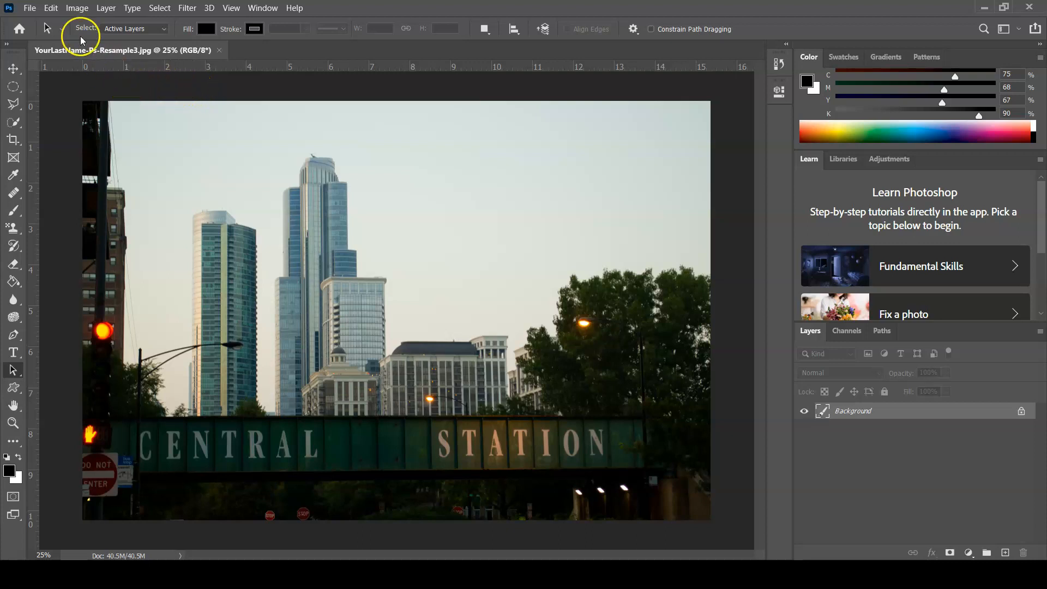
Resample the skyline photo to a resolution of 72 pixels/inch and a width of 470 pixels
left_click(76, 9)
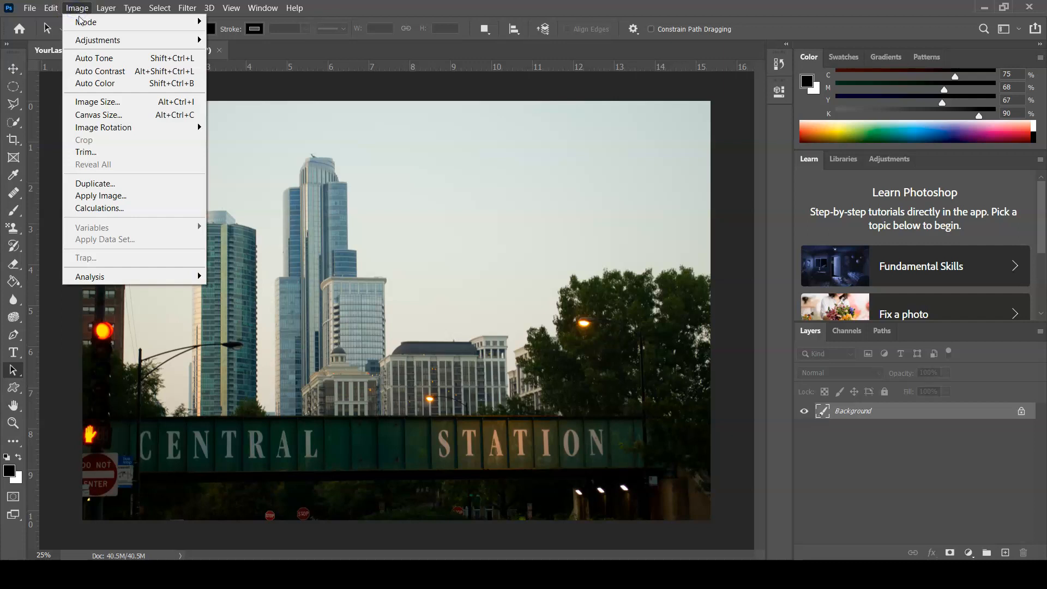
left_click(111, 104)
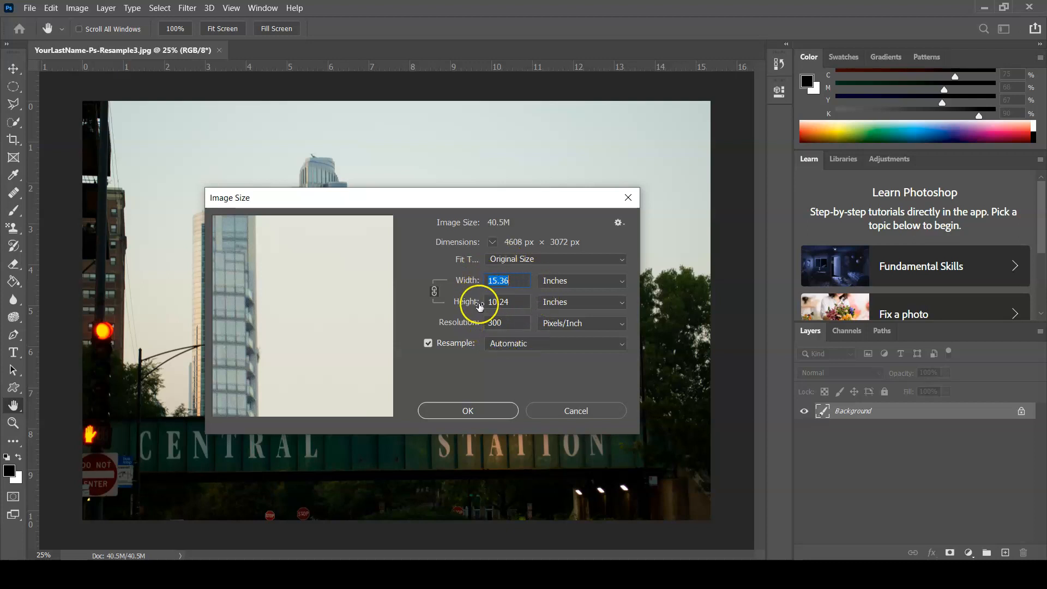
left_click(516, 321)
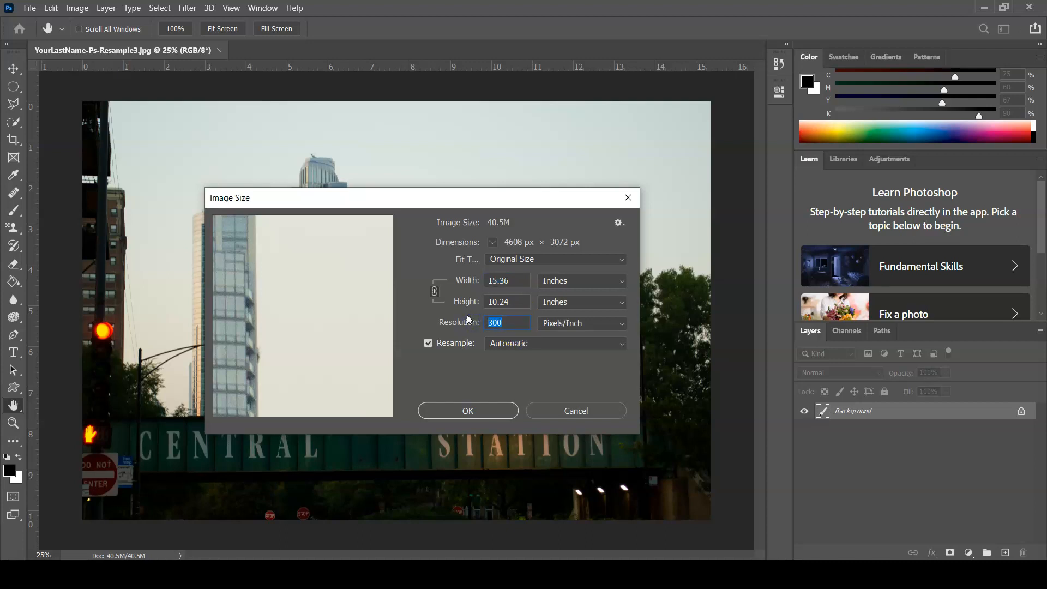
type("72")
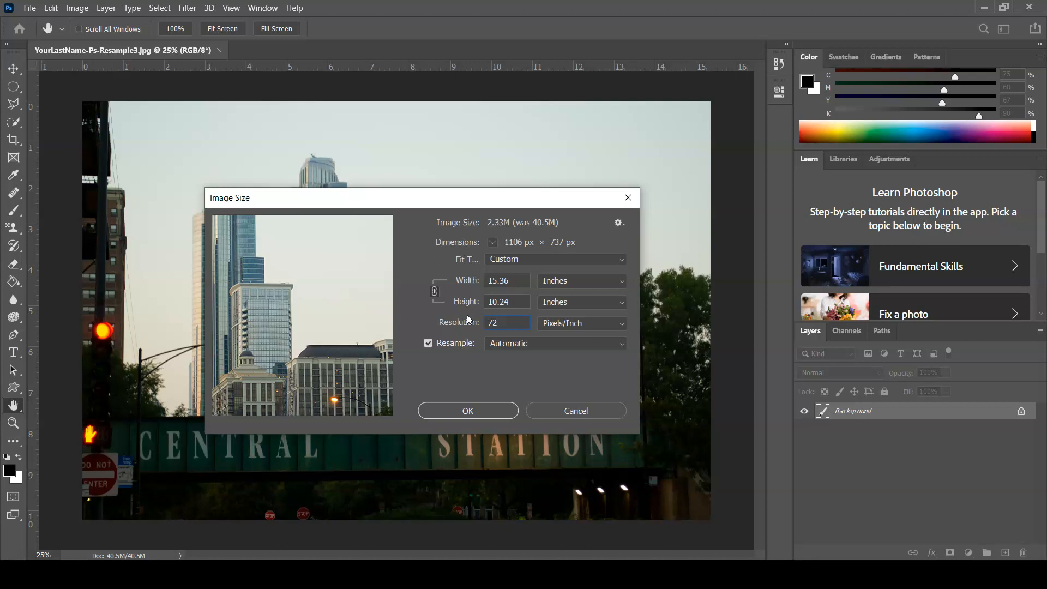
left_click(607, 282)
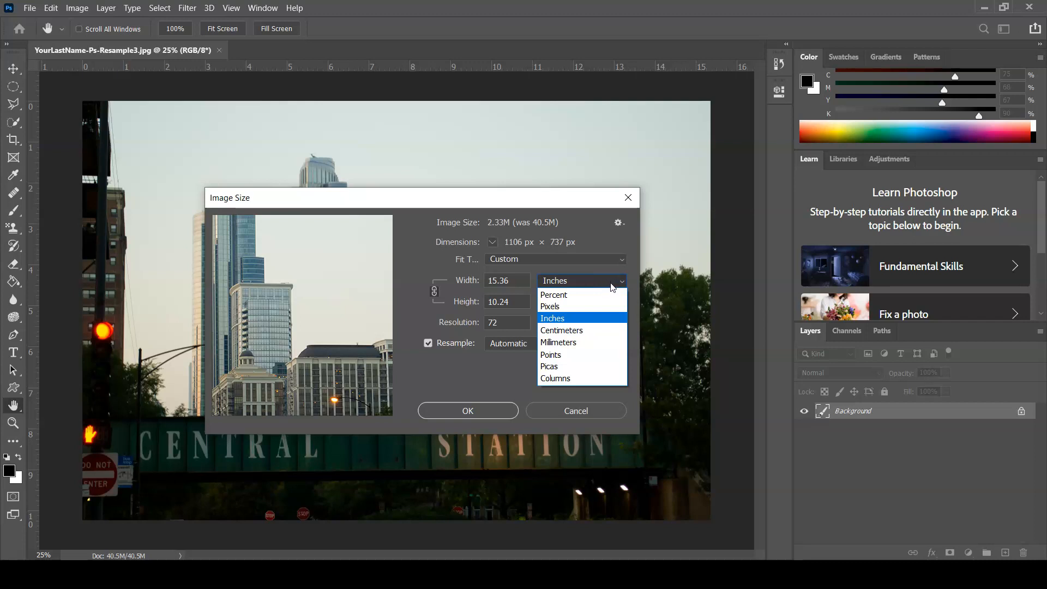
left_click(612, 310)
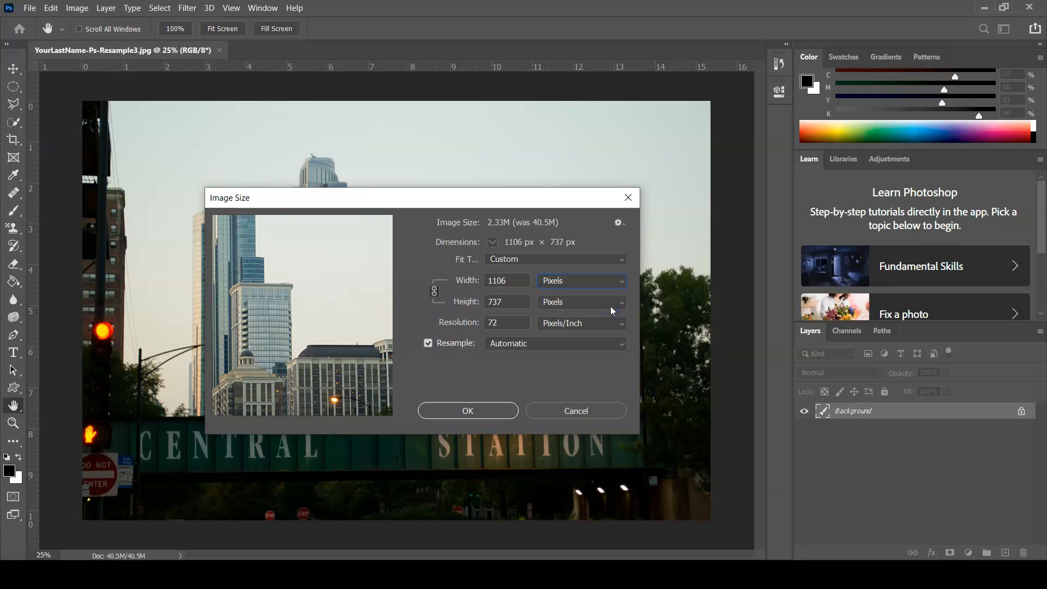
double_click(516, 281)
type("470")
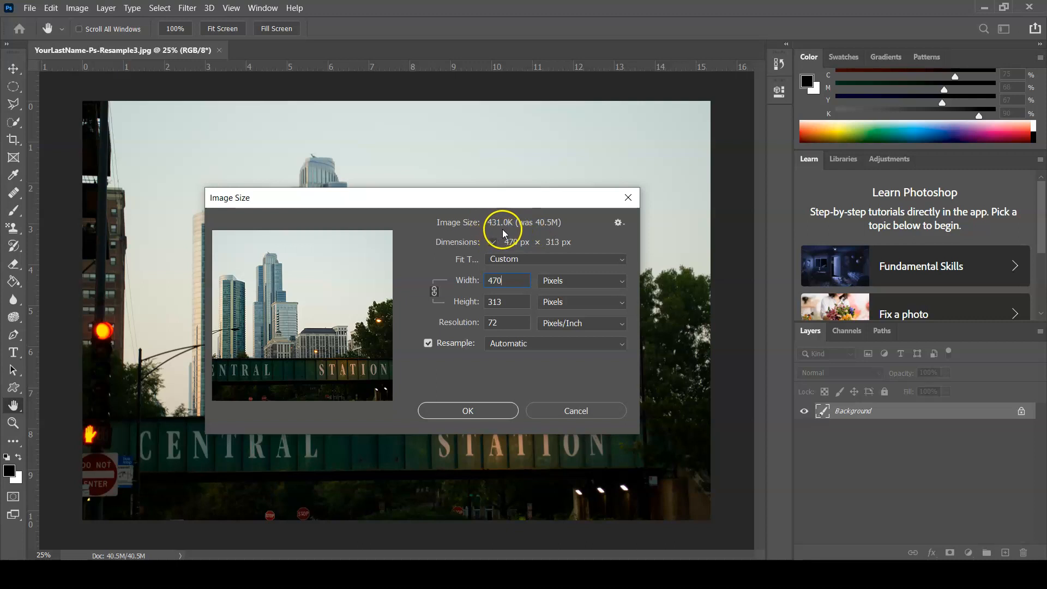
left_click(472, 411)
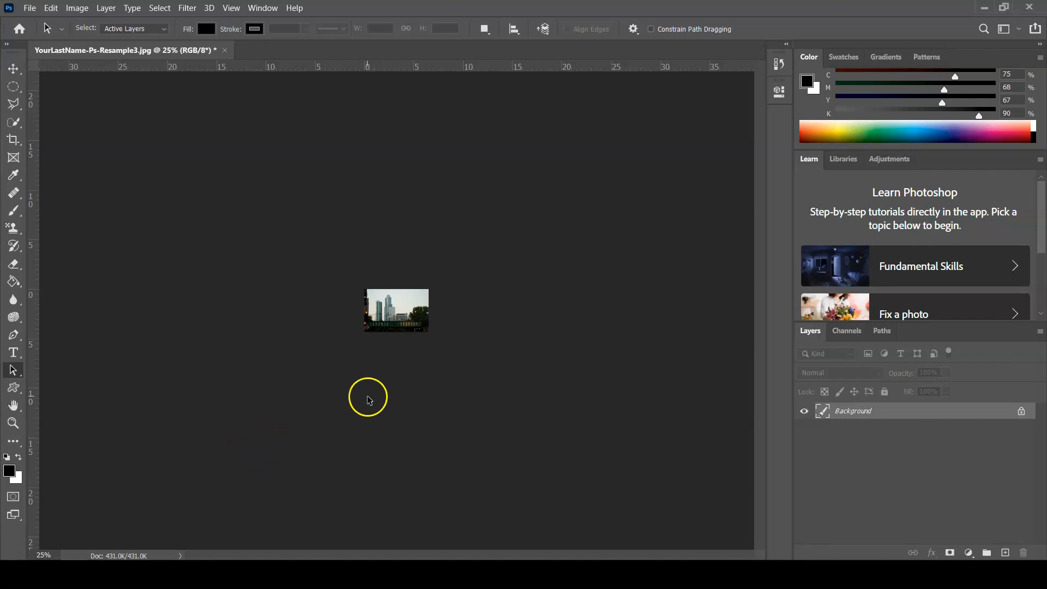
Examine the detail of the downsampled skyline photo at magnifications up to 400%, finishing at 100%
key("ctrl+plus")
key("ctrl+plus")
key("ctrl+plus")
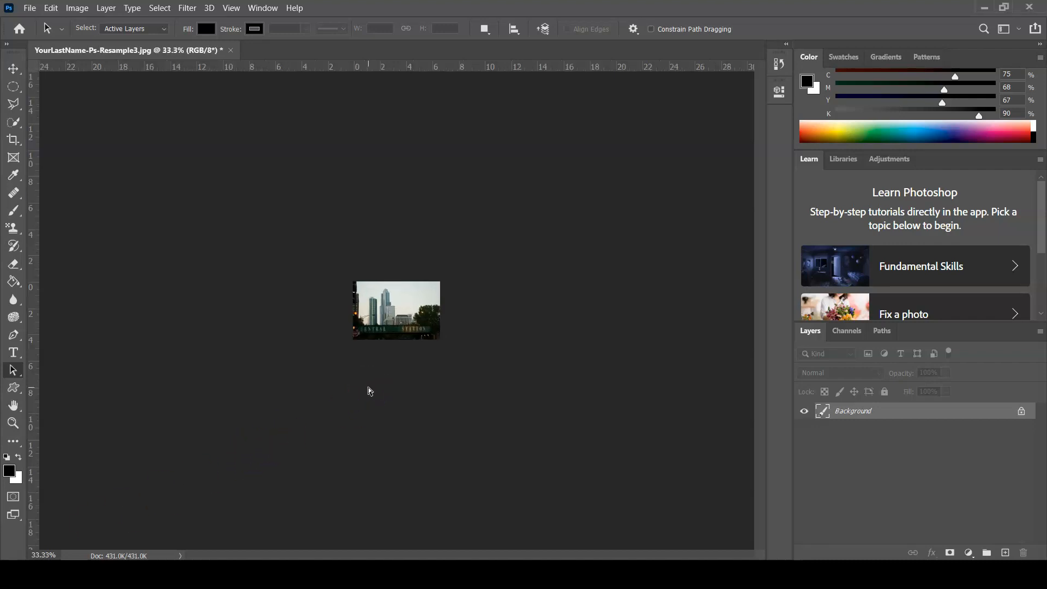
key("ctrl+plus")
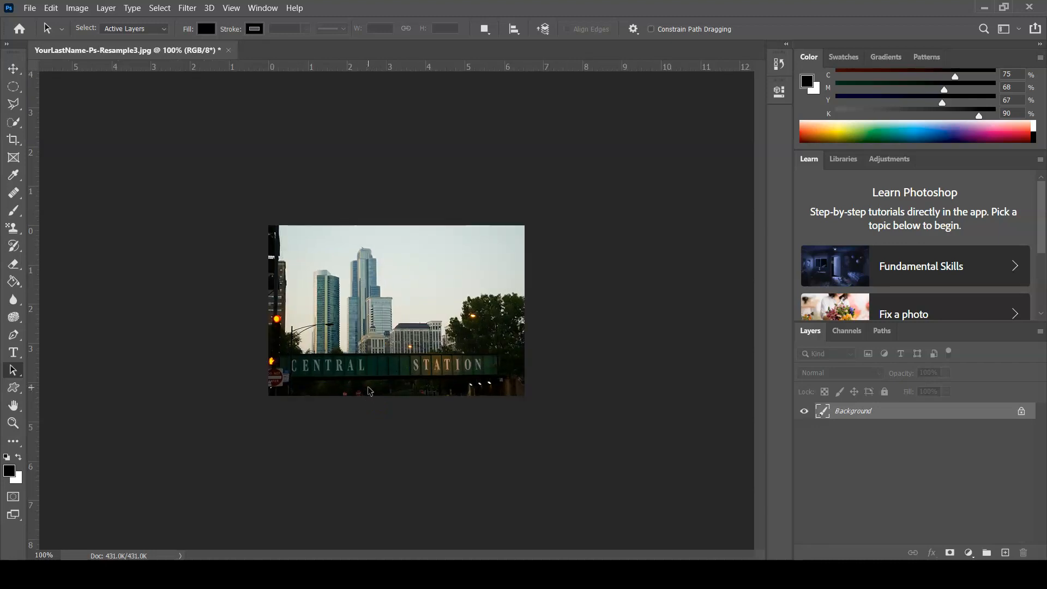
key("ctrl+plus")
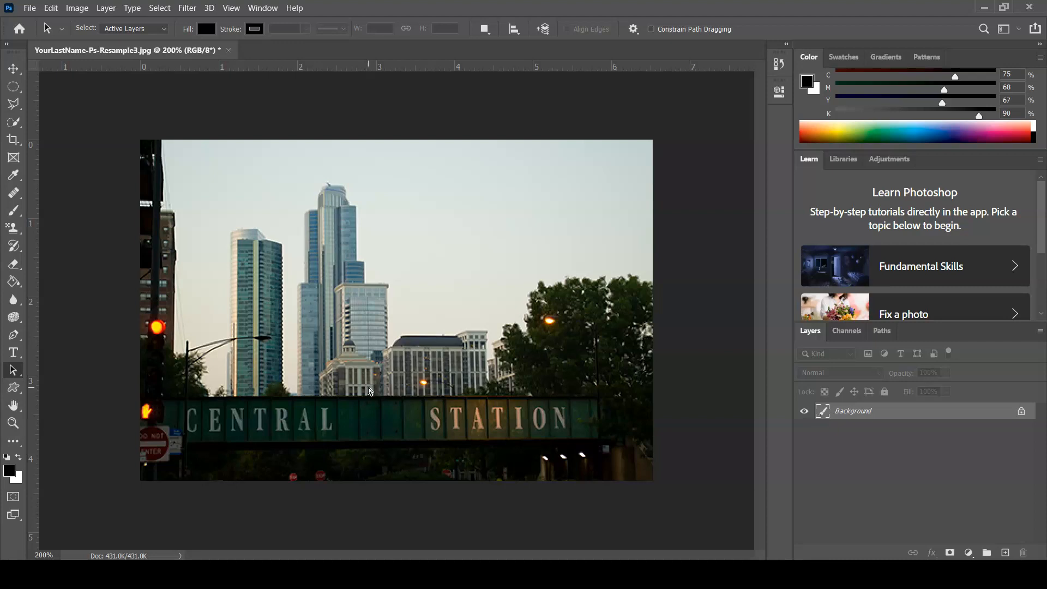
key("ctrl+plus")
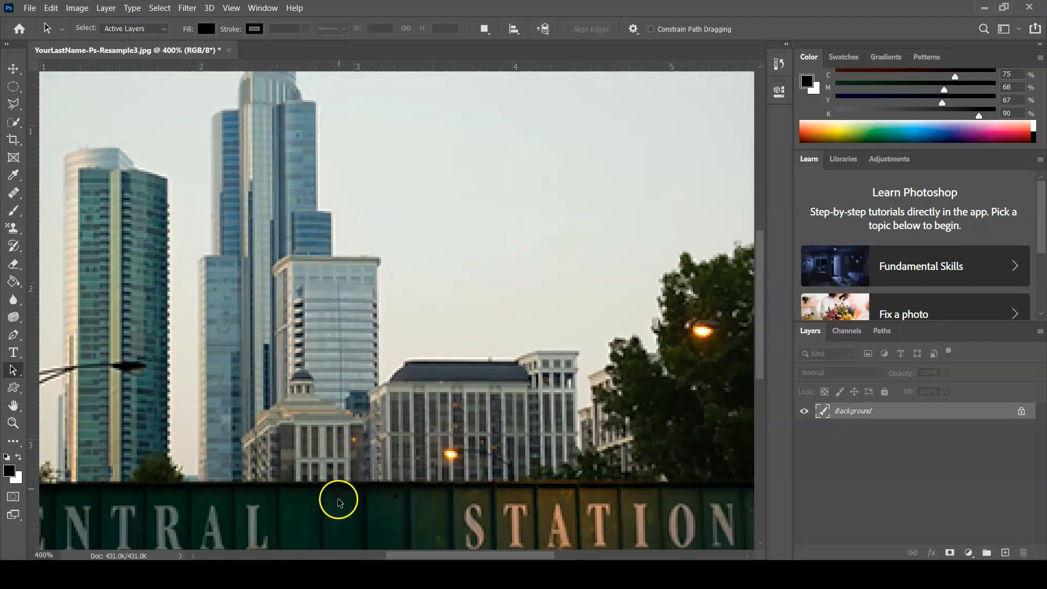
scroll(338, 497, "down", 3)
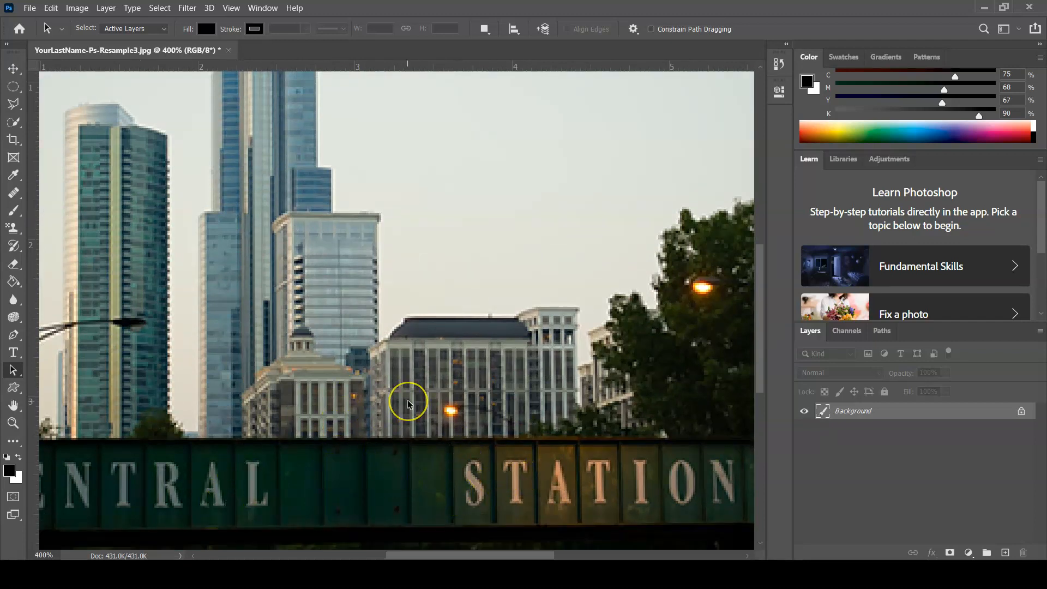
key("ctrl+minus")
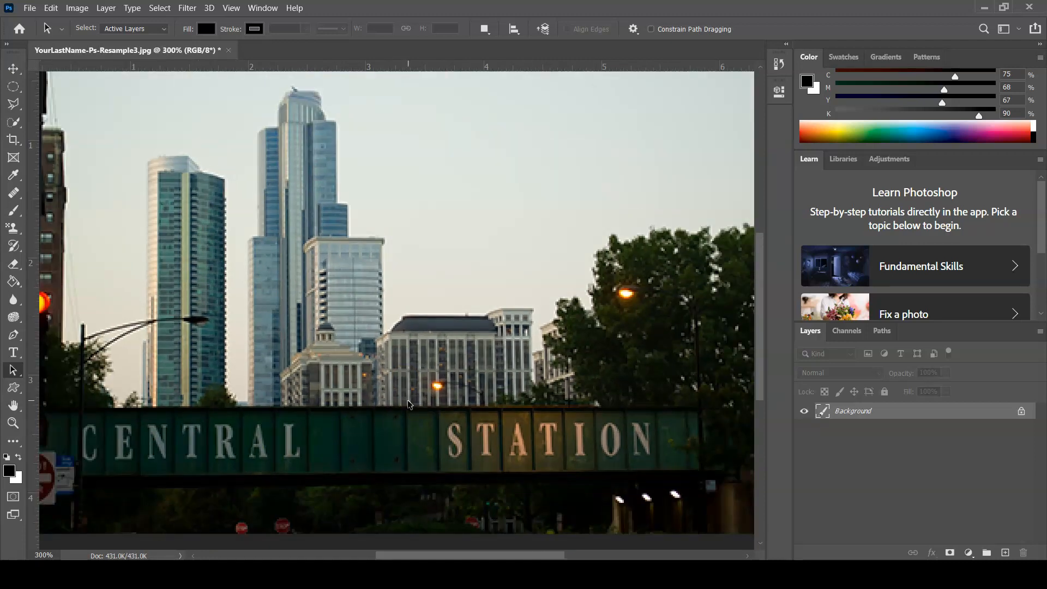
key("ctrl+minus")
key("ctrl+minus")
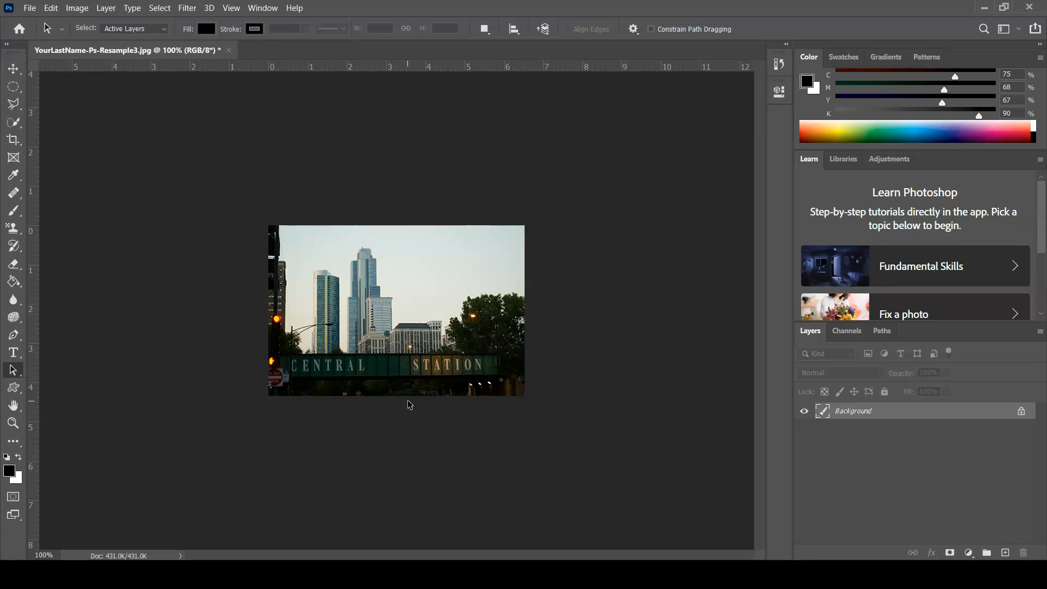
Close the resized skyline photo with its changes saved, and open Ps-Resample4.jpg from the Ps-ResampleLab folder
left_click(227, 50)
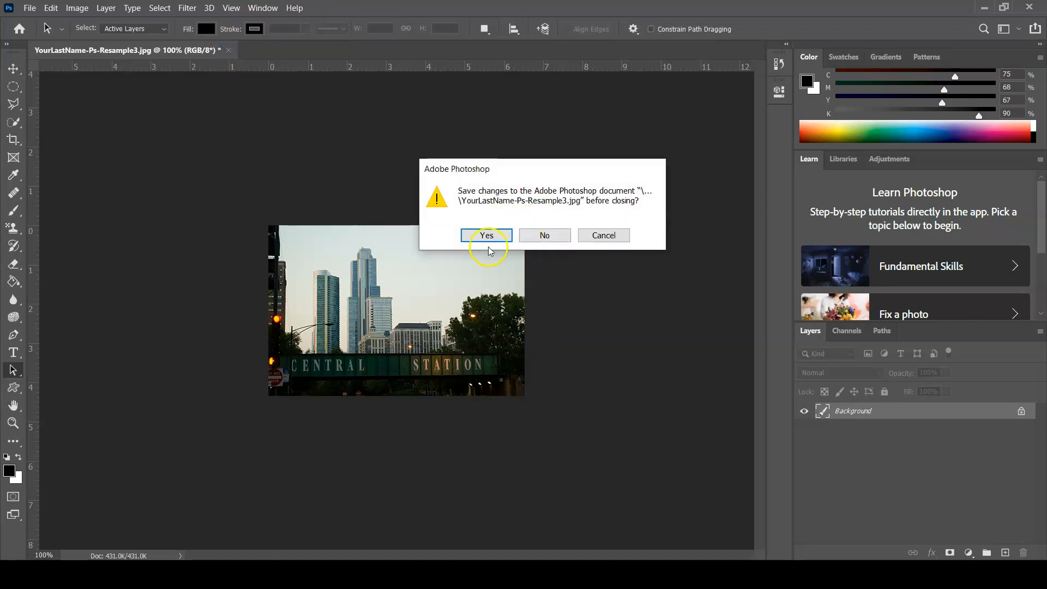
left_click(484, 236)
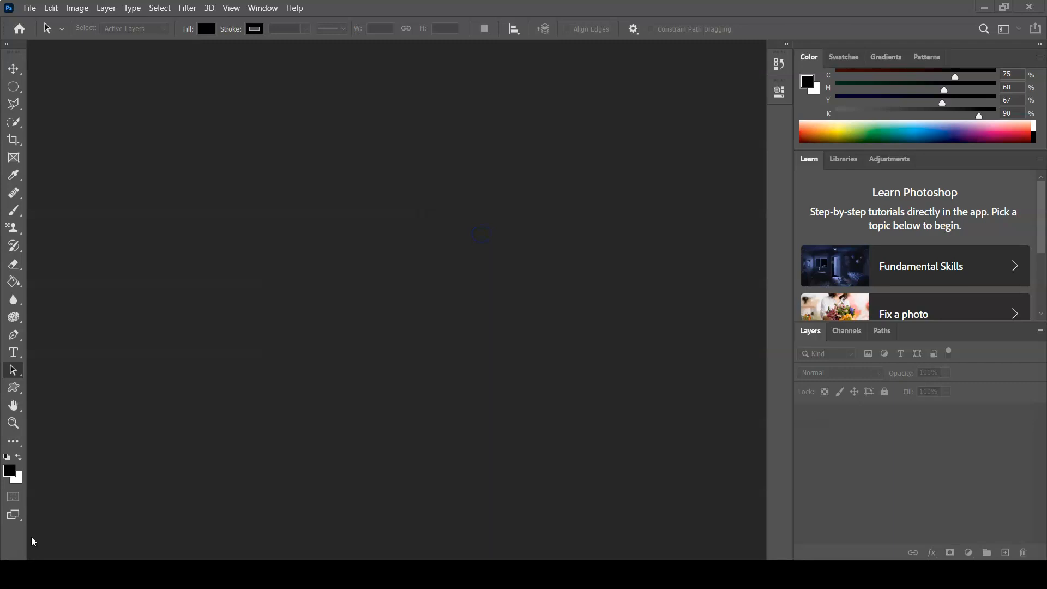
left_click(30, 8)
left_click(44, 37)
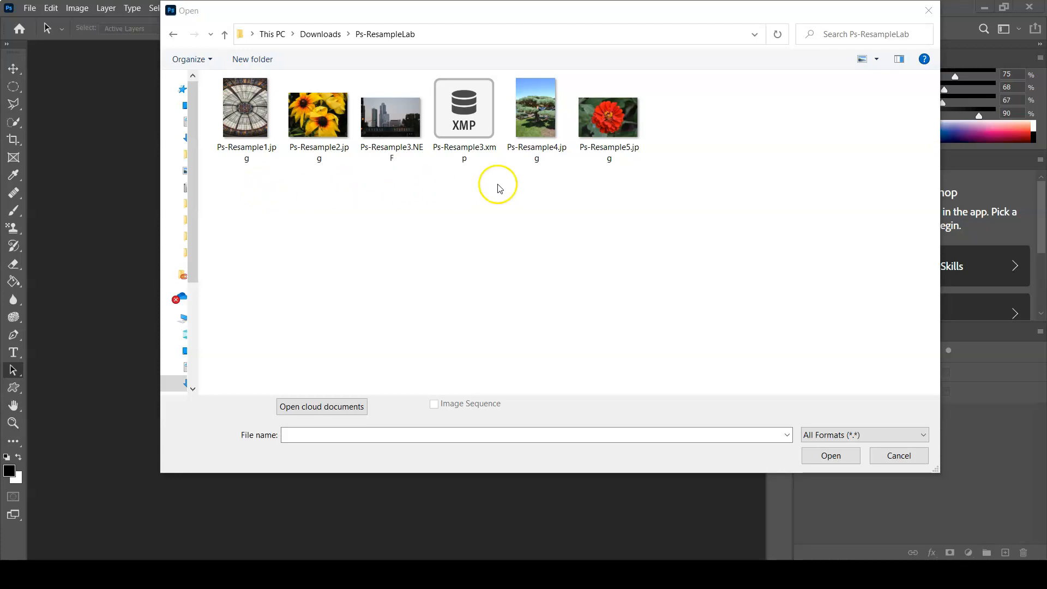
left_click(539, 109)
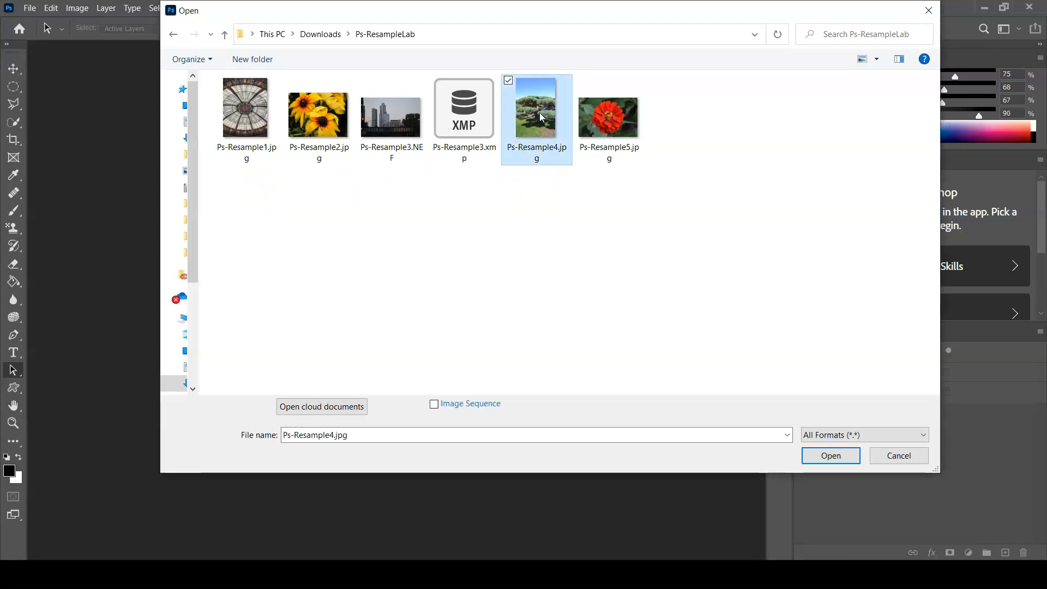
left_click(841, 457)
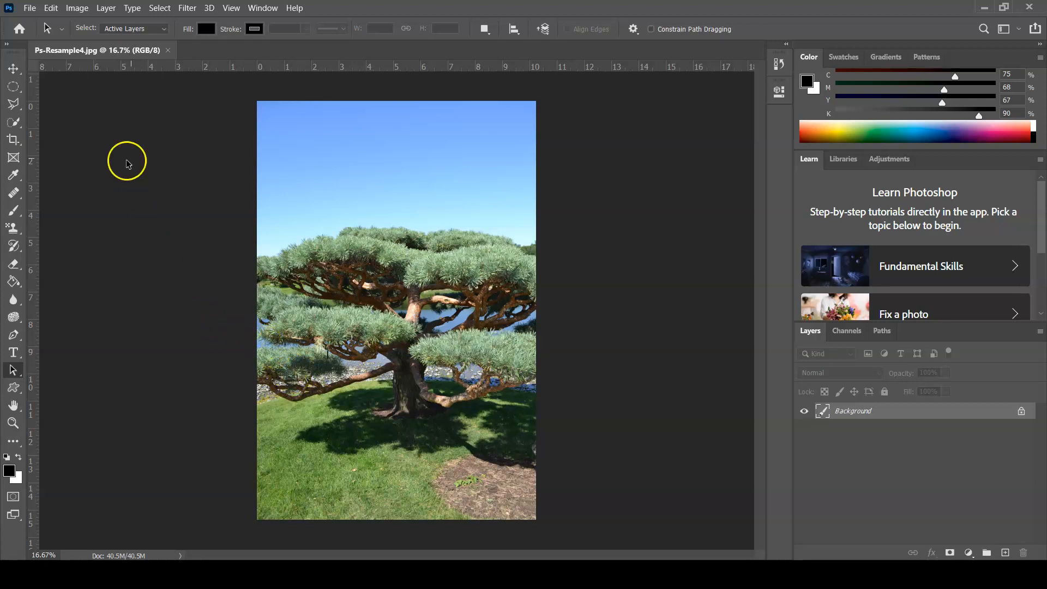
Start saving the tree photo under a new file in the Lab08-Ps-Resample folder with TIFF as the format
left_click(31, 9)
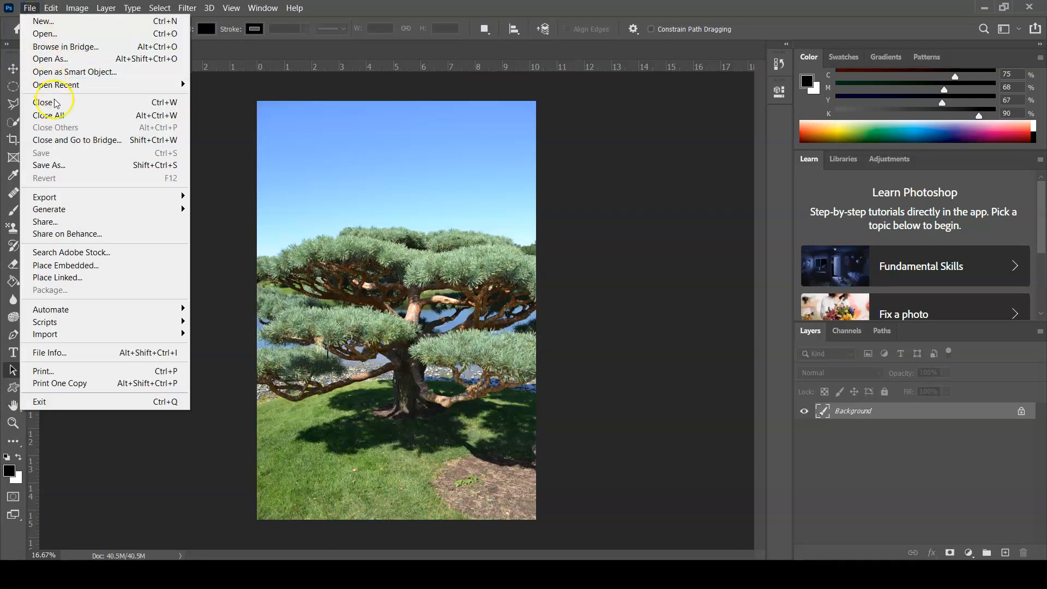
left_click(66, 166)
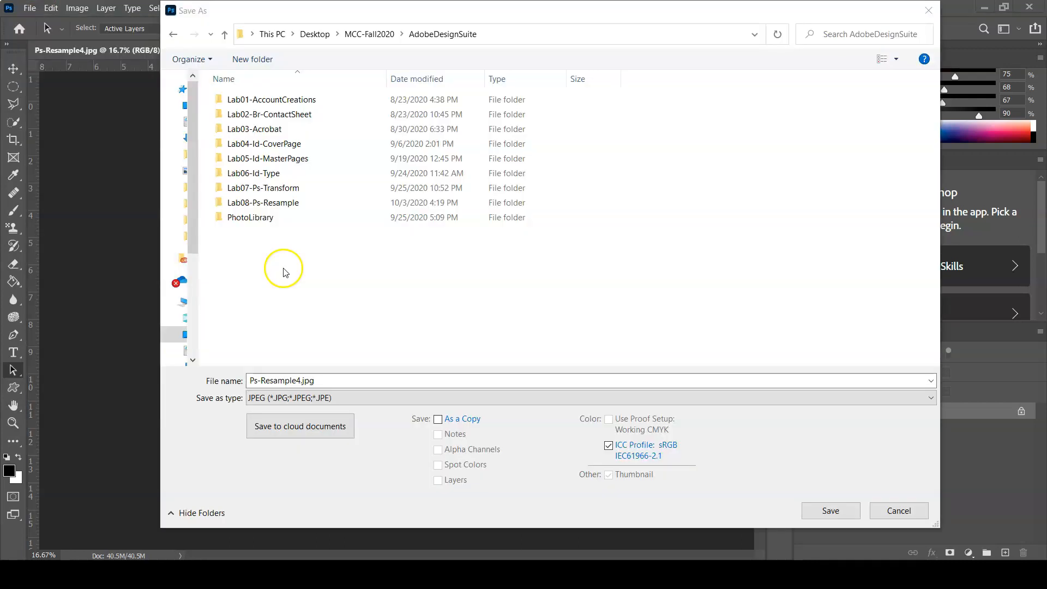
double_click(220, 203)
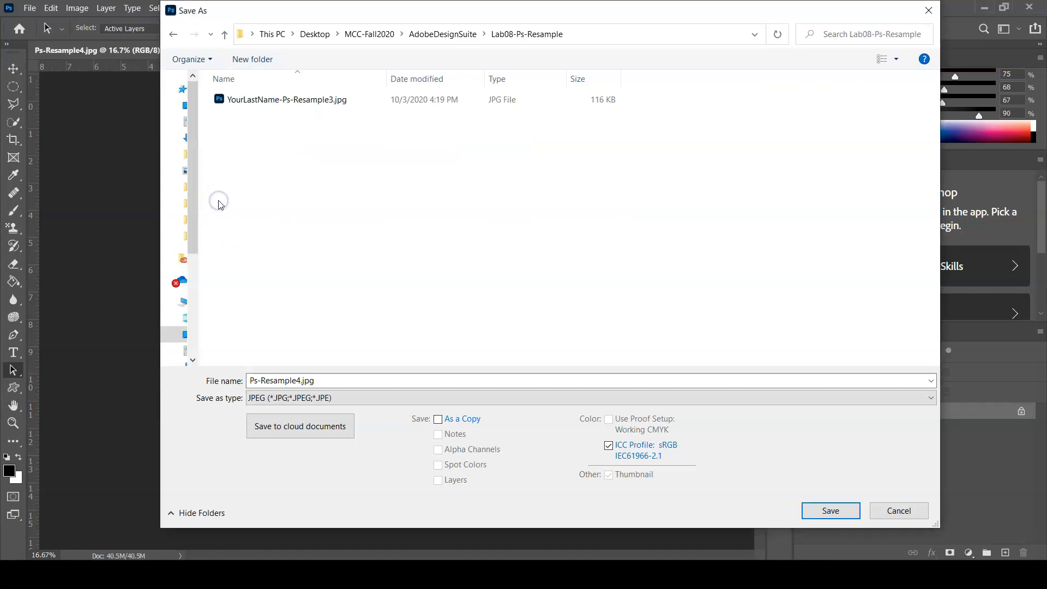
left_click(499, 399)
left_click(495, 384)
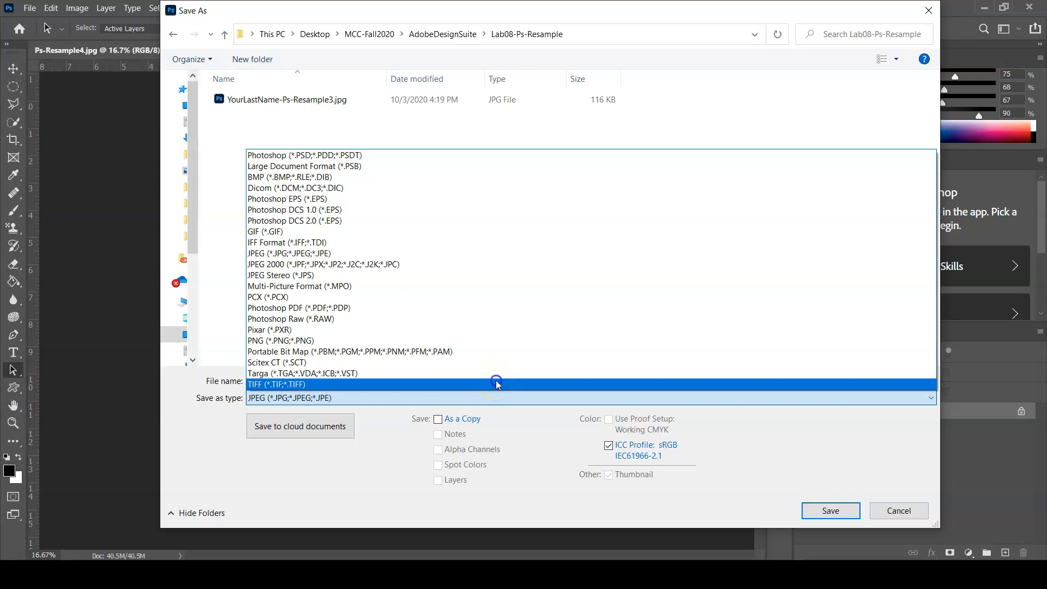
left_click(495, 384)
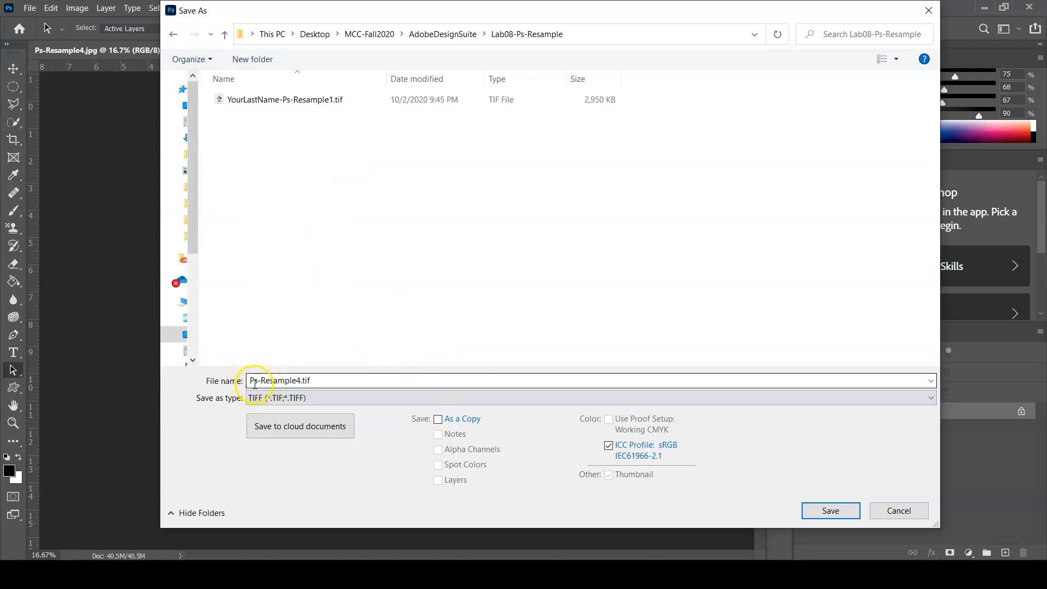
Name the file YourLastName-Ps-Resample4.tif and save it with no image compression, interleaved pixel order and Macintosh byte order
left_click(249, 379)
left_click(249, 380)
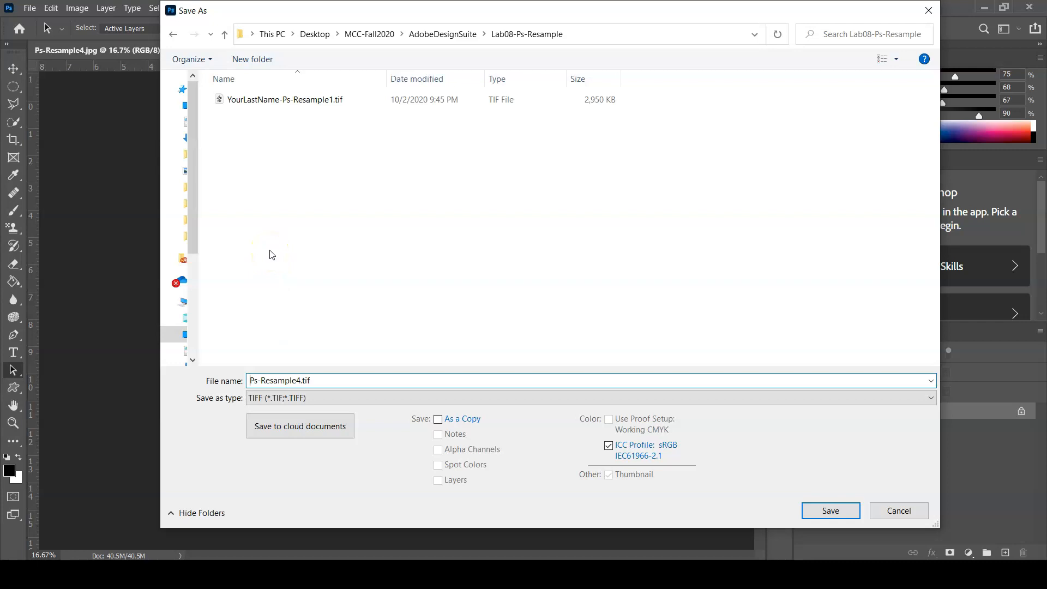
type("YourLastName")
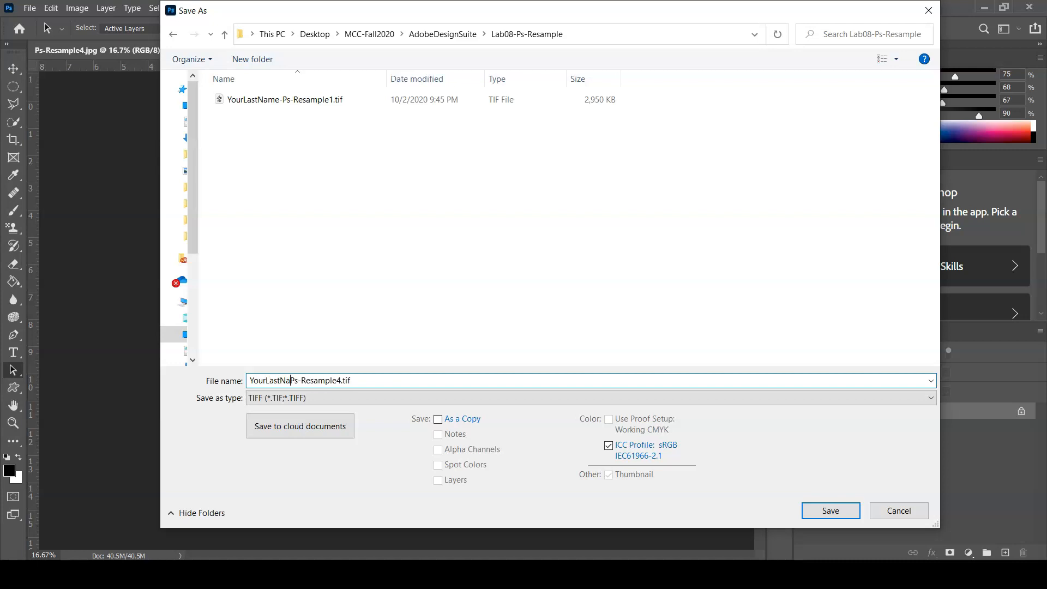
type("-")
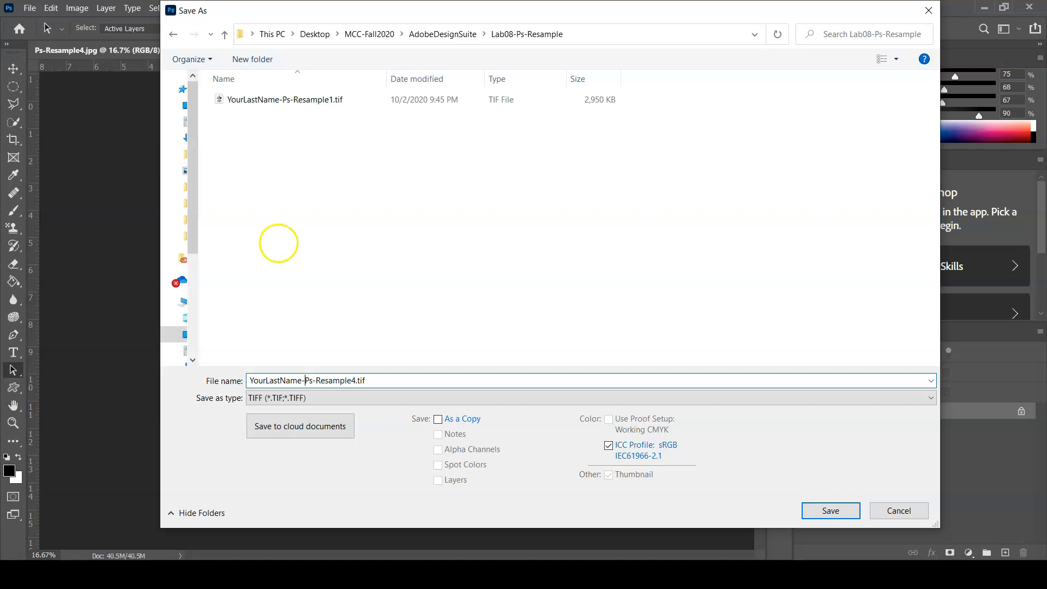
left_click(830, 511)
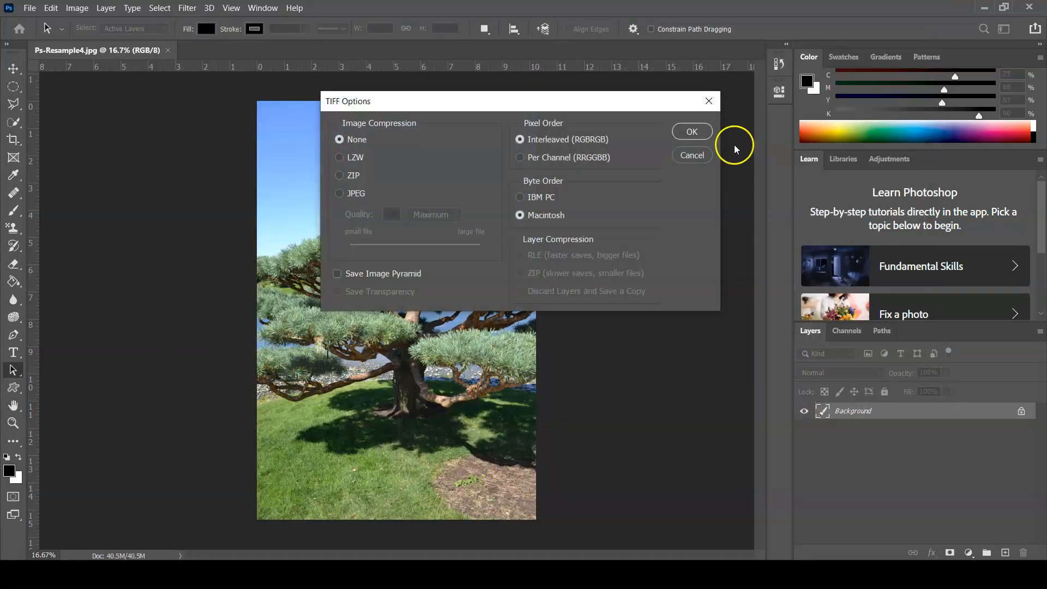
left_click(690, 133)
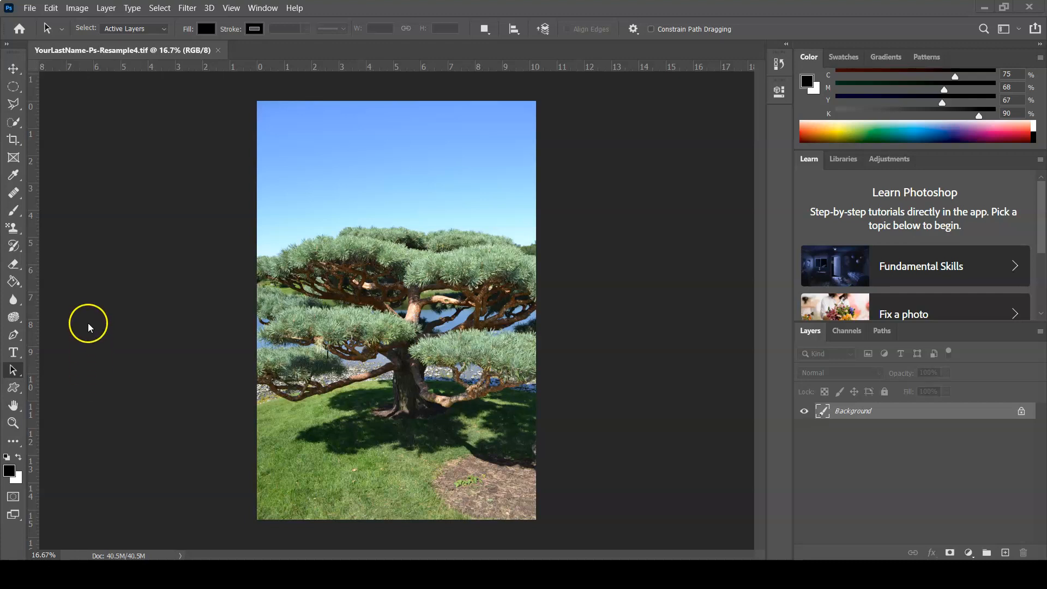
Convert the tree photo to Grayscale mode, discarding its color information, and save the file
left_click(75, 8)
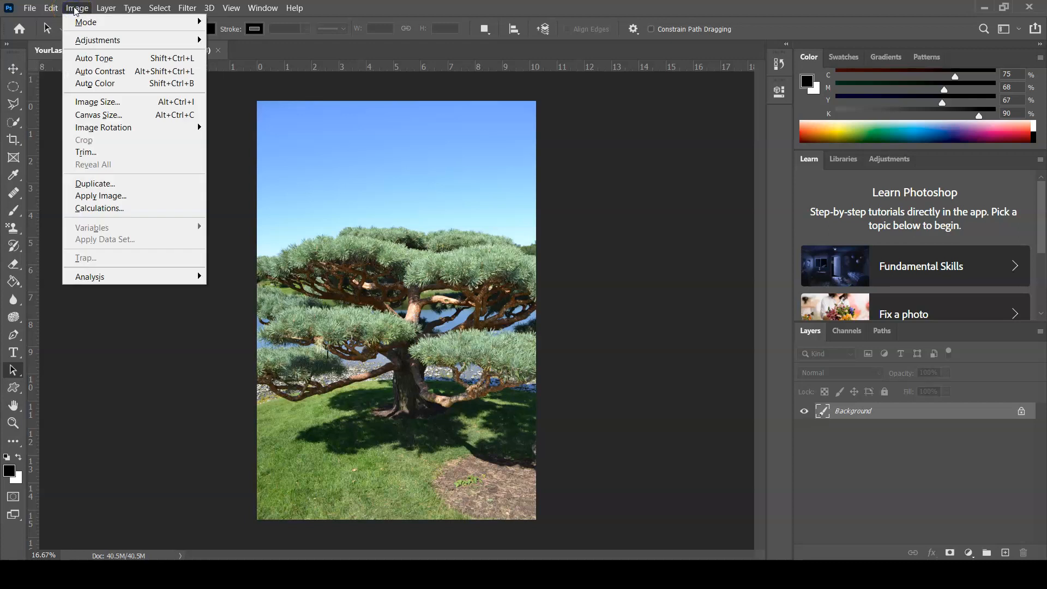
left_click(81, 22)
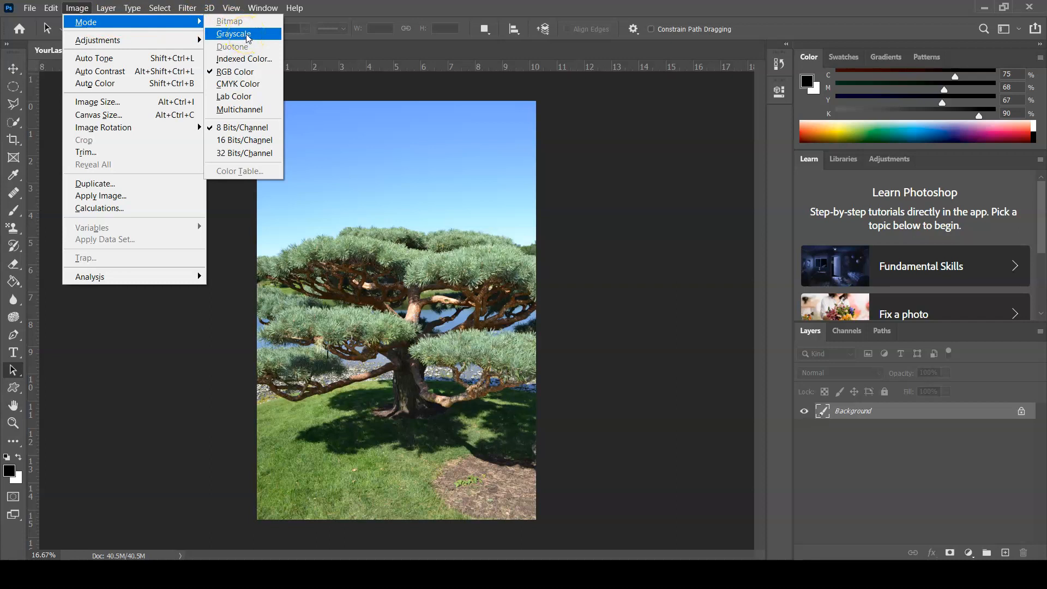
left_click(247, 35)
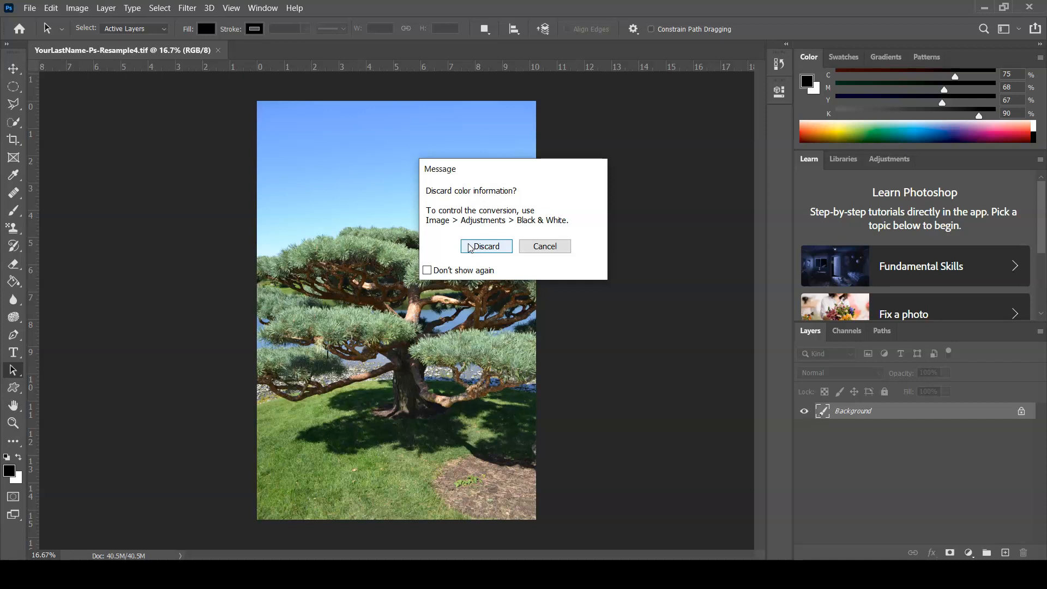
left_click(470, 247)
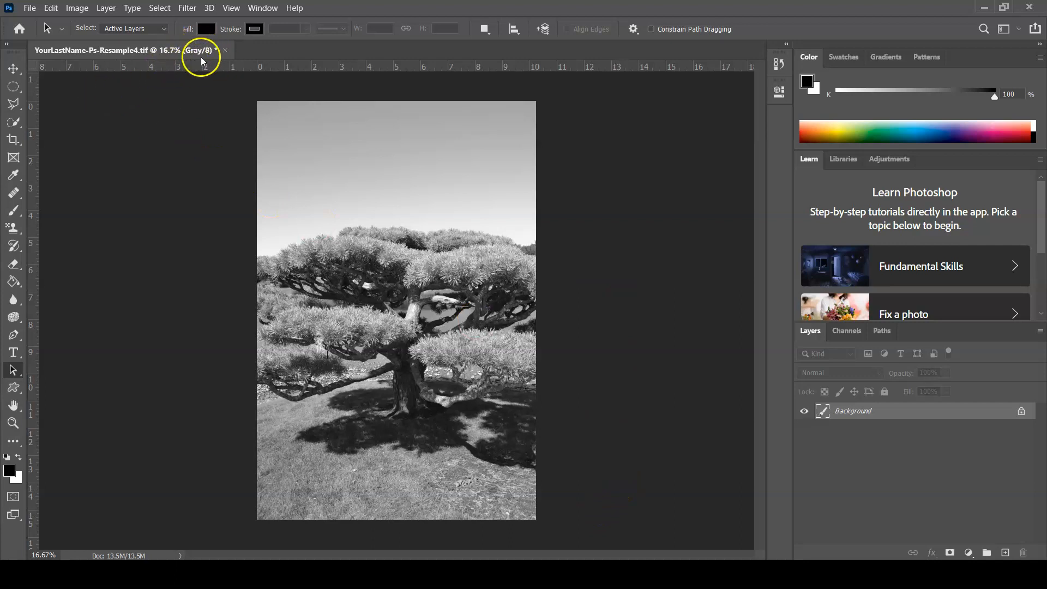
left_click(32, 8)
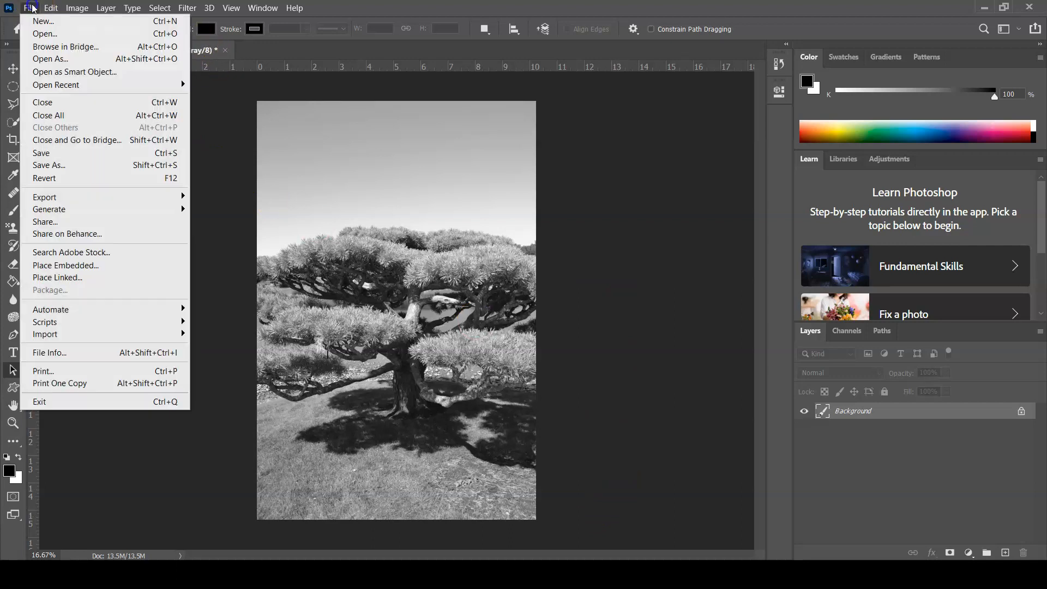
left_click(50, 155)
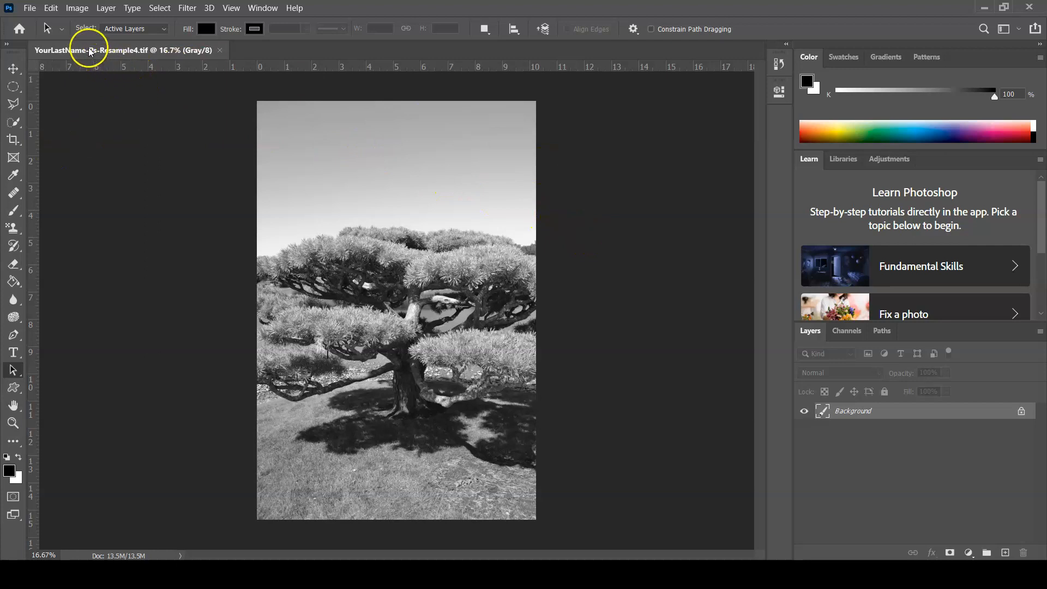
Resample the grayscale tree photo to a width of 6 inches, keeping its proportions, and save the file
left_click(81, 11)
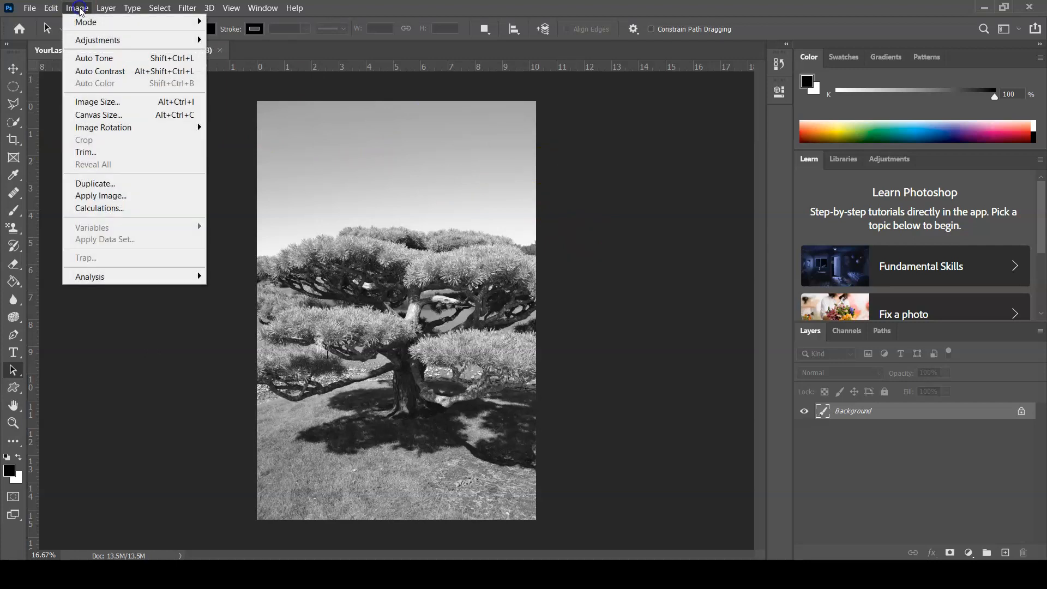
left_click(101, 104)
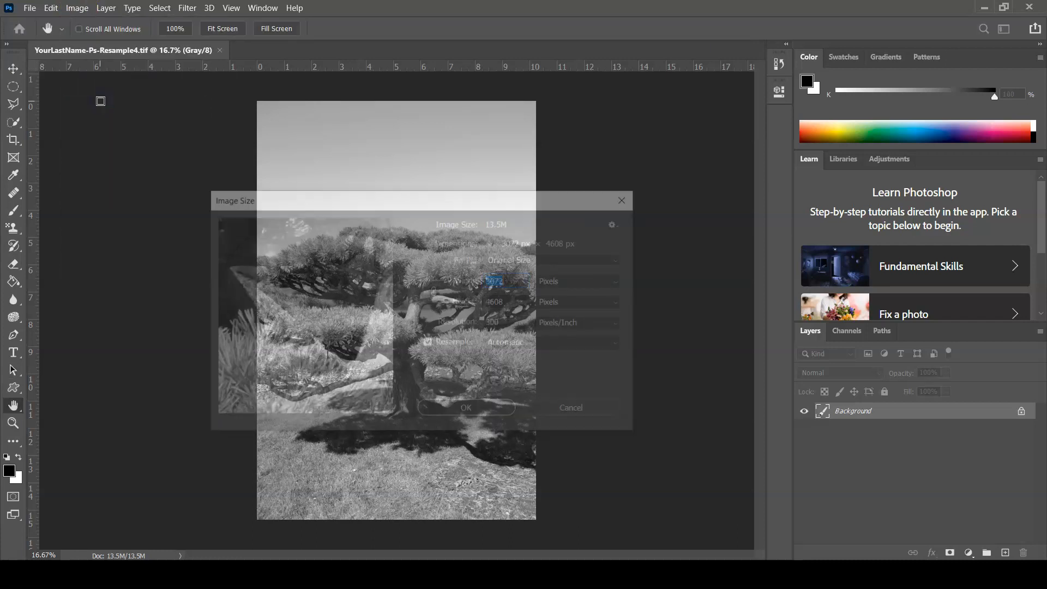
left_click(19, 571)
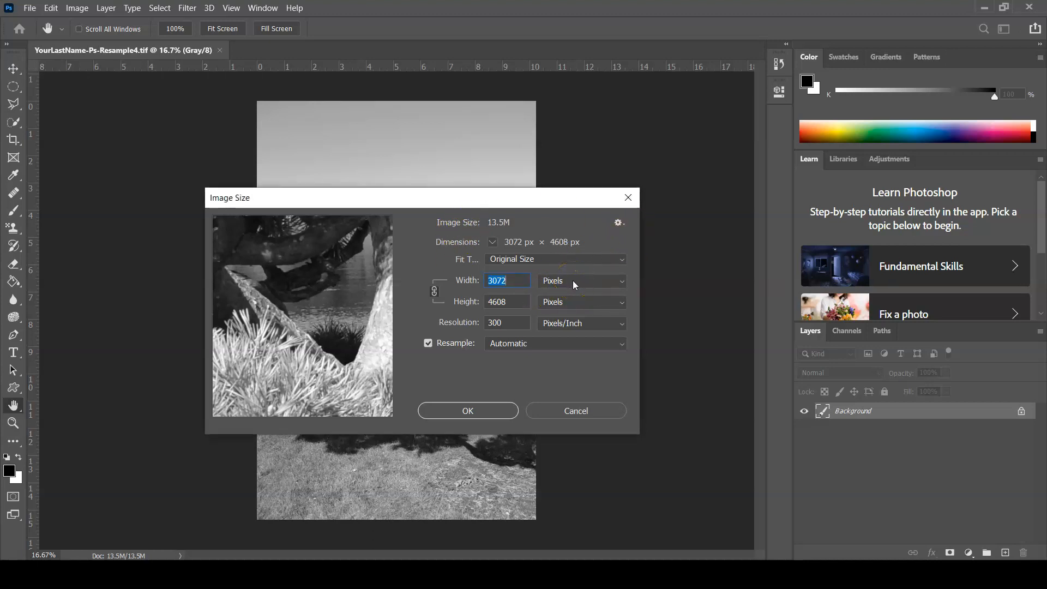
left_click(622, 281)
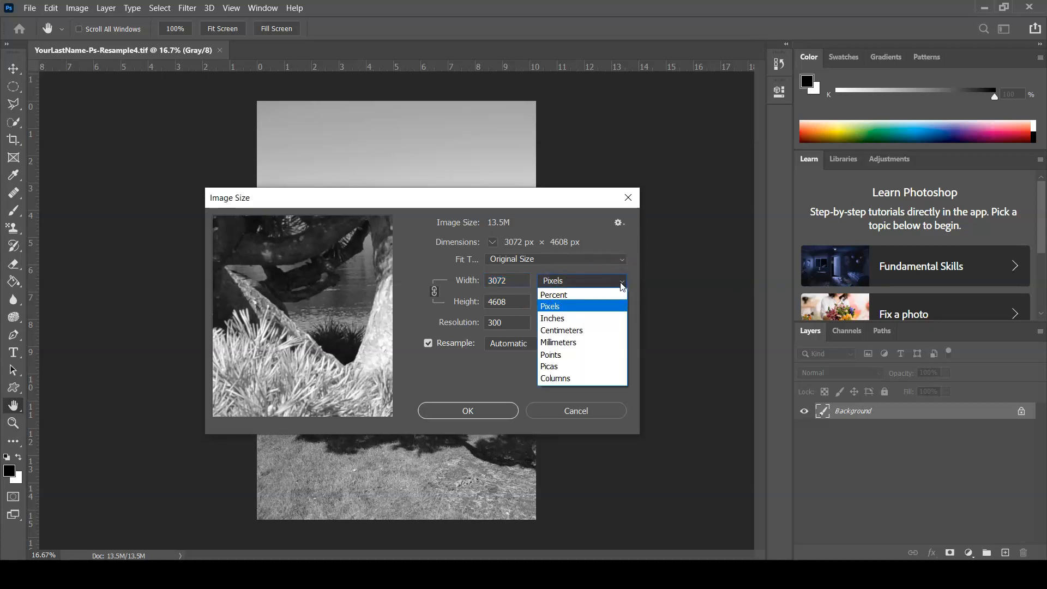
left_click(617, 319)
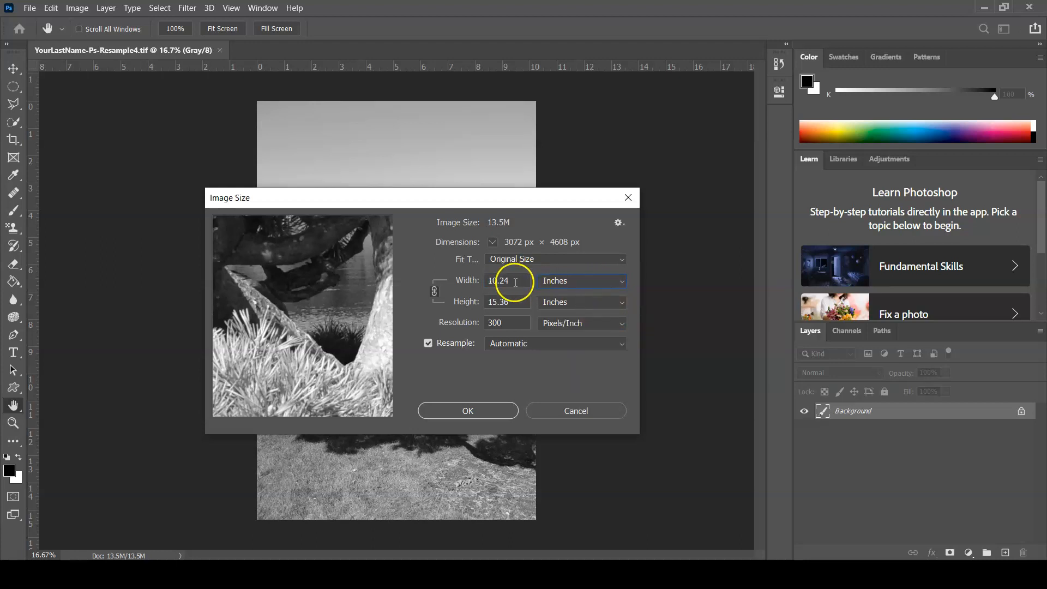
left_click_drag(516, 281, 480, 274)
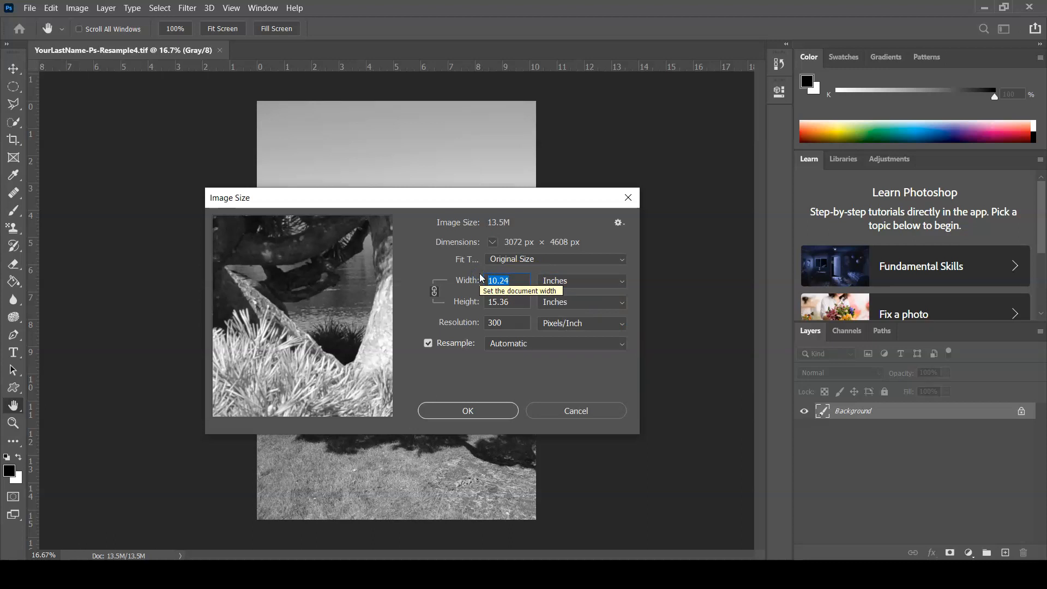
type("6")
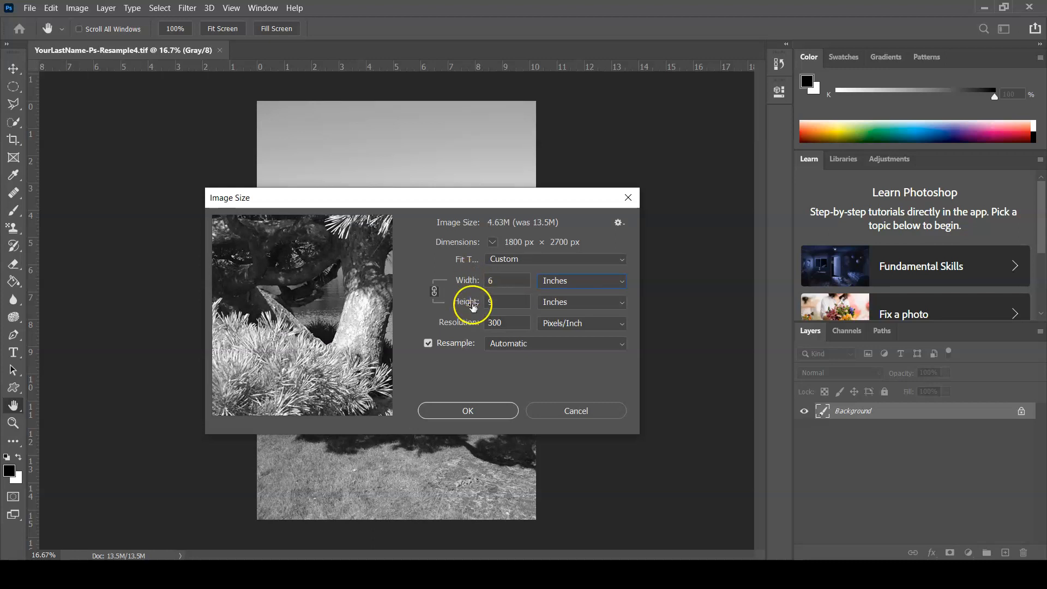
left_click(468, 410)
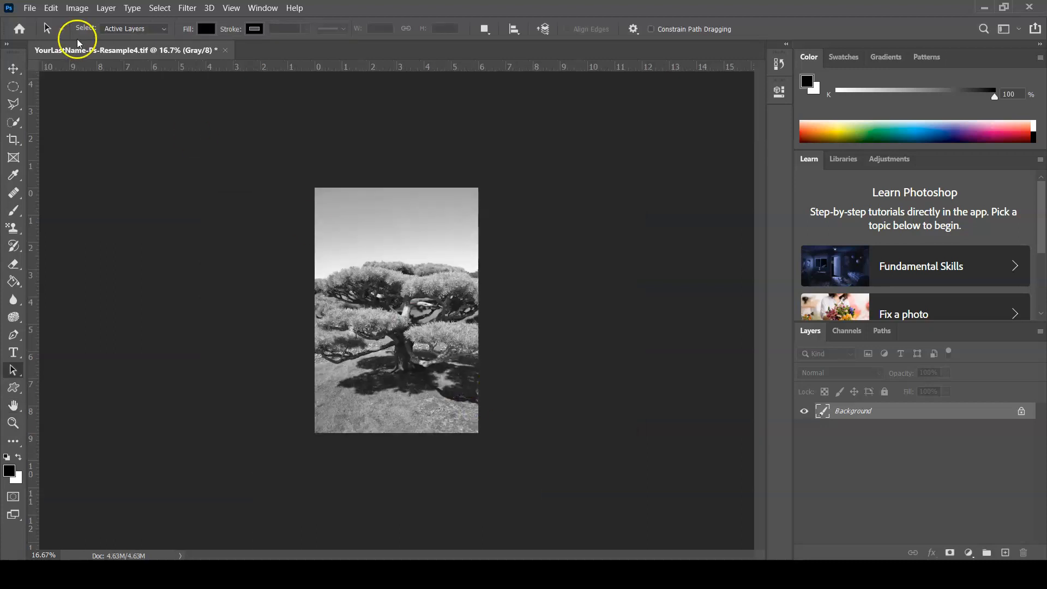
left_click(28, 8)
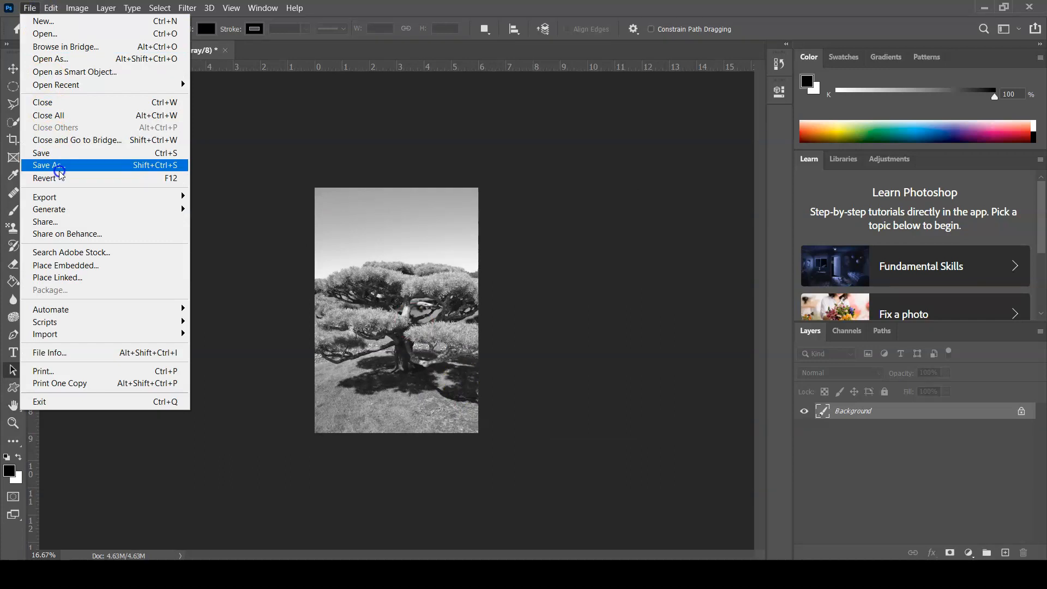
left_click(61, 153)
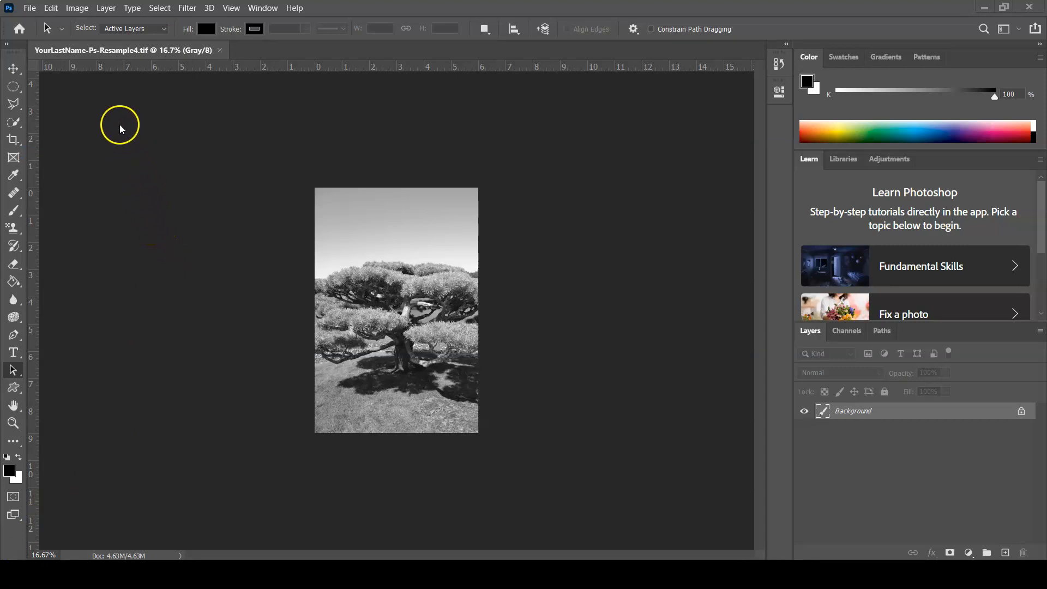
Open the canvas size settings, try the upper-left and lower-left anchors, and return the anchor to the center
left_click(77, 9)
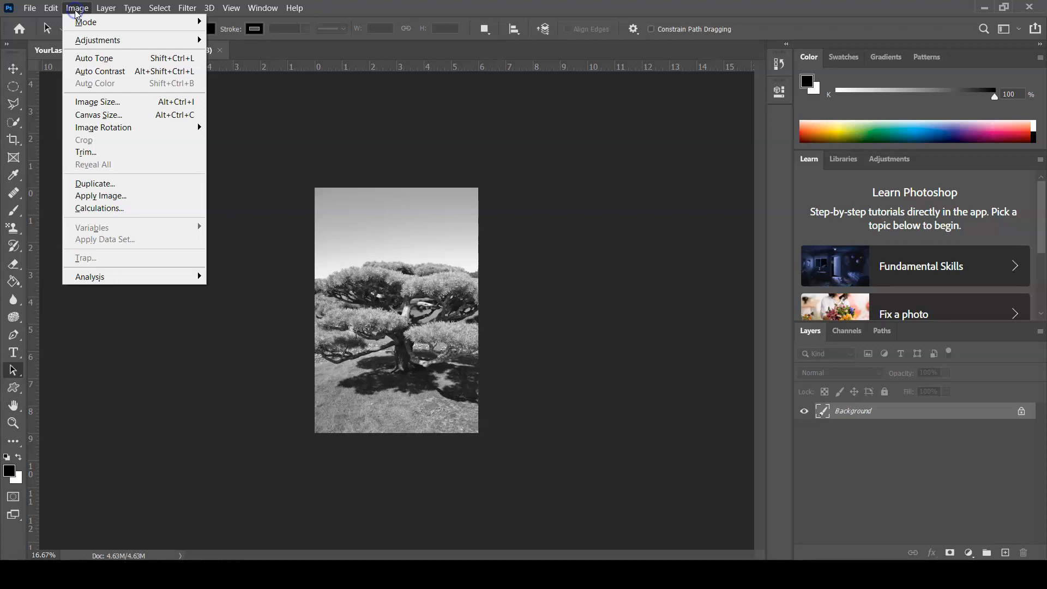
left_click(112, 117)
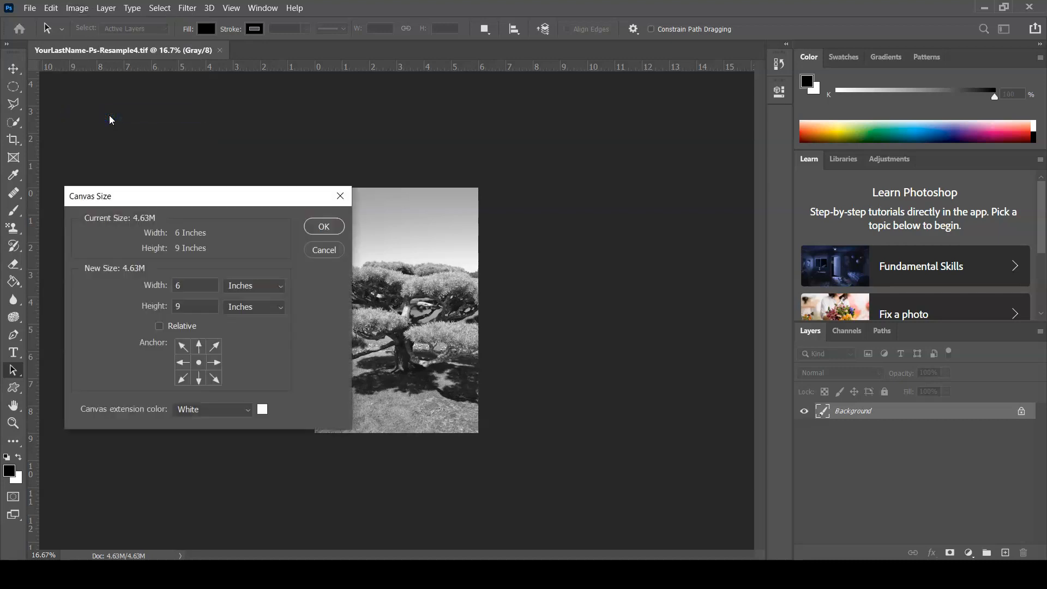
left_click_drag(137, 187, 150, 130)
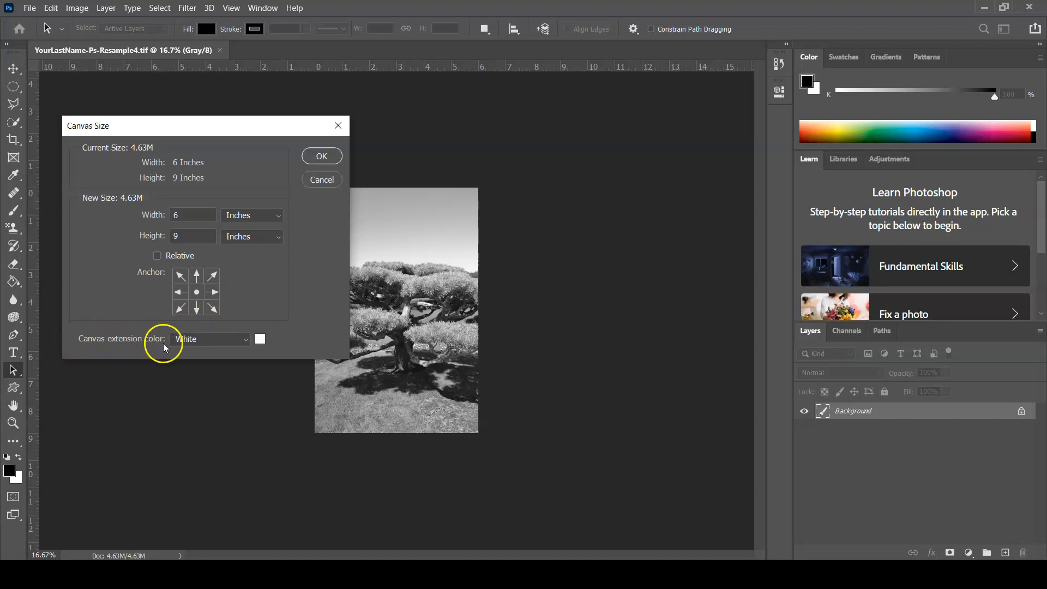
left_click(231, 347)
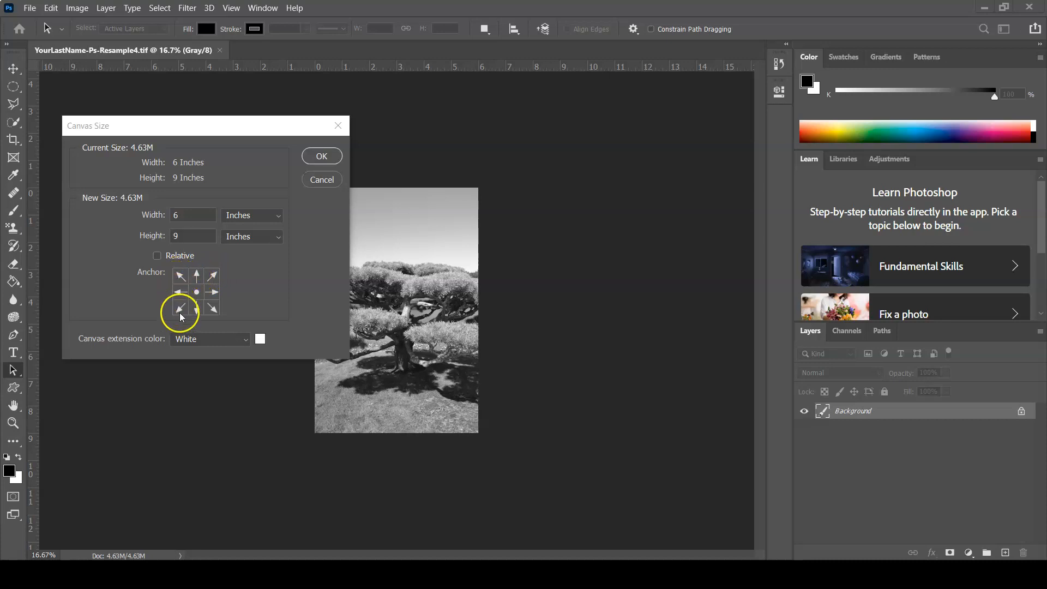
left_click(181, 277)
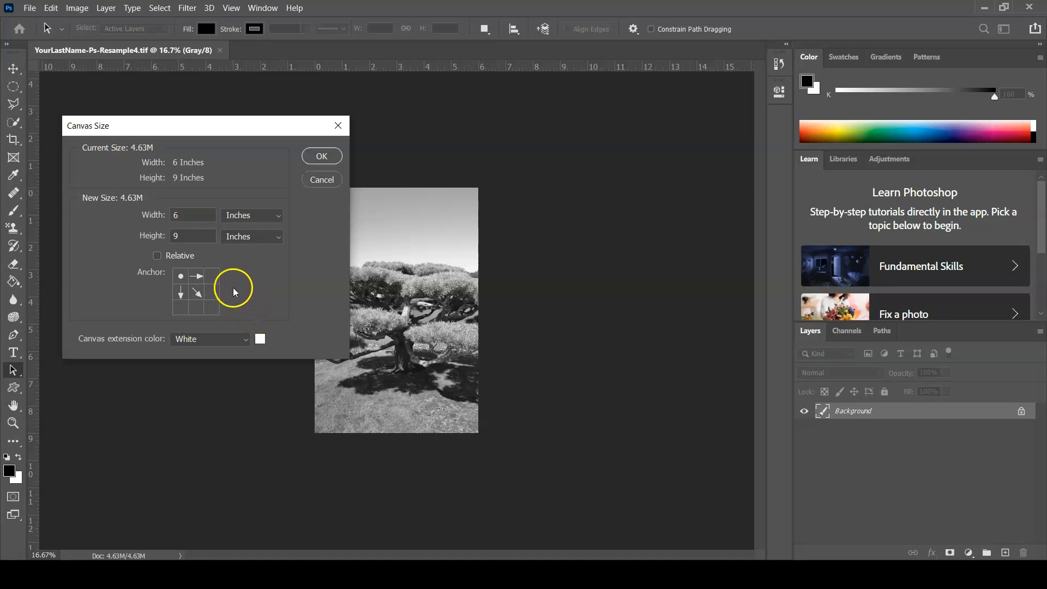
left_click(182, 308)
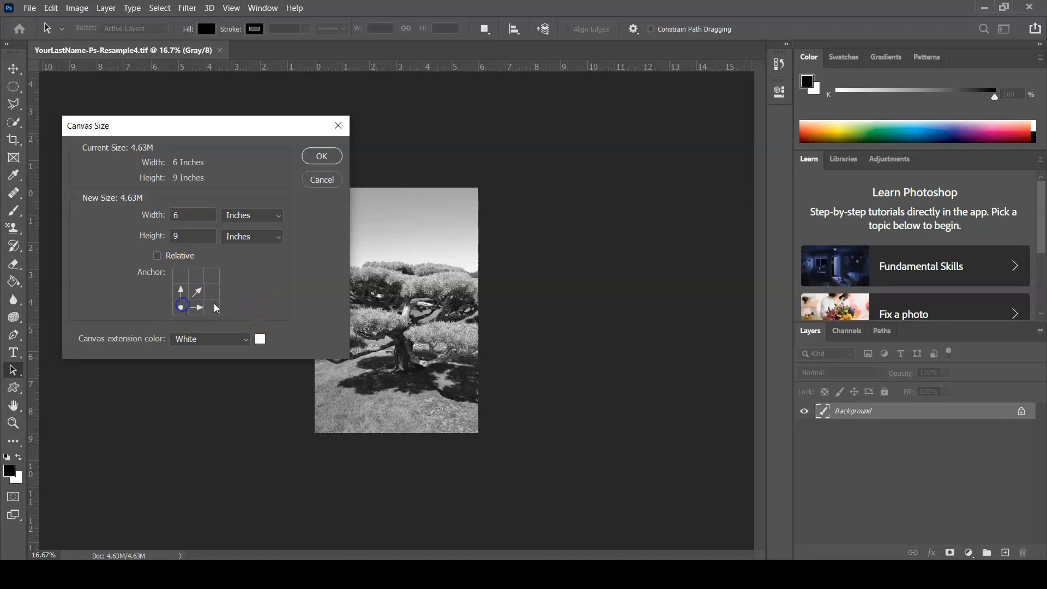
left_click(198, 291)
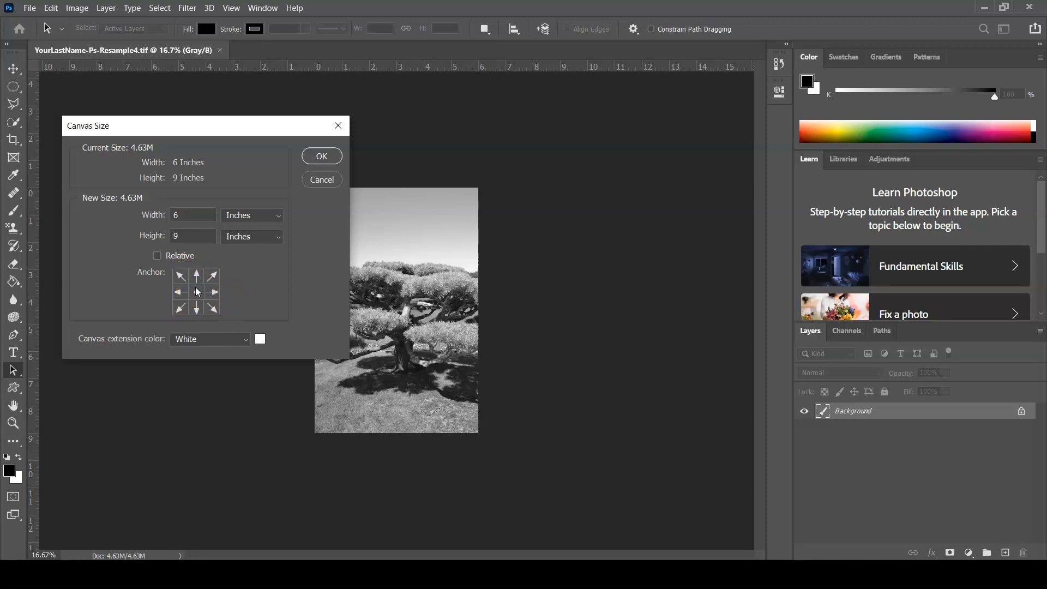
Set the tree photo's canvas height to 6 inches with the anchor at the center, and accept the clipping
left_click(185, 235)
type("6")
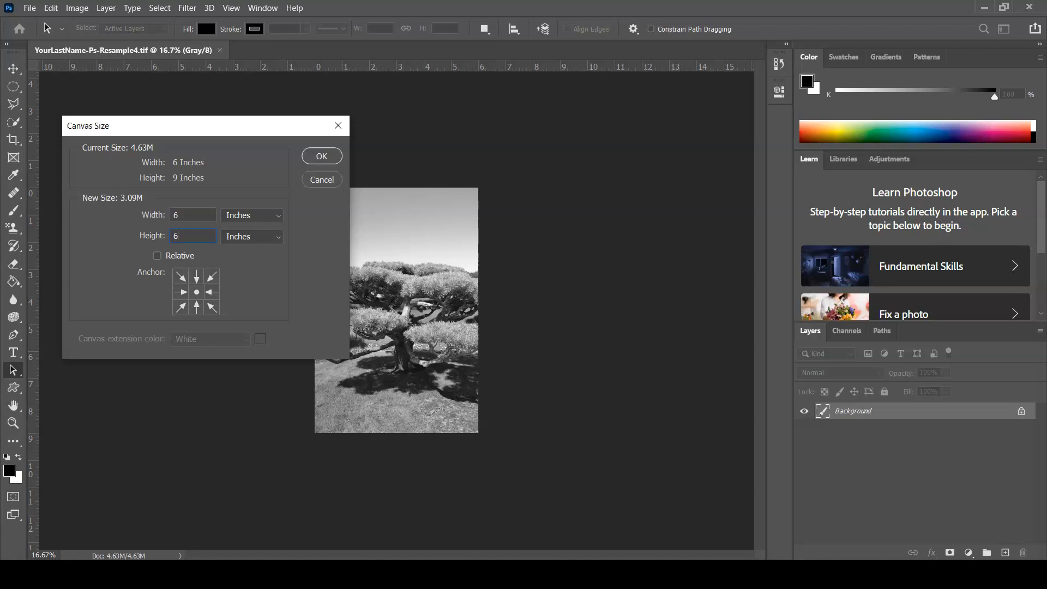
left_click(221, 176)
left_click(279, 270)
left_click(262, 272)
left_click(321, 155)
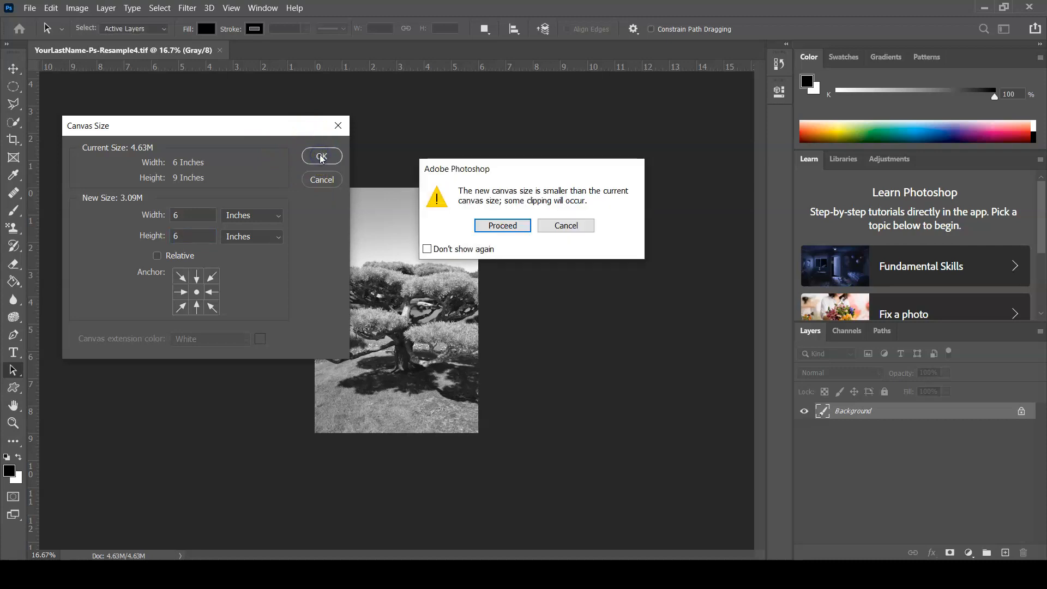
left_click(495, 226)
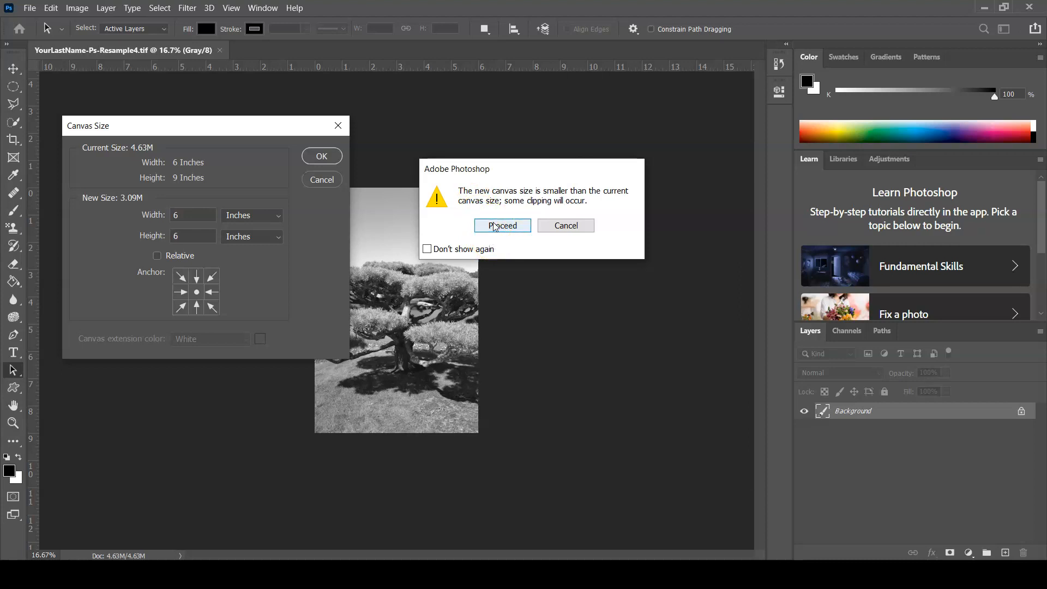
left_click(495, 227)
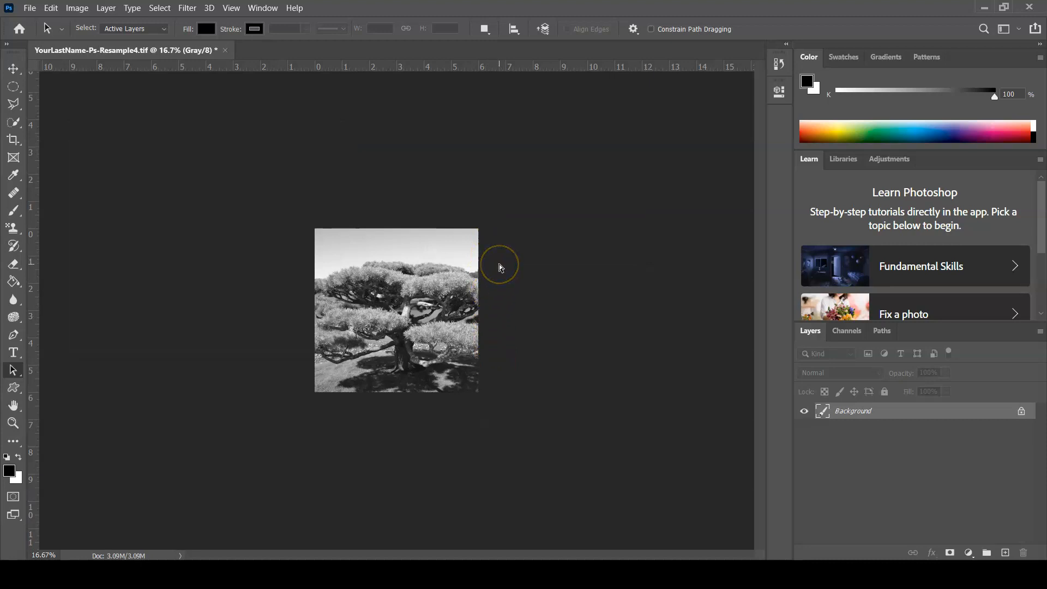
Close the cropped grayscale tree photo, saving its changes
key("ctrl+0")
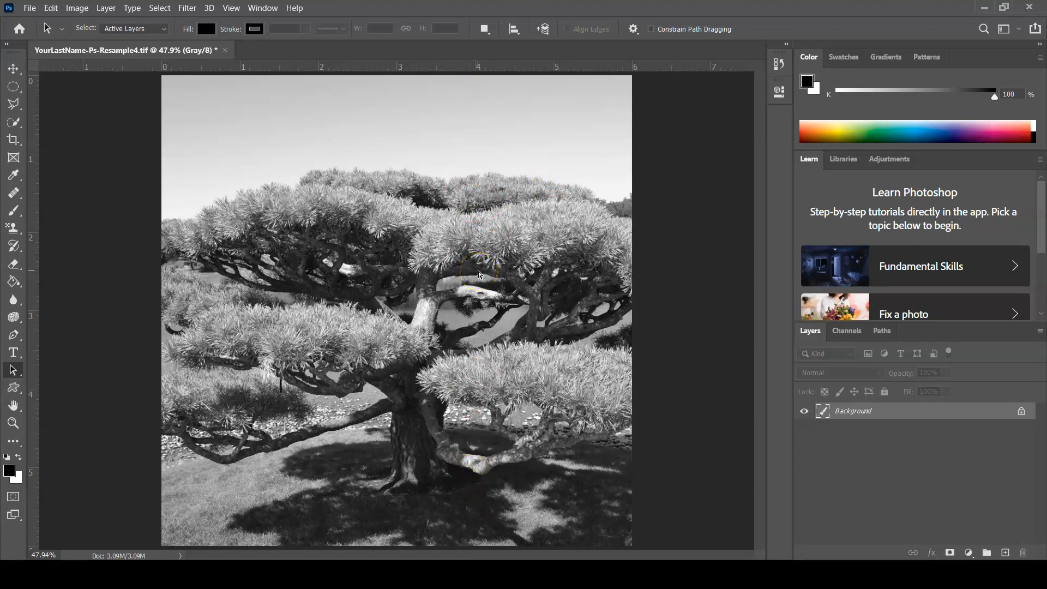
key("ctrl+minus")
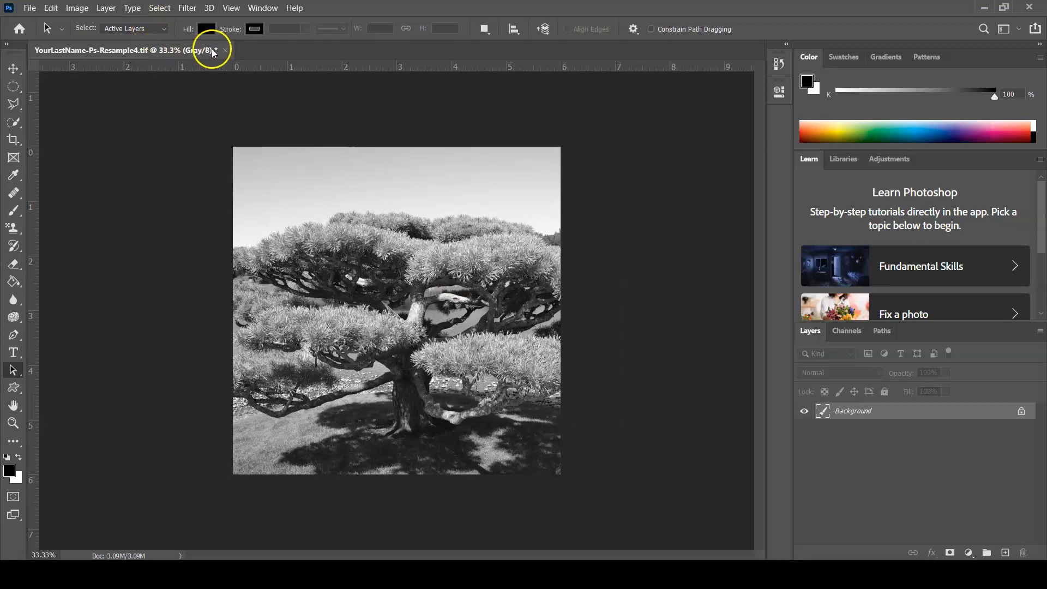
left_click(225, 50)
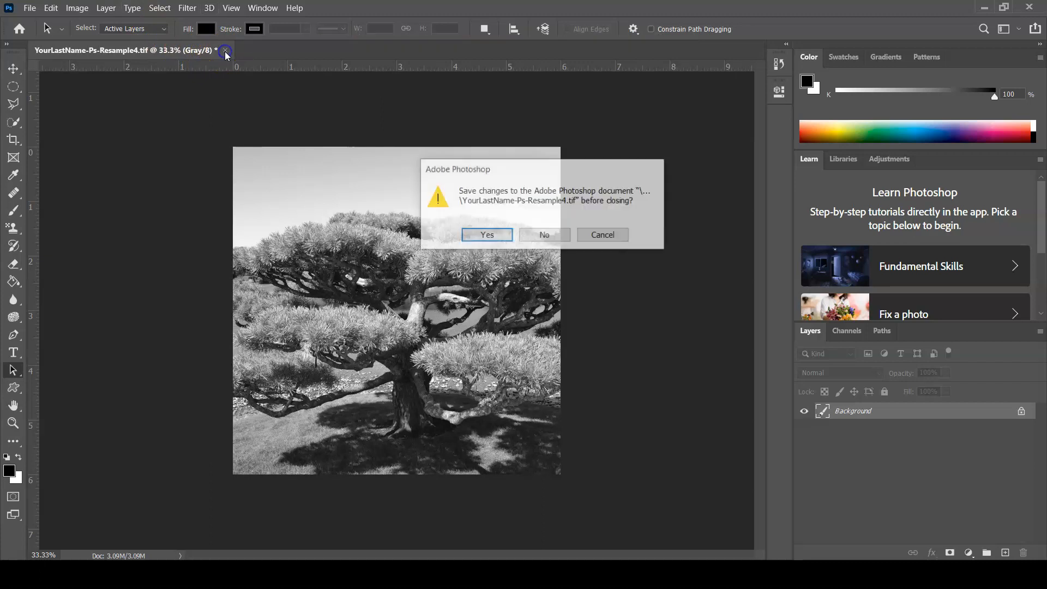
left_click(494, 235)
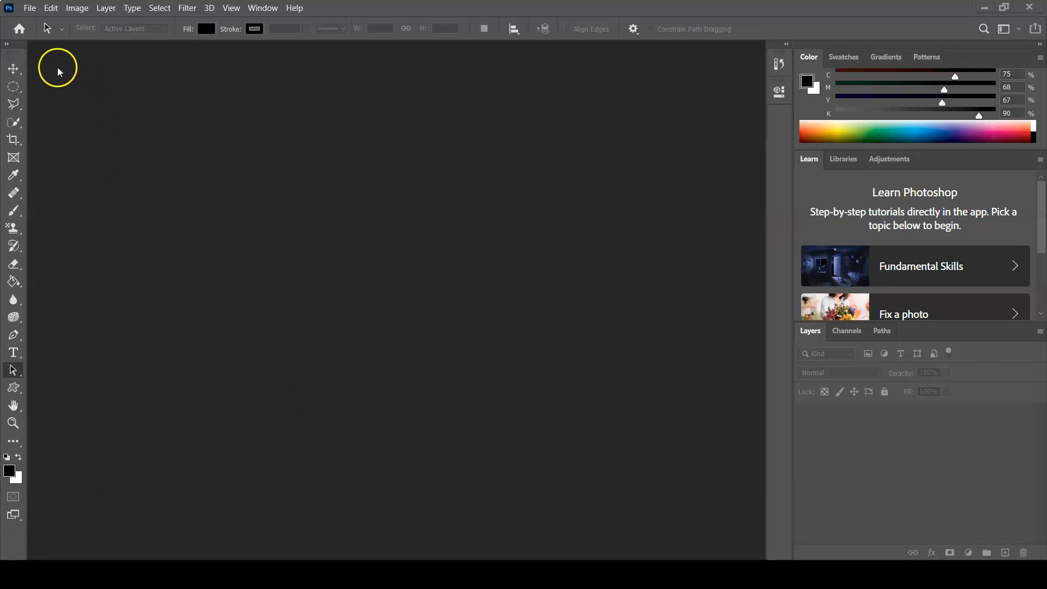
Open Ps-Resample5.jpg, the red flower photo, from the Ps-ResampleLab folder
left_click(34, 10)
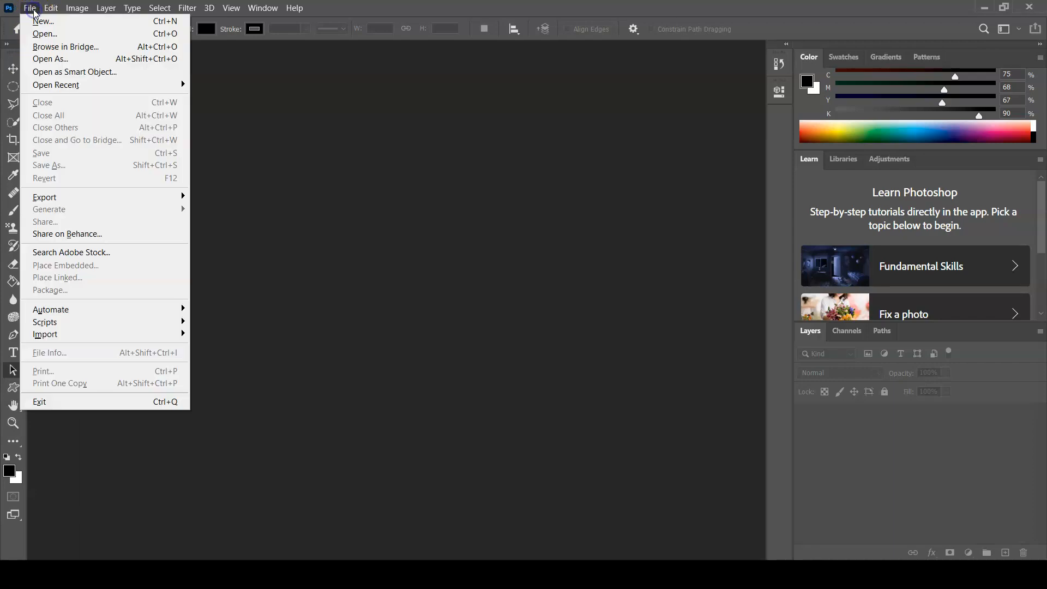
left_click(46, 36)
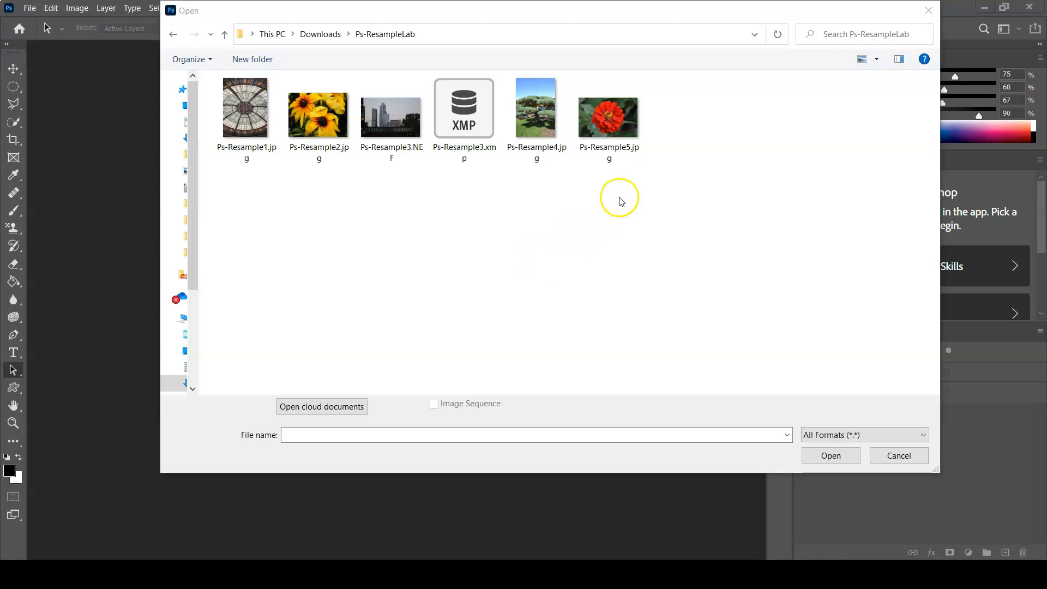
left_click(631, 113)
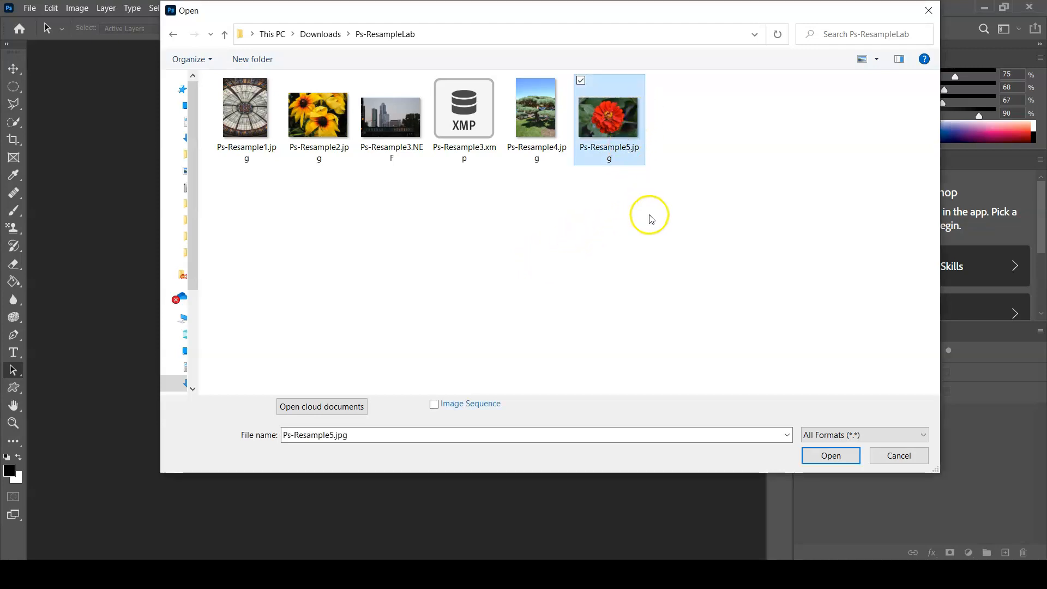
left_click(832, 455)
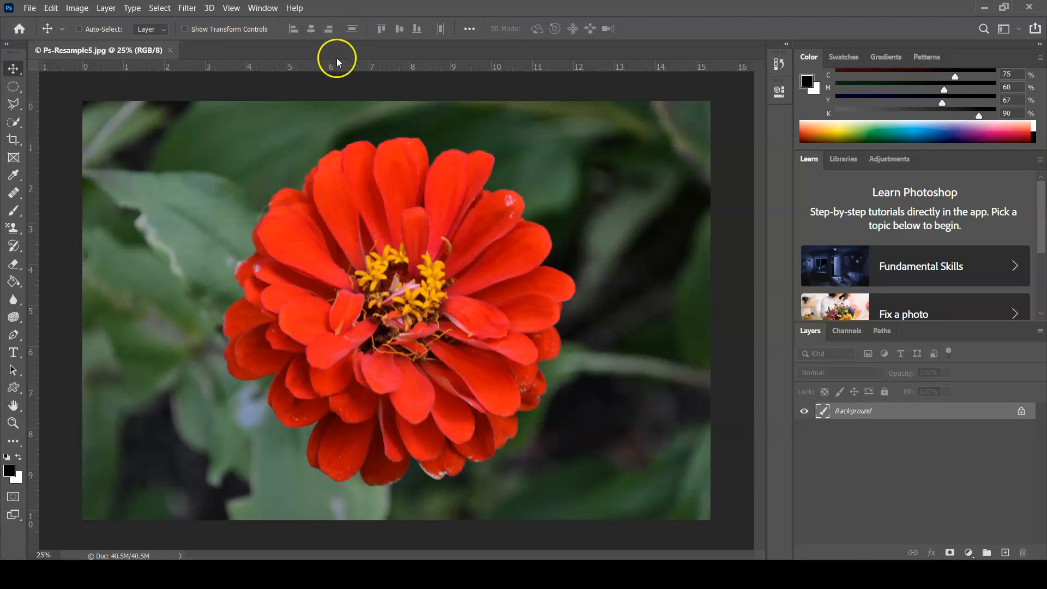
Activate the Quick Selection tool and show the other selection tools grouped with it
key("w")
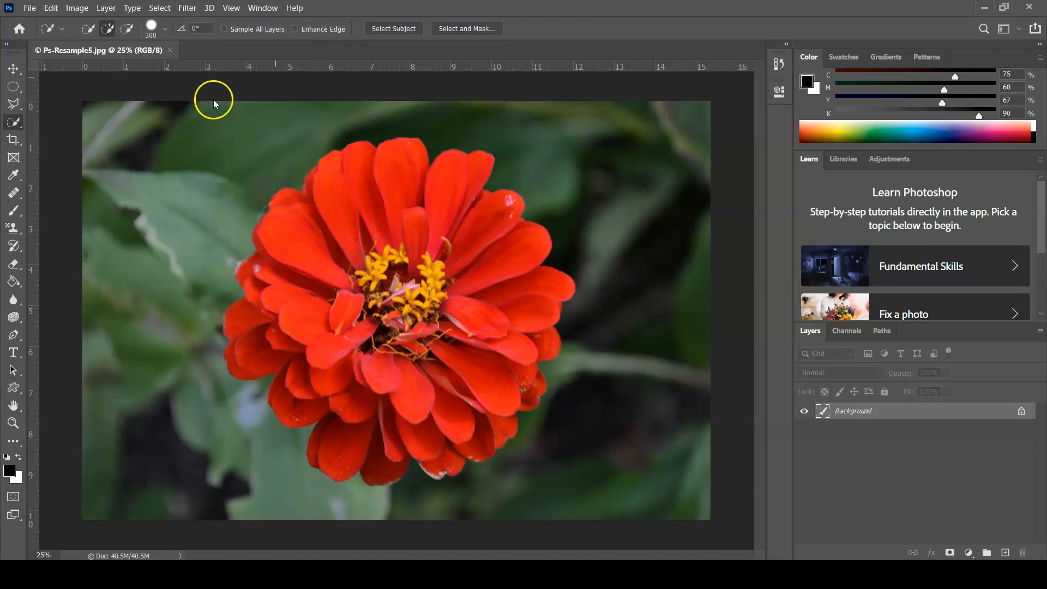
right_click(16, 126)
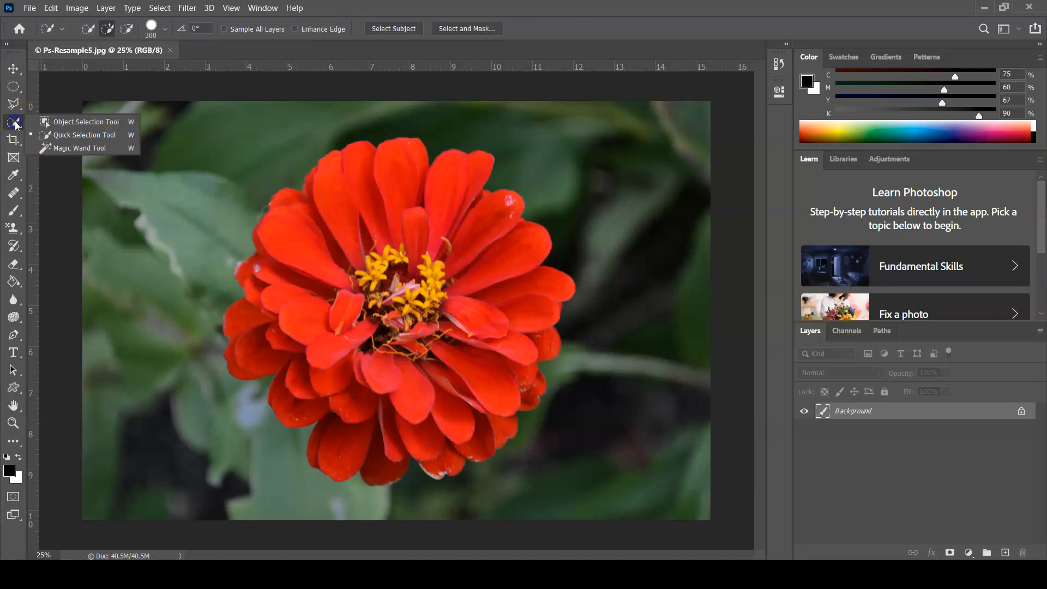
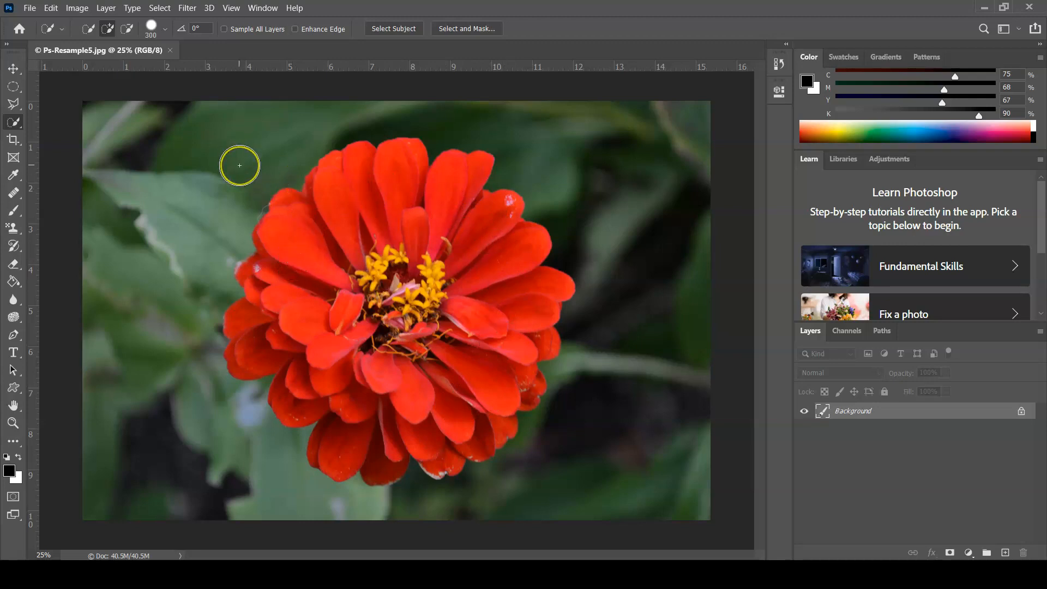
Adjust the Quick Selection brush size to 300 and brush across the petals to select the entire red flower
key("bracketleft")
key("bracketright")
key("bracketright")
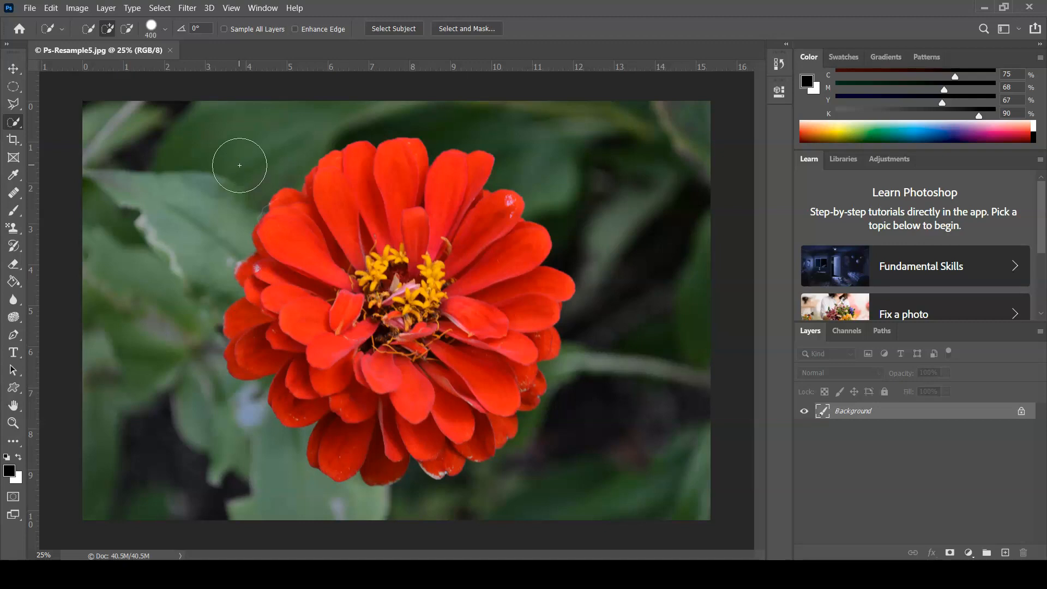
key("bracketleft")
key("bracketleft")
key("bracketright")
key("bracketright")
key("bracketright")
key("bracketleft")
key("bracketleft")
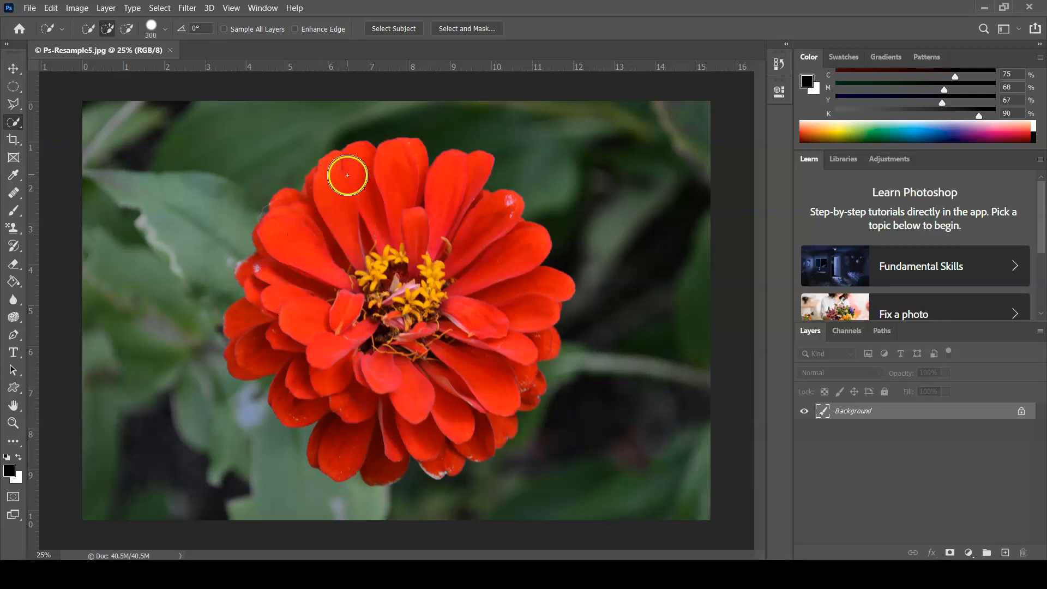
mouse_move(341, 191)
left_mouse_down()
mouse_move(341, 212)
mouse_move(294, 284)
mouse_move(278, 281)
mouse_move(273, 318)
mouse_move(312, 341)
mouse_move(305, 385)
mouse_move(373, 368)
mouse_move(355, 398)
mouse_move(366, 414)
mouse_move(376, 390)
mouse_move(417, 416)
mouse_move(469, 397)
mouse_move(480, 332)
mouse_move(500, 327)
mouse_move(497, 286)
mouse_move(458, 180)
mouse_move(469, 262)
mouse_move(439, 256)
mouse_move(432, 278)
left_mouse_up()
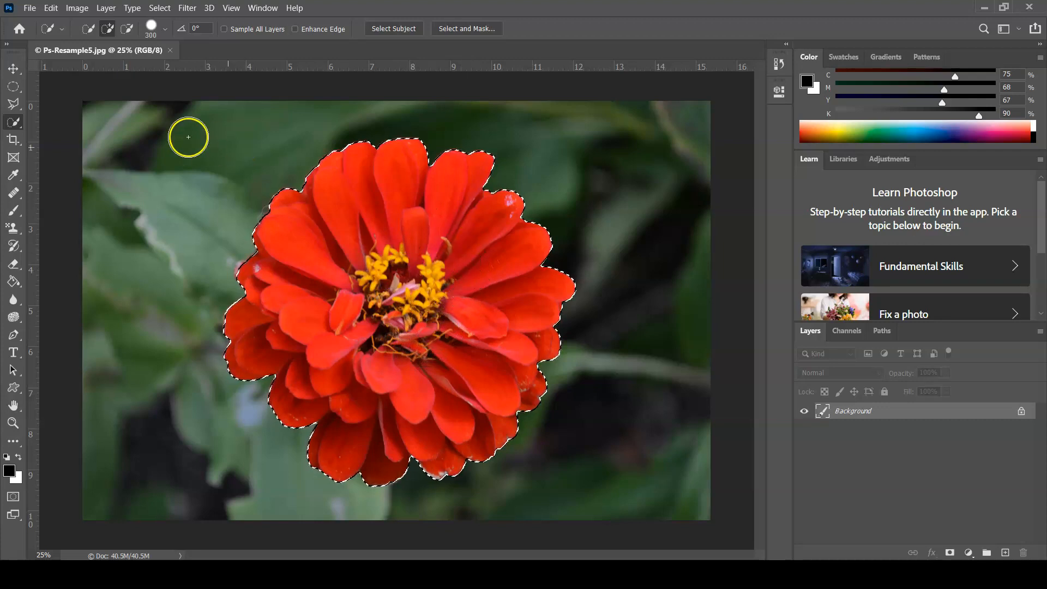
Activate the Move tool and copy the selected red flower to the clipboard
left_click(16, 69)
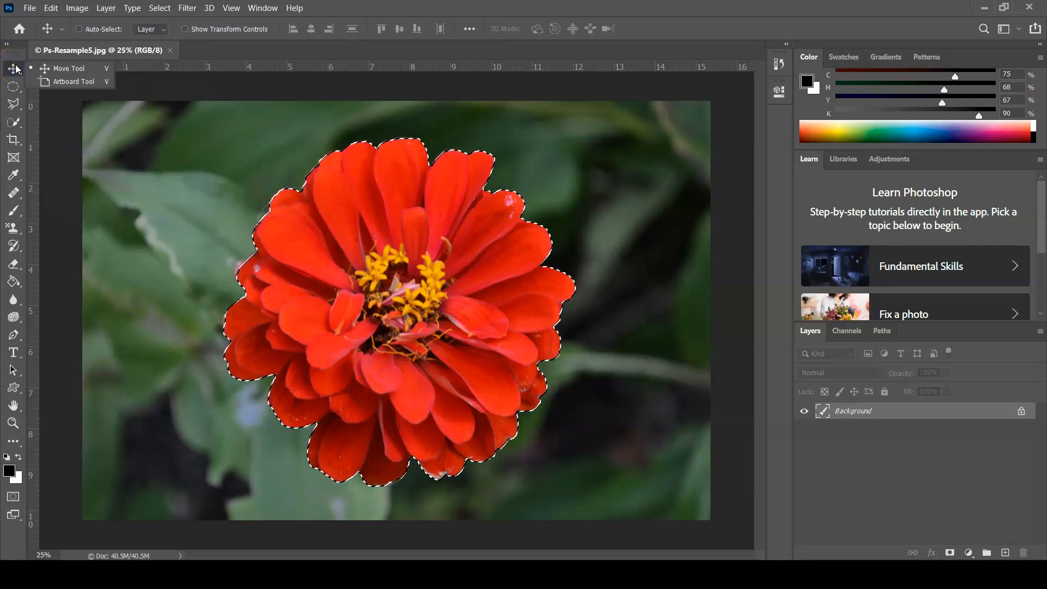
left_click(19, 69)
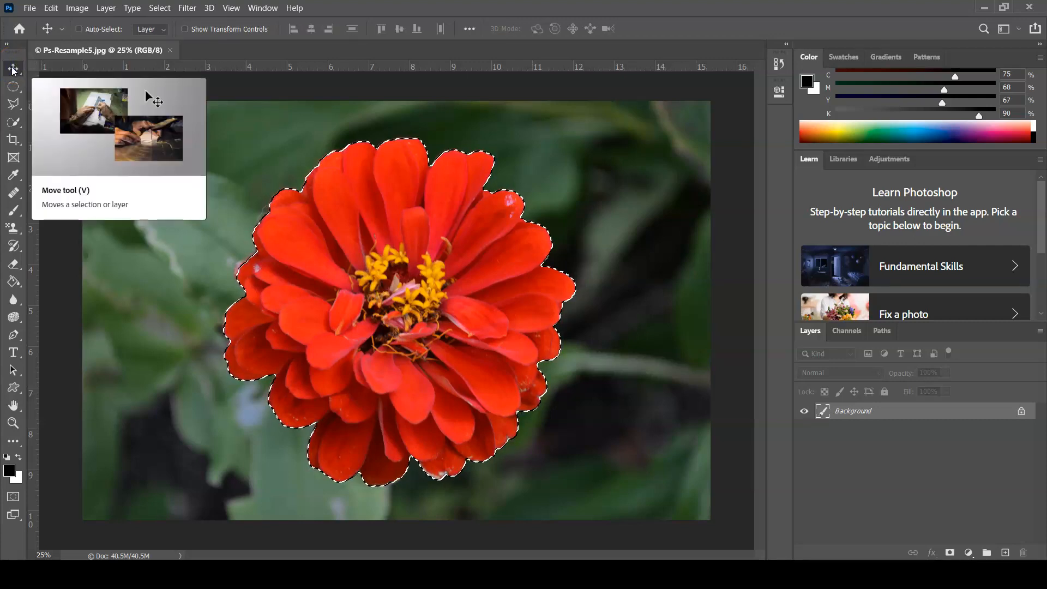
left_click(50, 9)
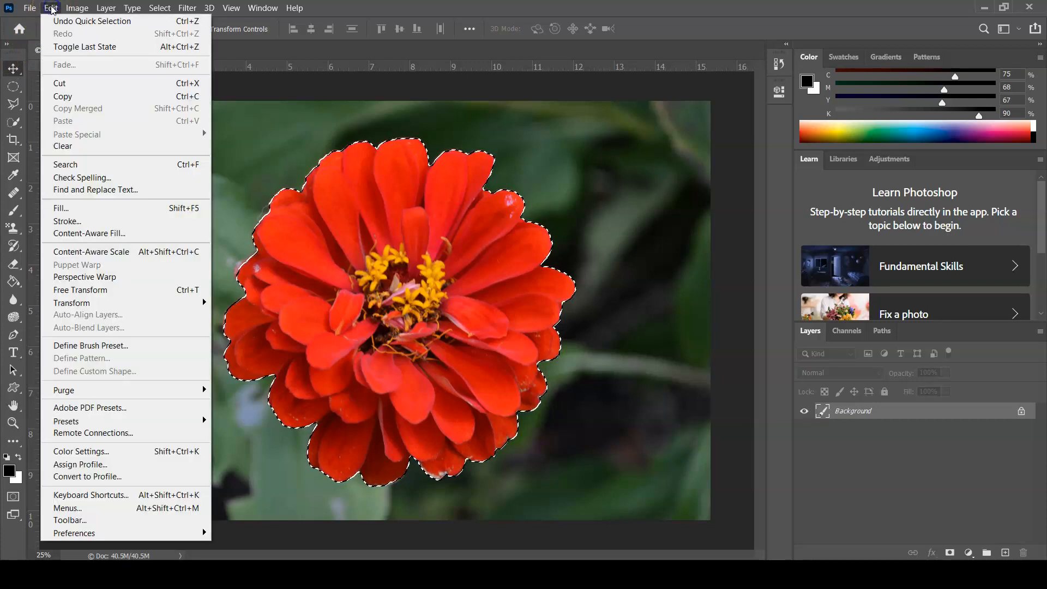
left_click(78, 97)
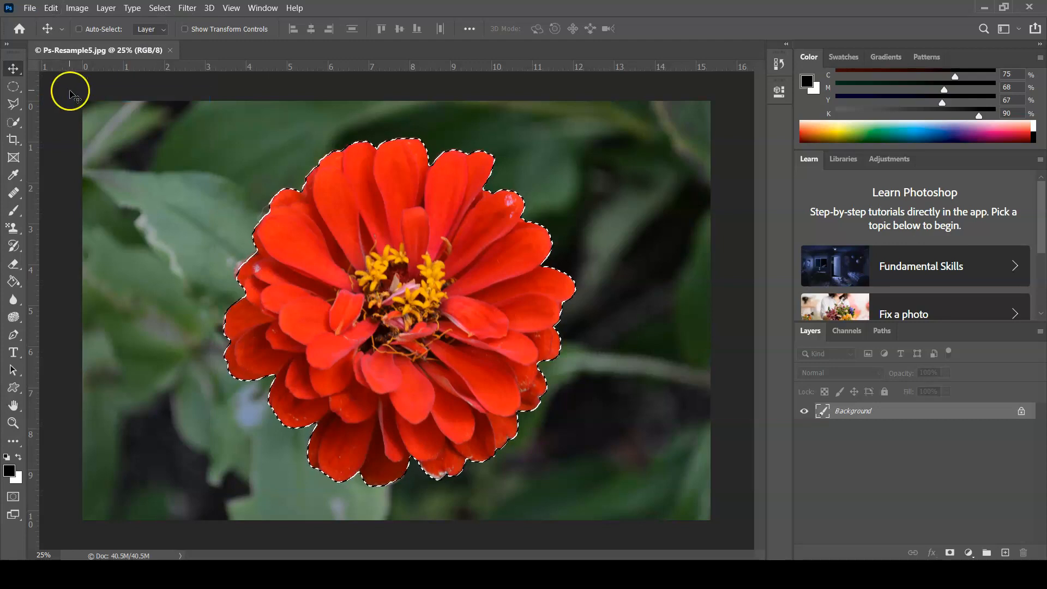
Create a new document from the Web Most Common preset, 1366 x 768 px at 72 ppi, with a transparent background
left_click(28, 8)
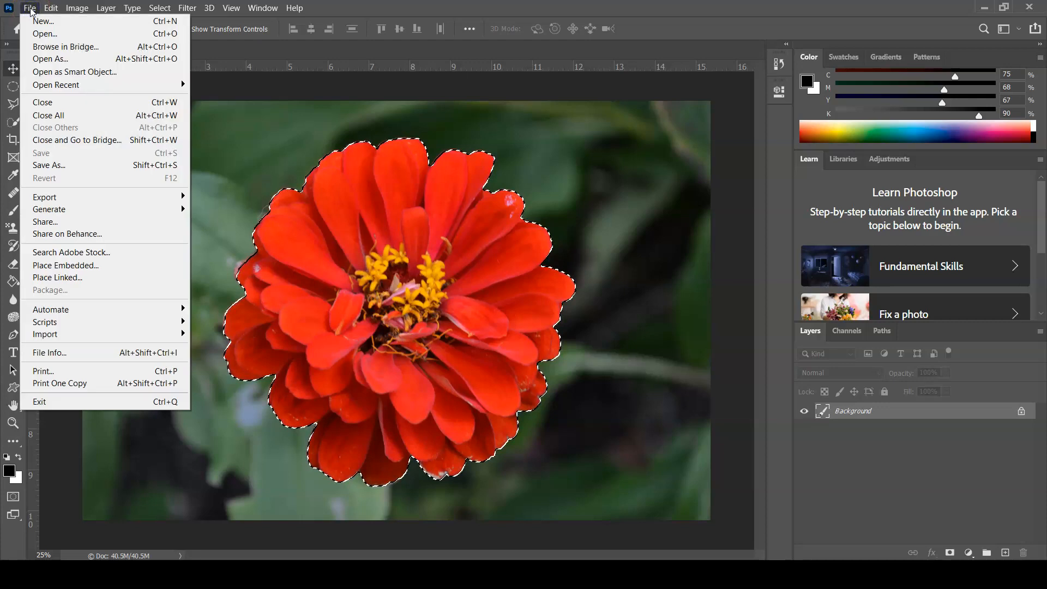
left_click(43, 22)
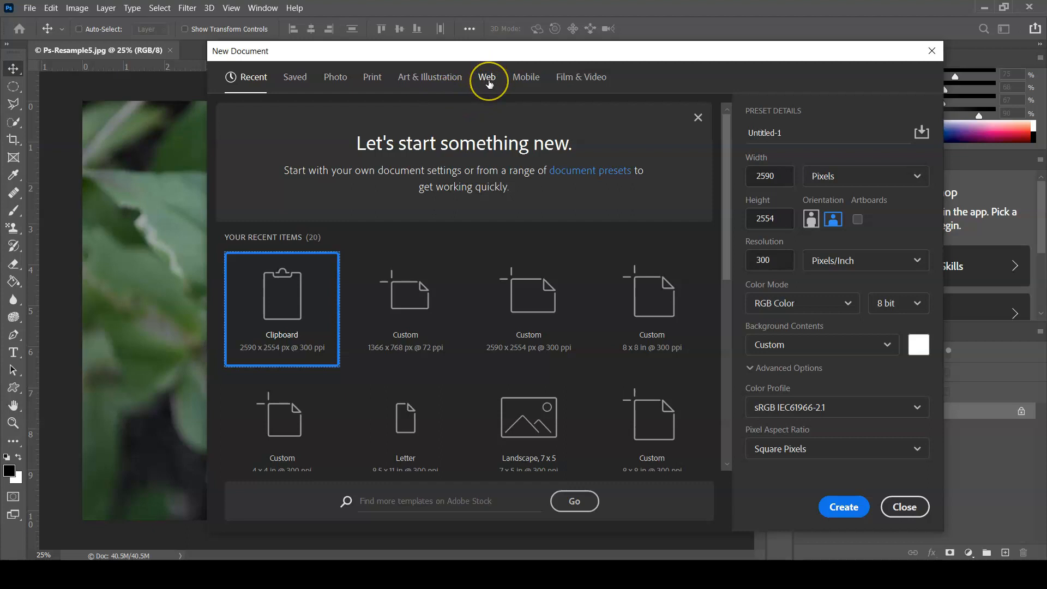
left_click(487, 79)
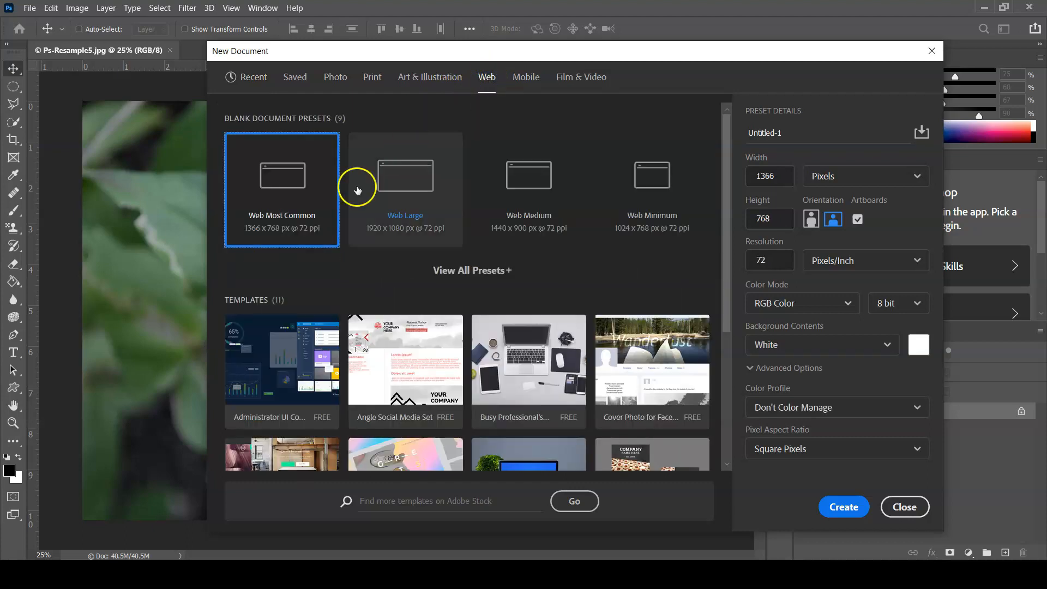
left_click(271, 213)
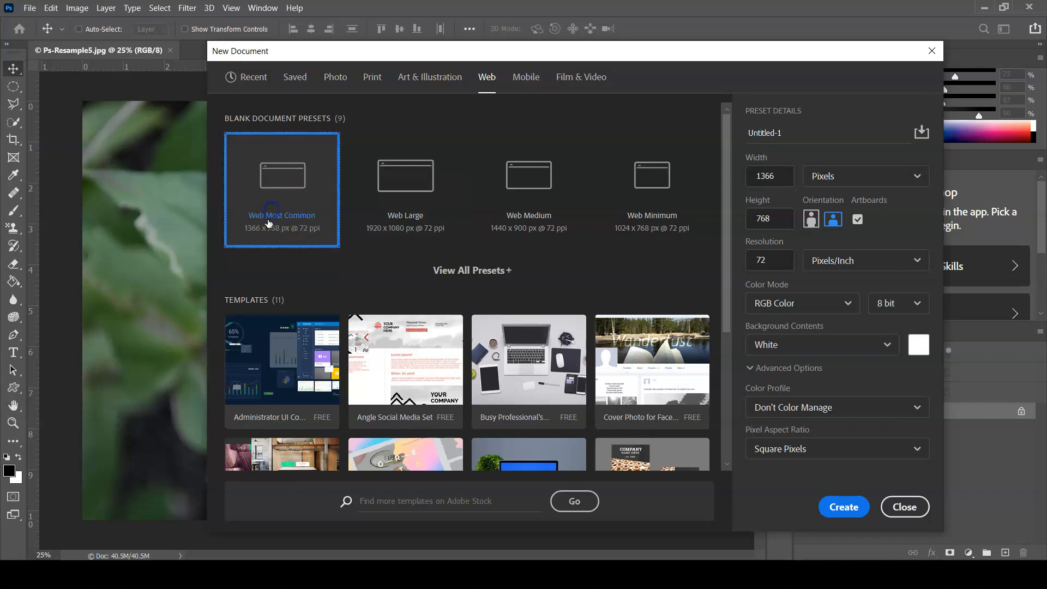
left_click(286, 221)
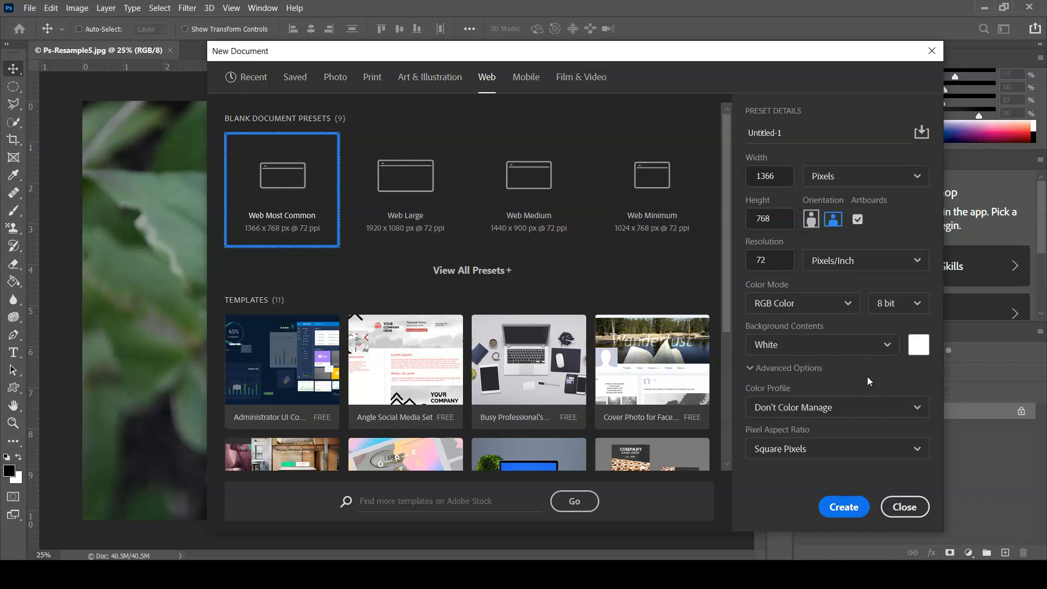
left_click(889, 368)
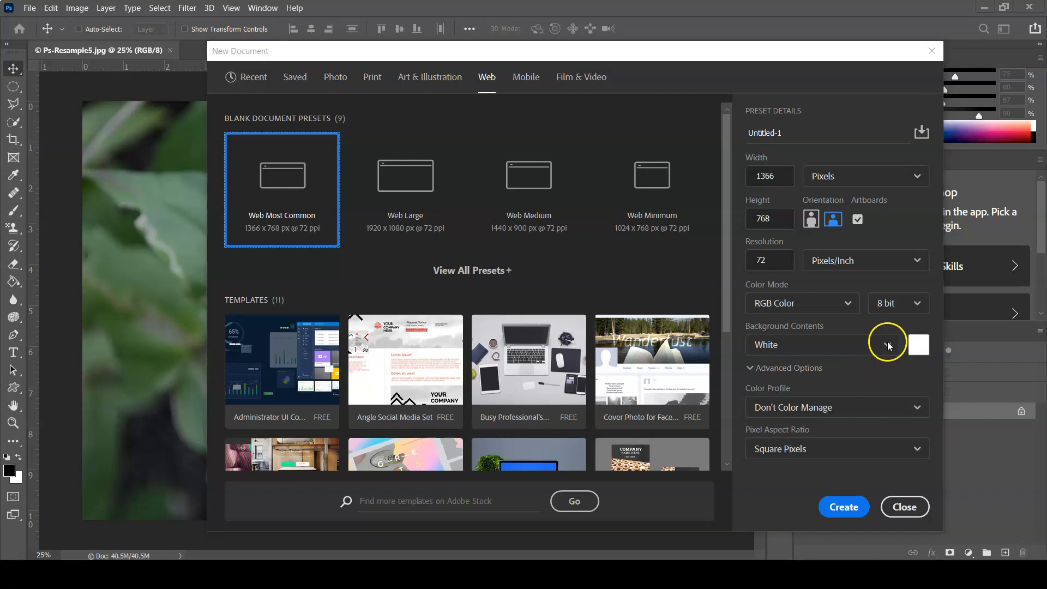
left_click(887, 346)
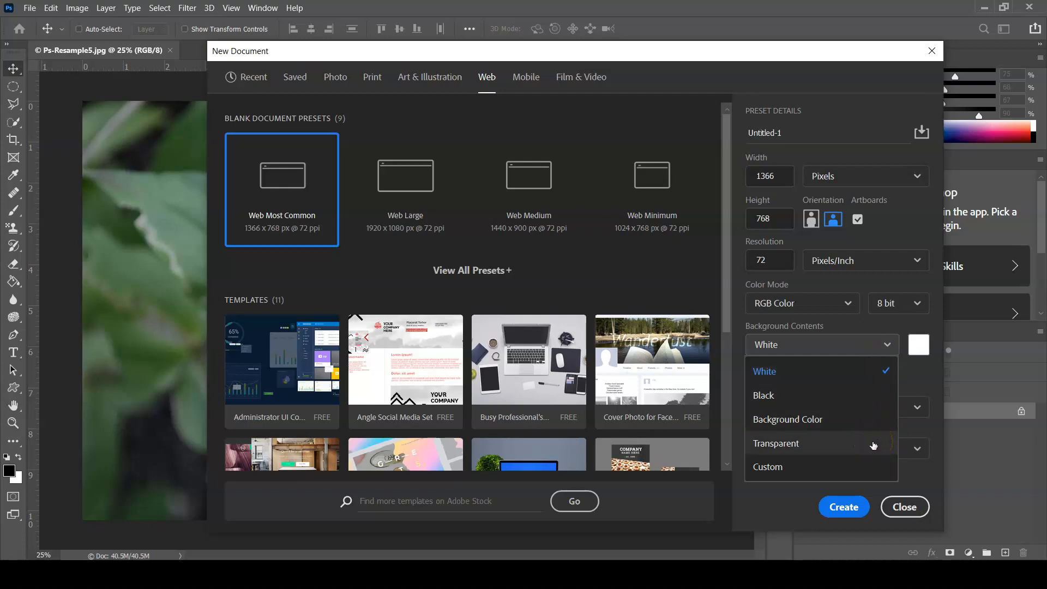
left_click(767, 448)
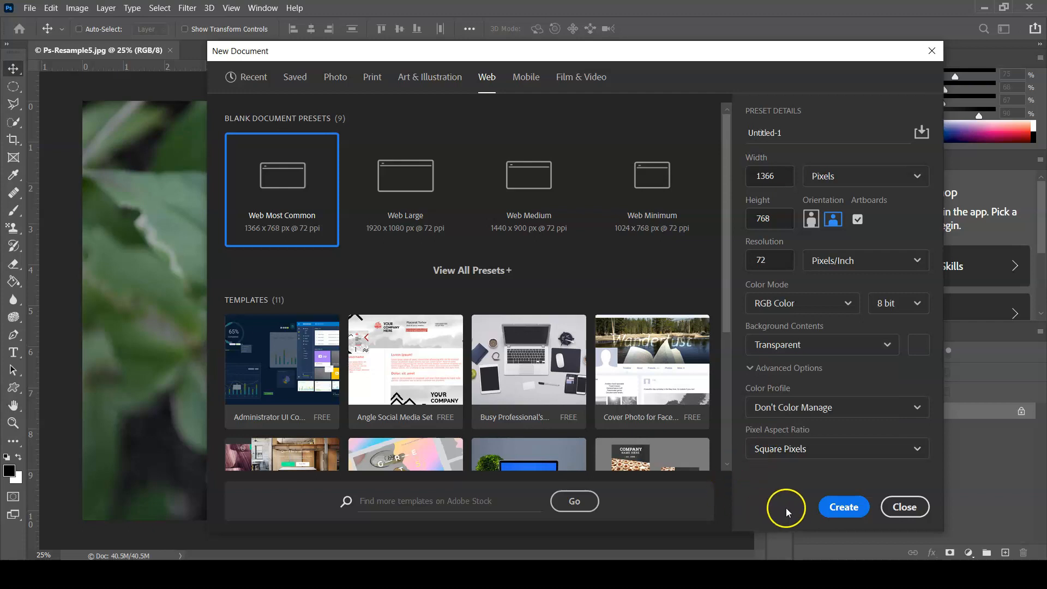
left_click(837, 508)
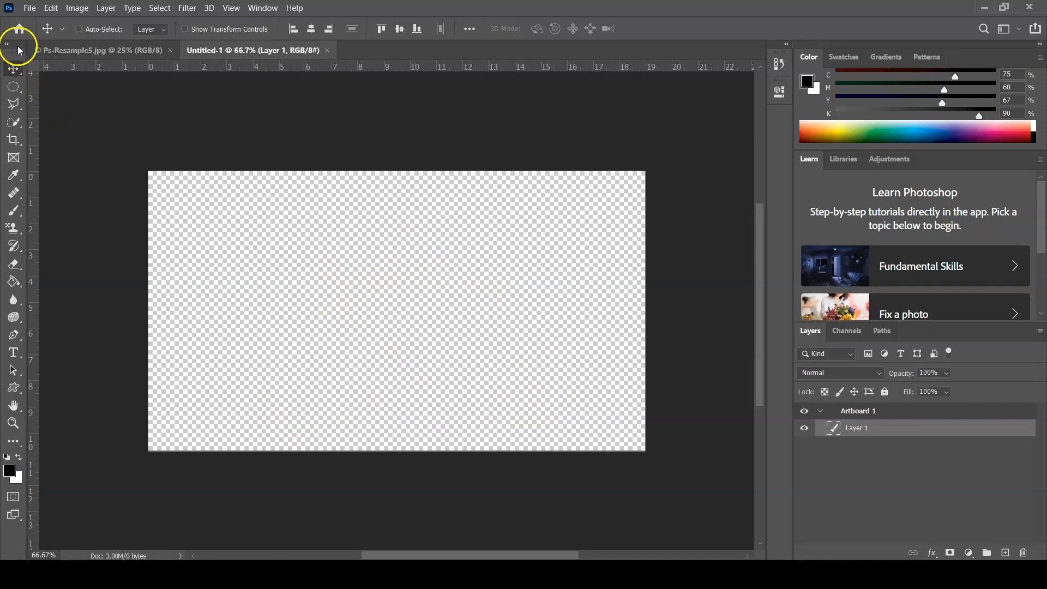
Paste the copied flower into the new web document and move it so its yellow center lies on the artboard
left_click(52, 8)
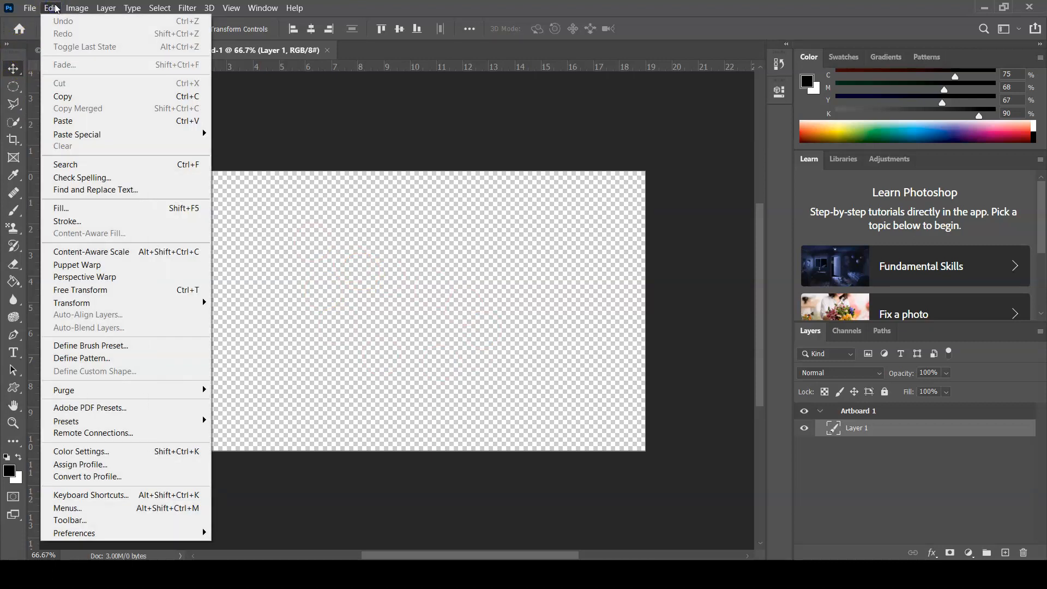
left_click(77, 121)
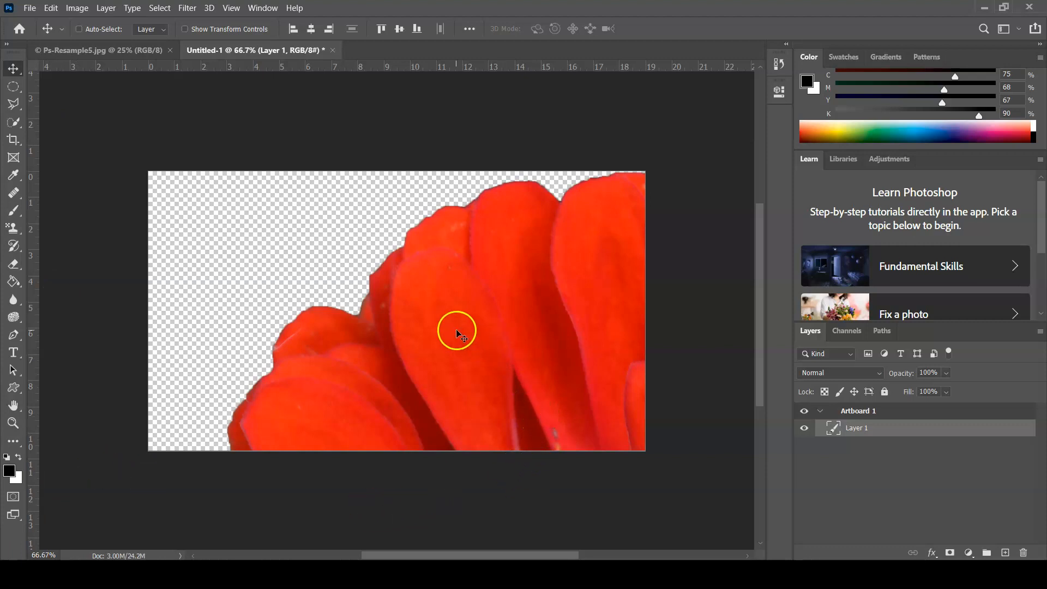
left_click_drag(440, 341, 280, 264)
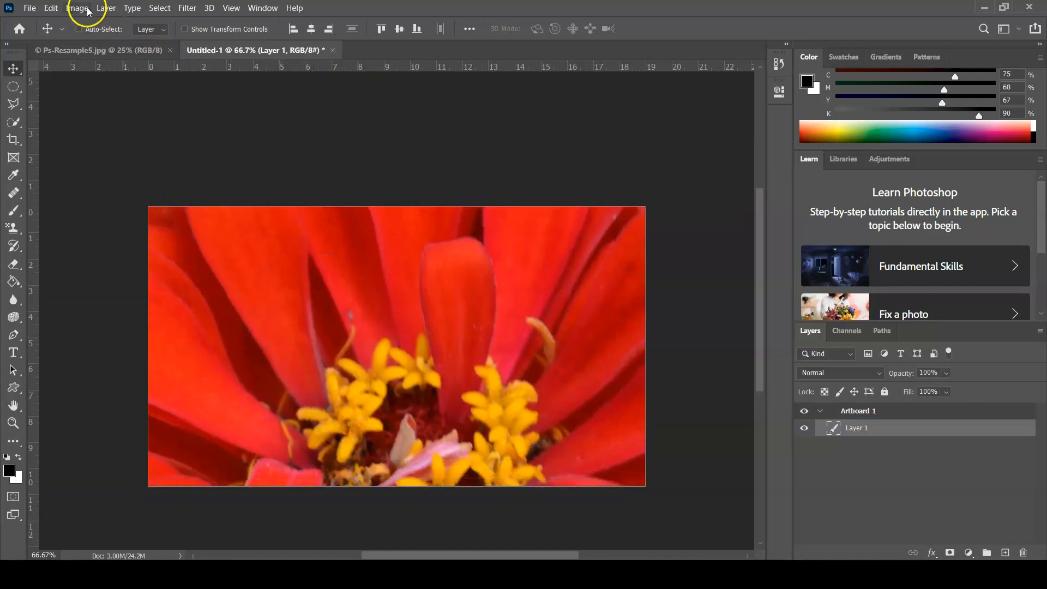
Scale the oversized flower proportionally to 25.87% with Free Transform so it fits within the artboard
left_click(50, 8)
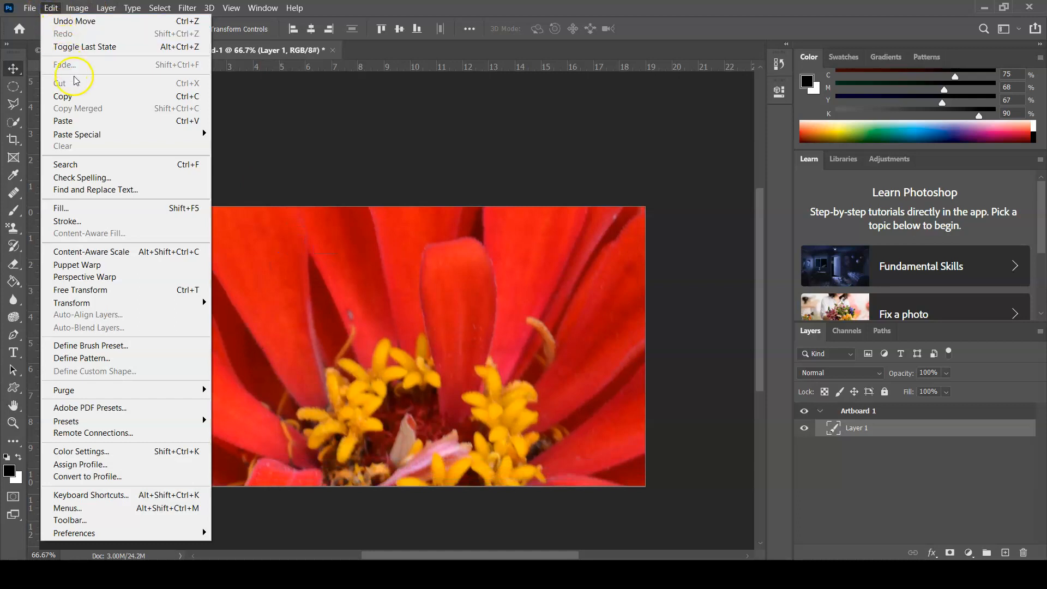
left_click(121, 295)
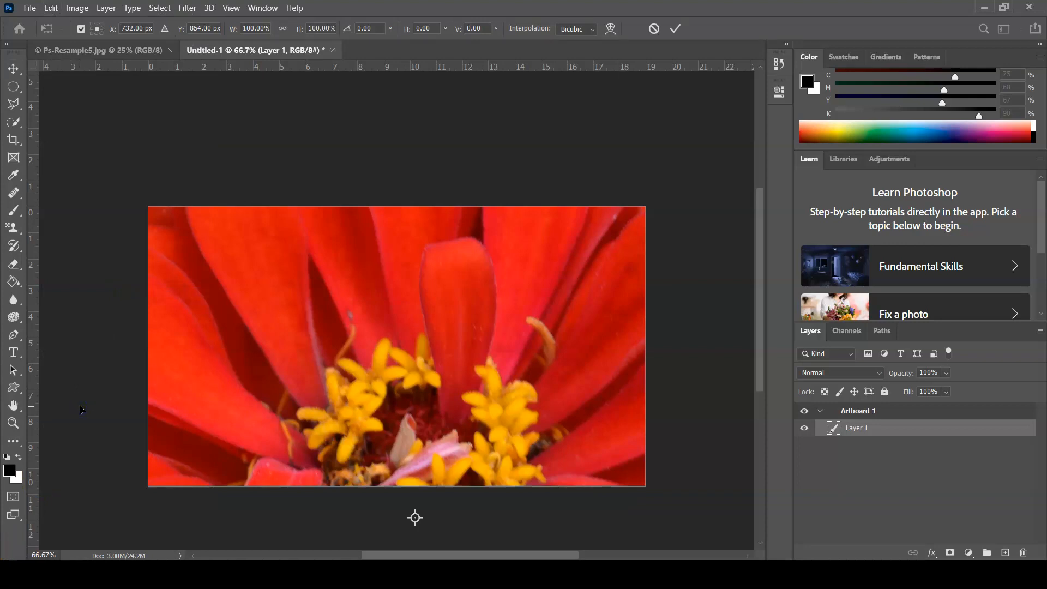
key("ctrl+minus")
key("ctrl+minus")
key("ctrl+minus")
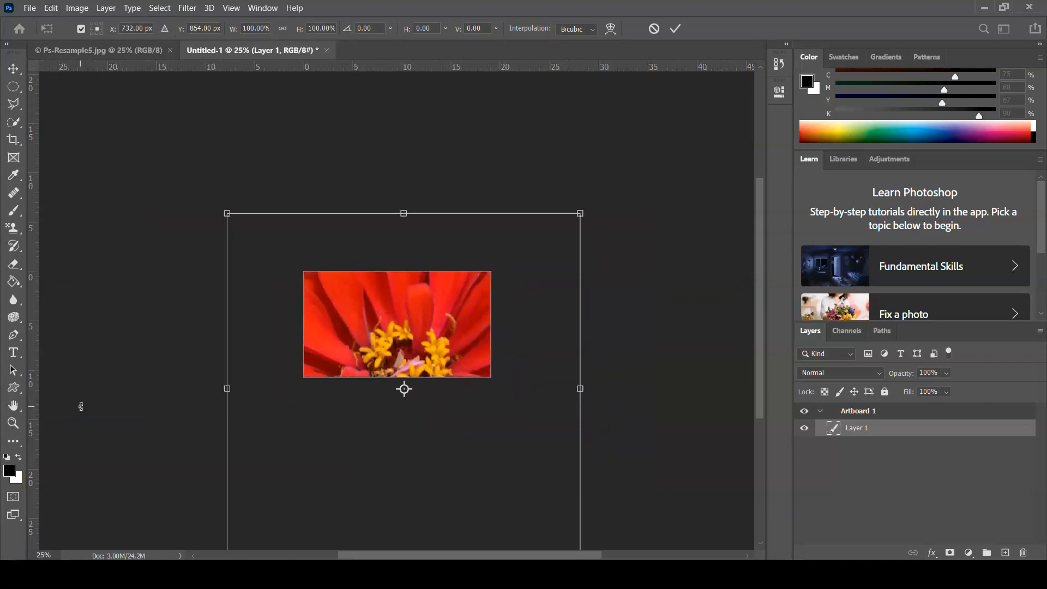
key("ctrl+minus")
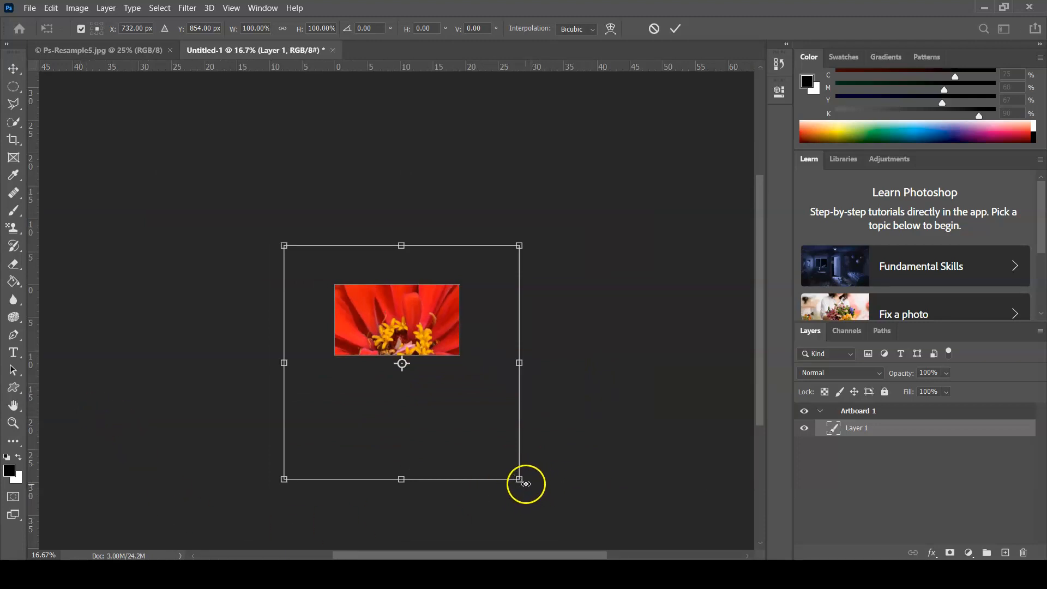
left_click_drag(519, 479, 396, 332)
Position the scaled flower at X 638 px and Y 384 px, and apply the transformation
left_click_drag(356, 315, 410, 331)
key("Down")
key("Down")
key("Down")
key("Down")
key("Down")
key("Down")
key("Down")
key("Down")
key("Down")
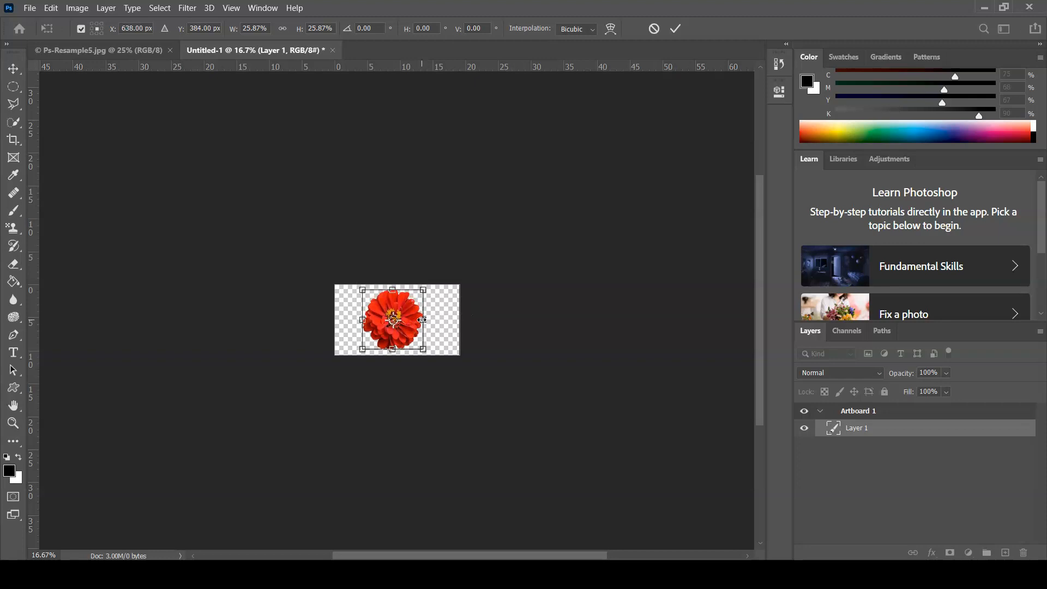
key("ctrl+0")
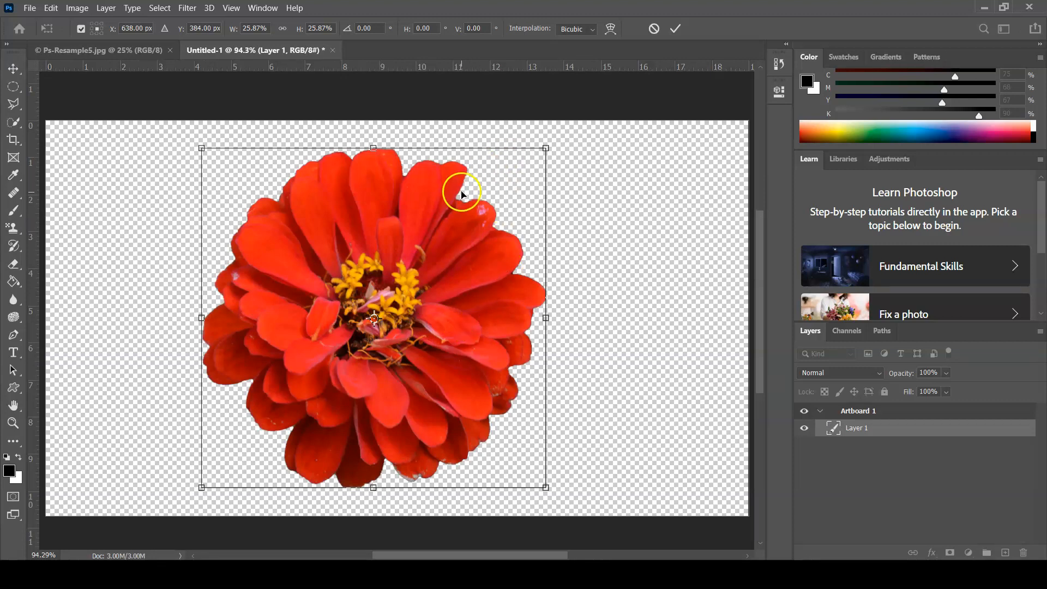
left_click(677, 30)
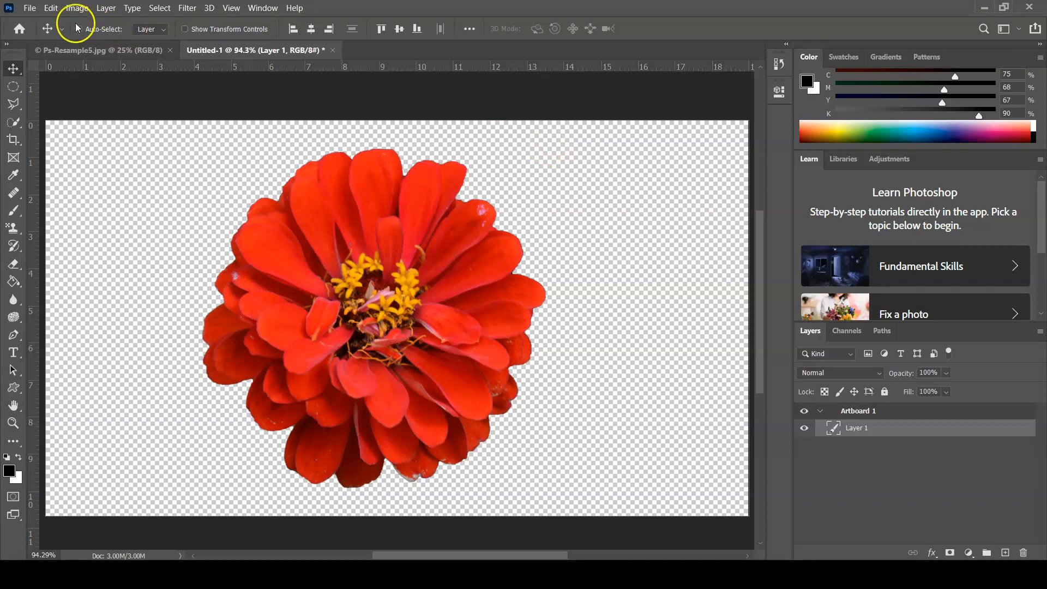
Open the flower artwork in Save for Web (Legacy) and view the available file formats
left_click(30, 8)
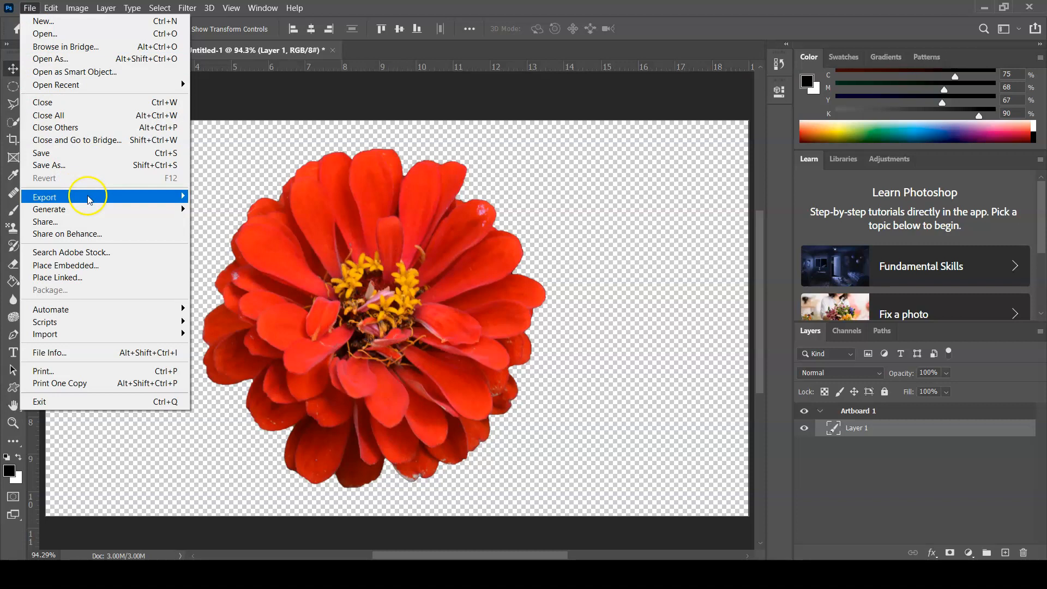
mouse_move(87, 198)
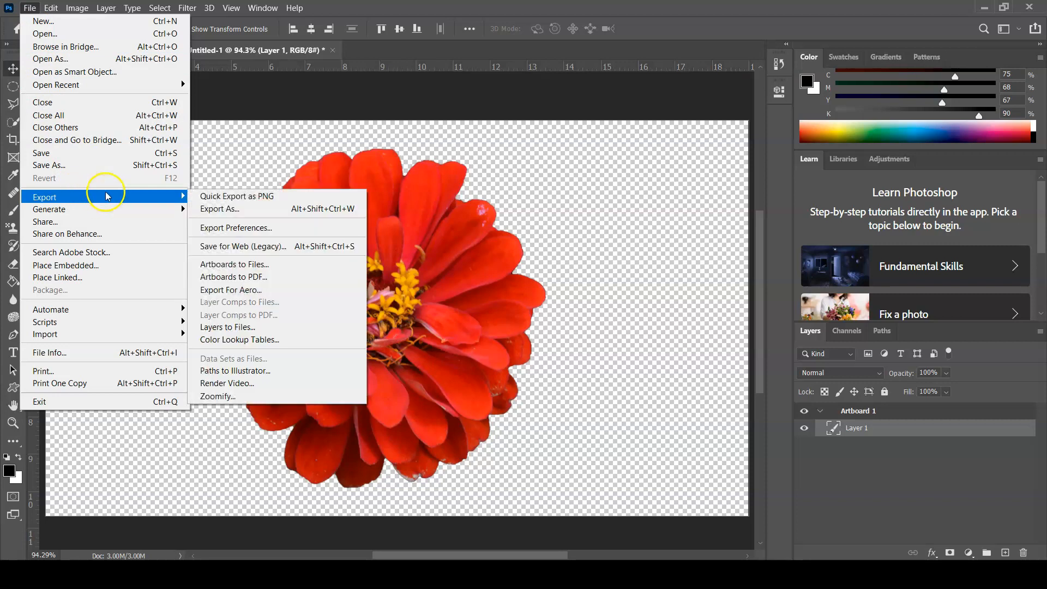
left_click(252, 248)
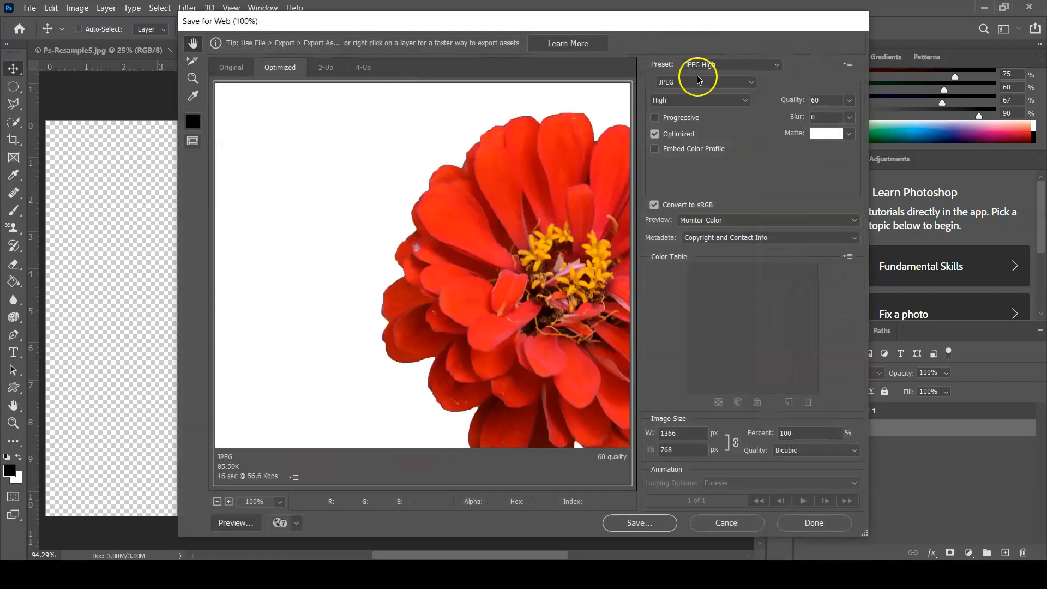
left_click(744, 85)
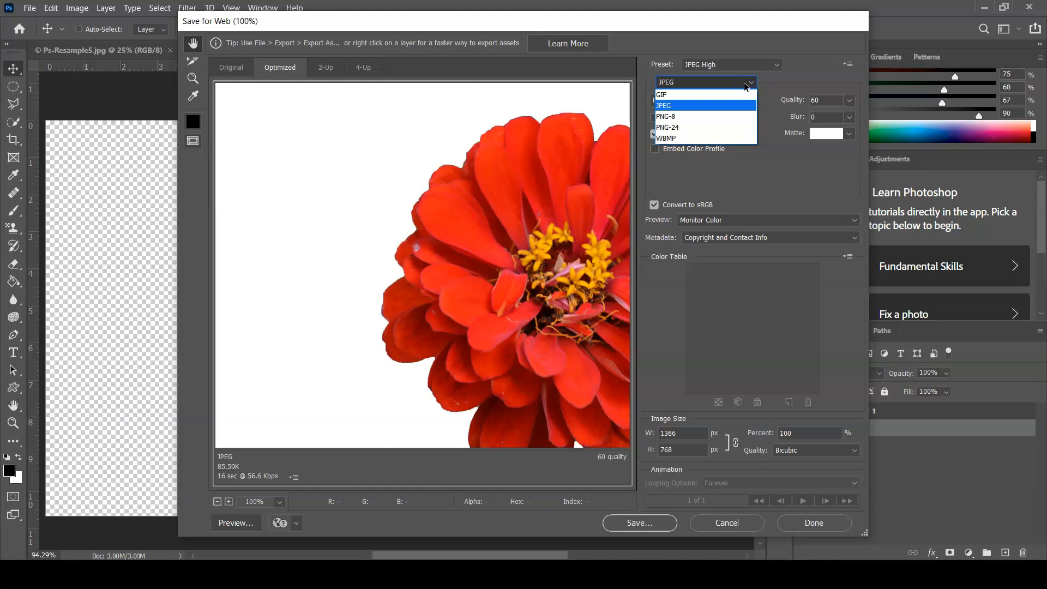
left_click(787, 81)
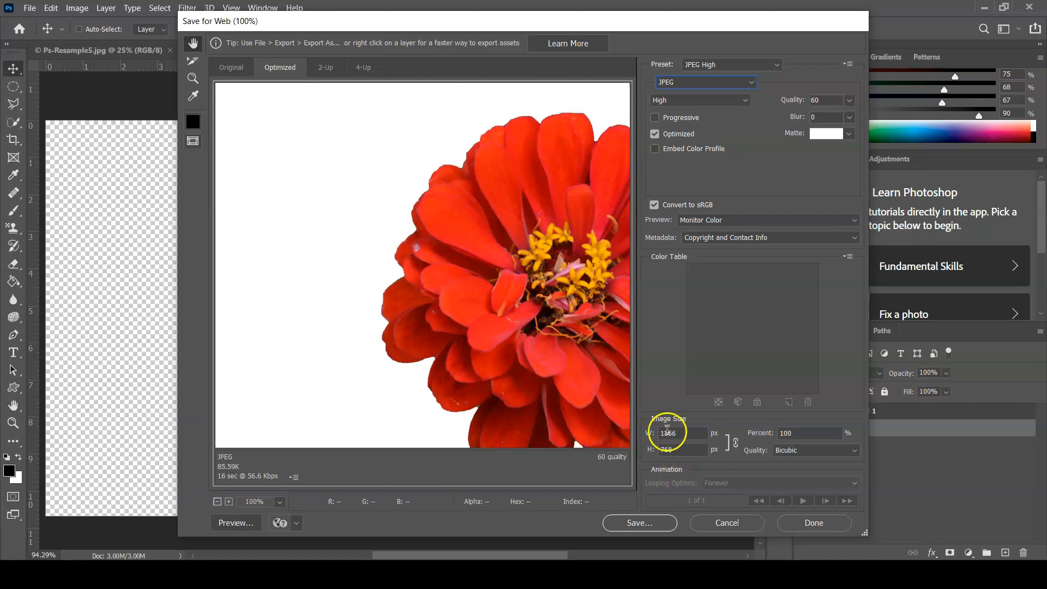
Set the flower's web export format to PNG-24 with transparency
left_click(742, 83)
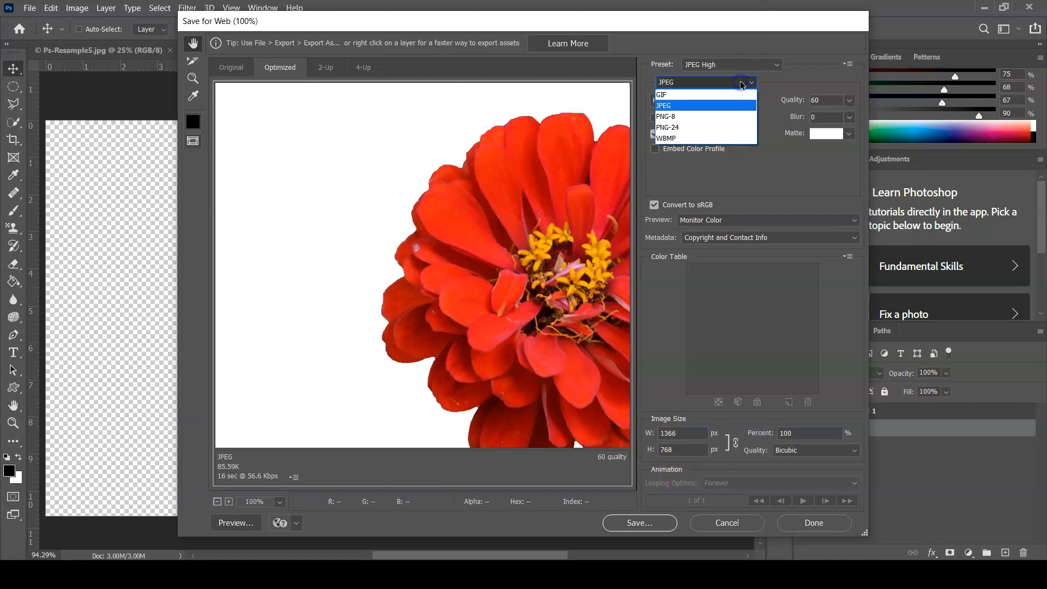
left_click(741, 128)
left_click(746, 122)
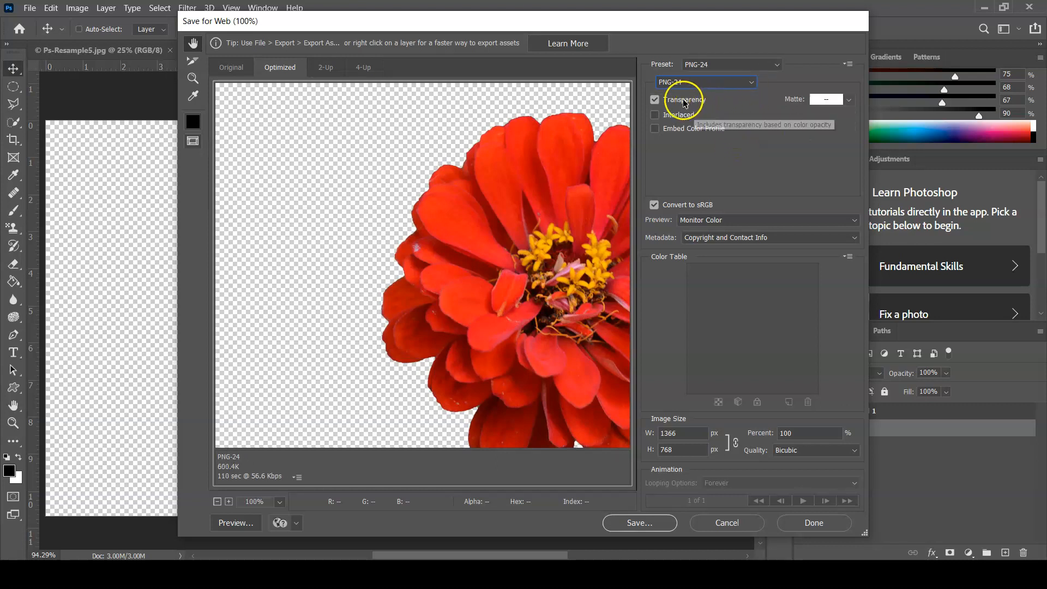
Compare the flower preview in JPEG, PNG-8 and GIF, and return the export format to PNG-24
left_click(737, 83)
left_click(736, 101)
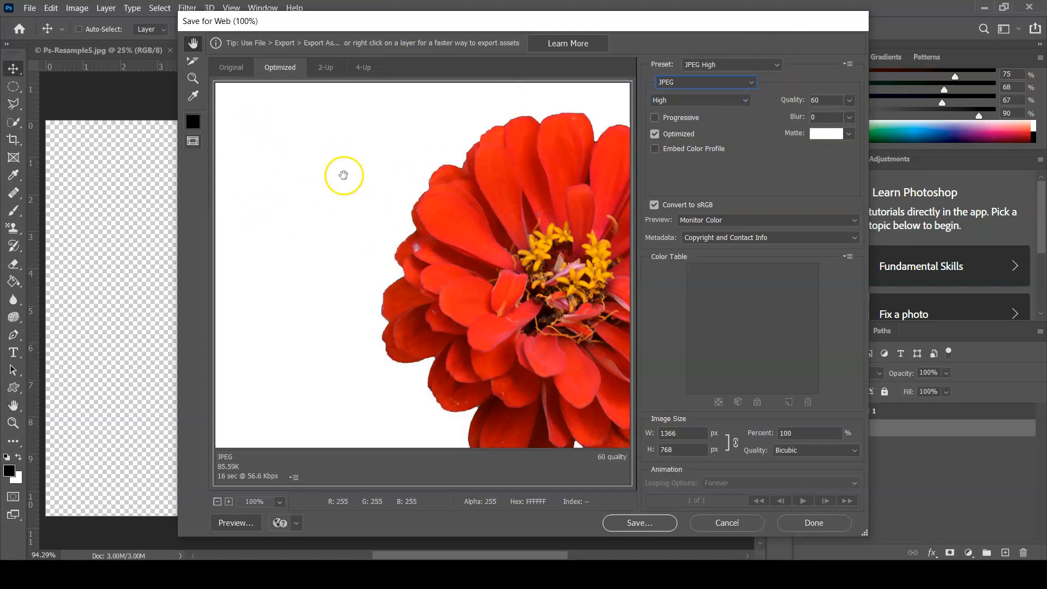
left_click(698, 83)
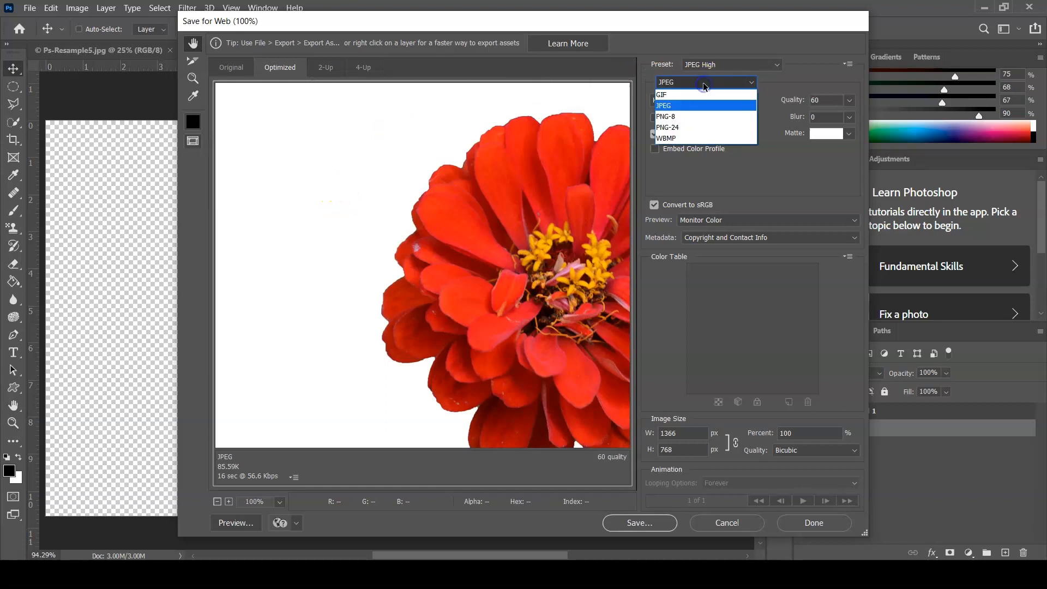
left_click(699, 117)
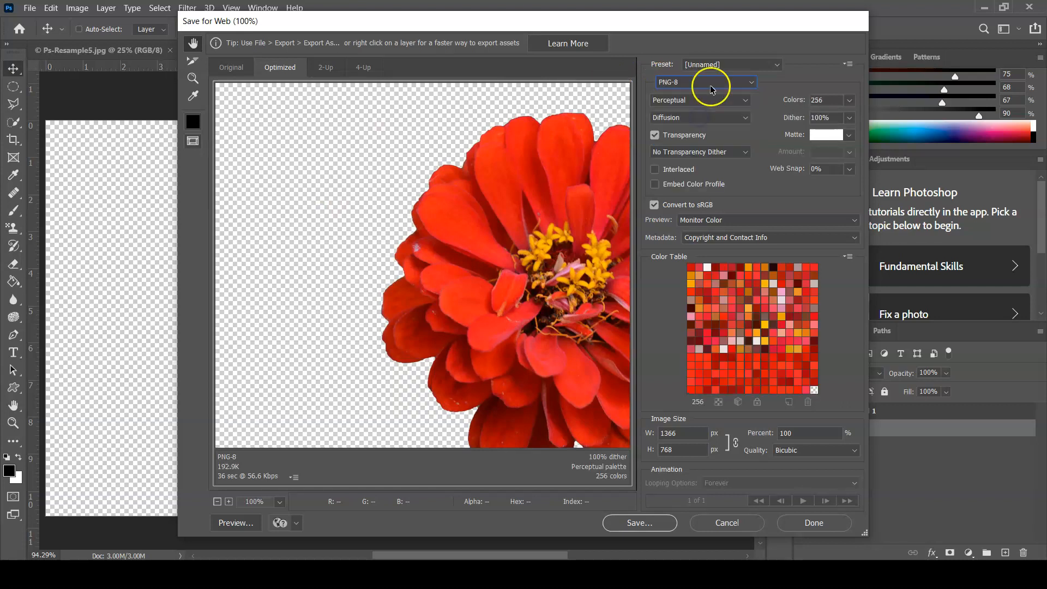
left_click(742, 82)
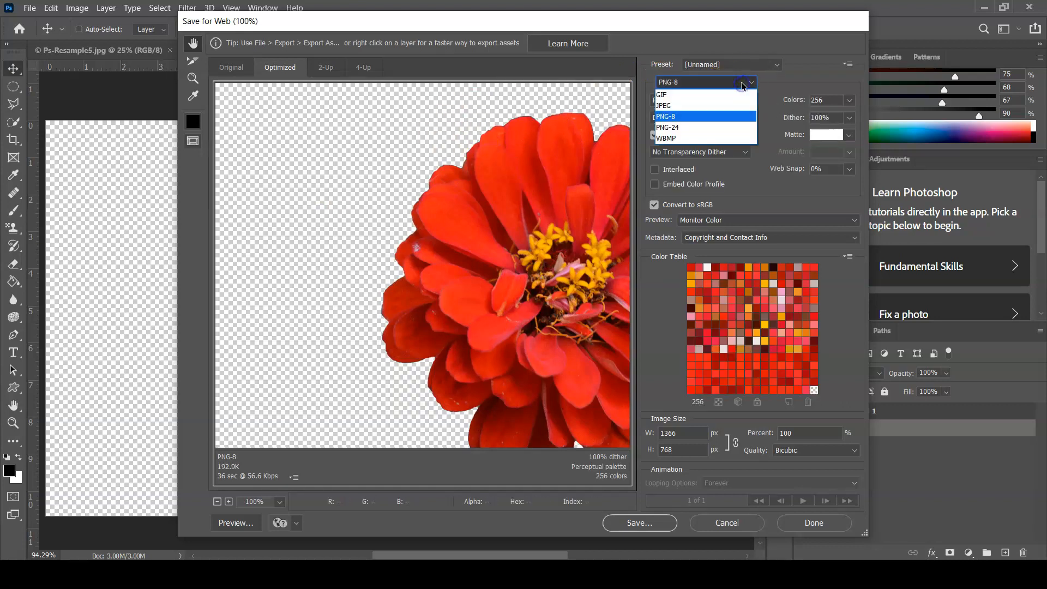
left_click(739, 96)
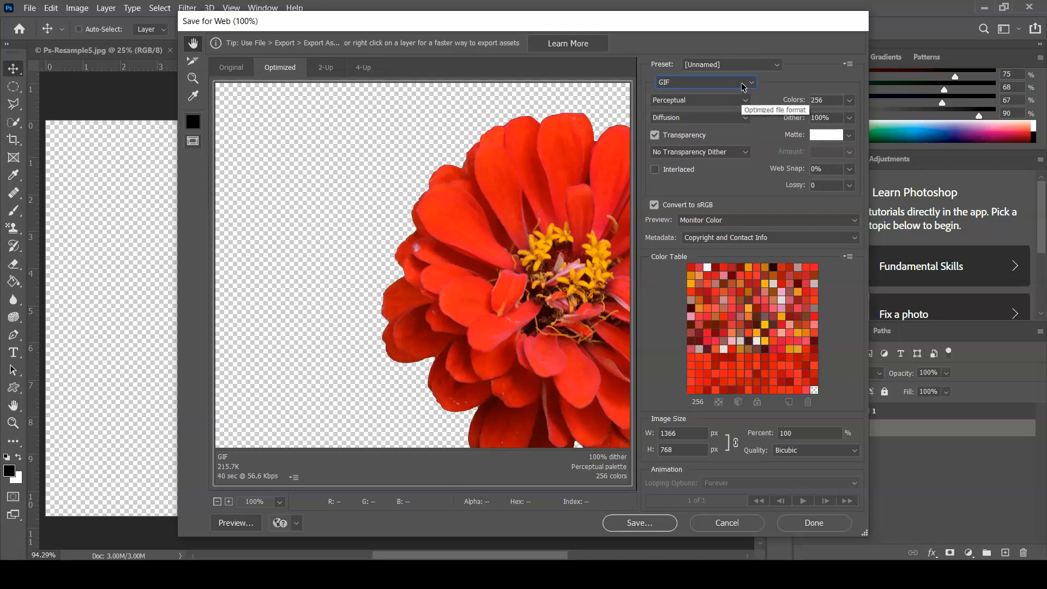
left_click(743, 85)
left_click(735, 131)
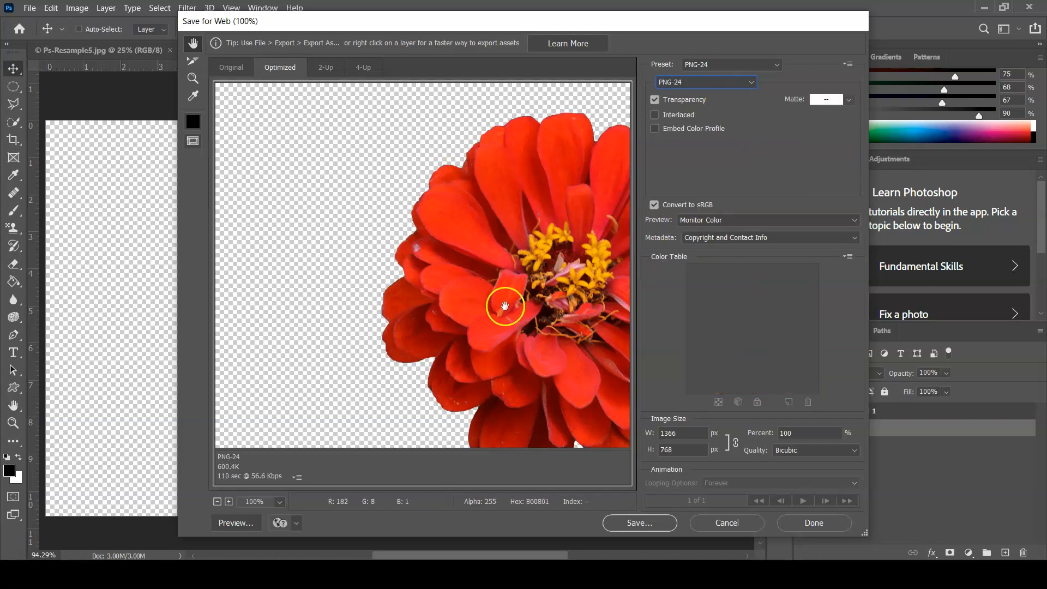
Save the optimized flower image as YourLastName-08-Ps-Resample5.png in the Lab08-Ps-Resample folder
left_click_drag(516, 345, 391, 327)
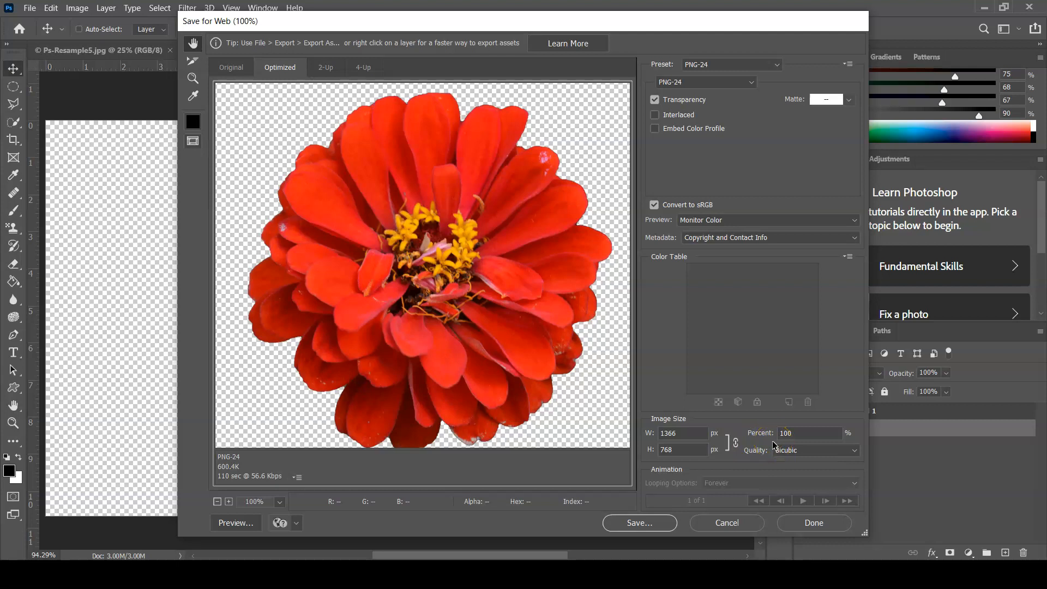
left_click(656, 525)
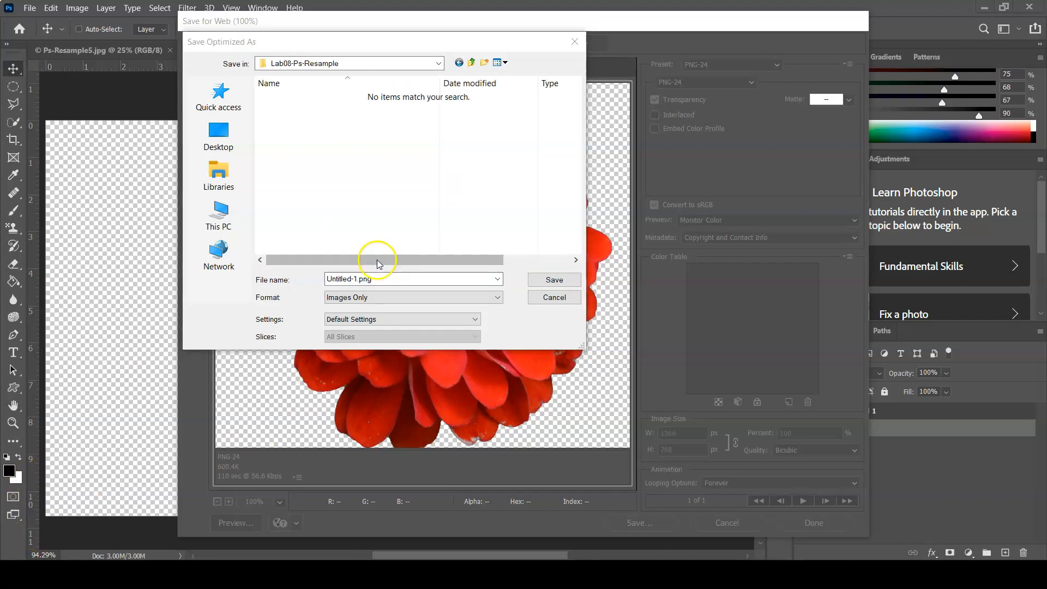
left_click(357, 278)
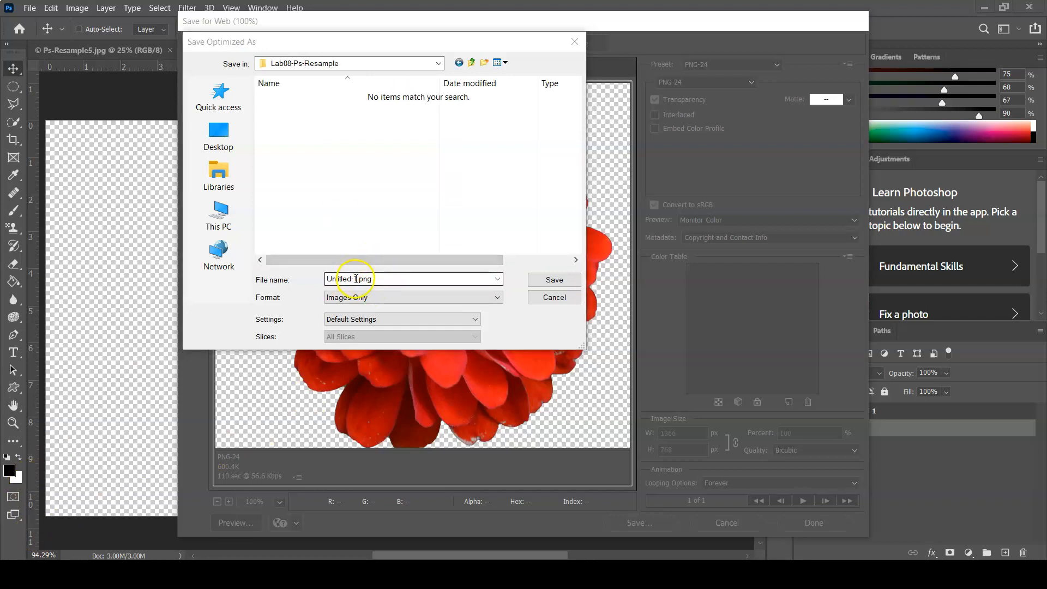
left_click_drag(359, 274, 314, 269)
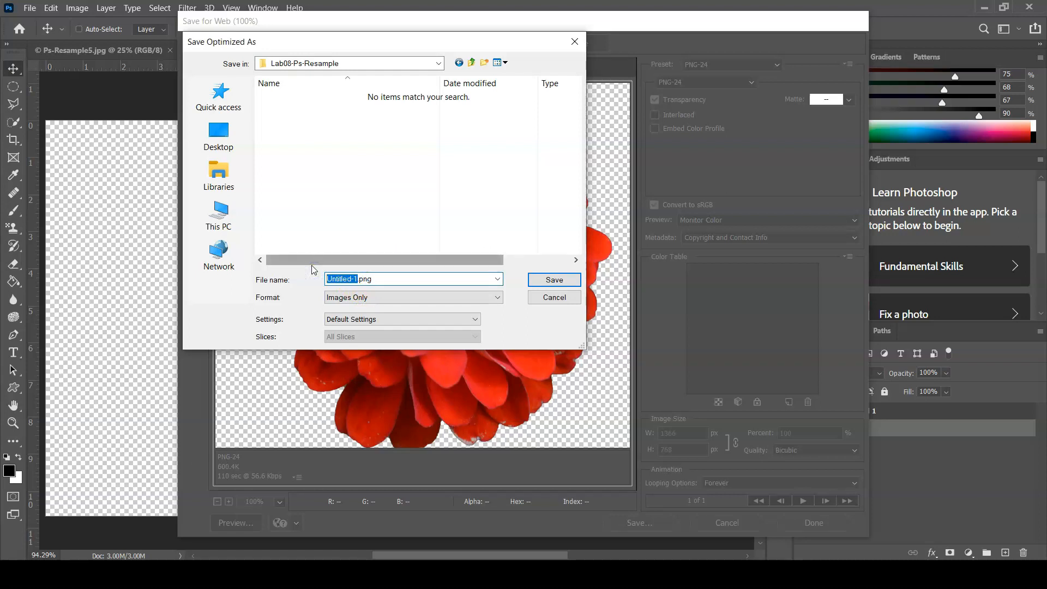
type("YourLastName-08-Ps")
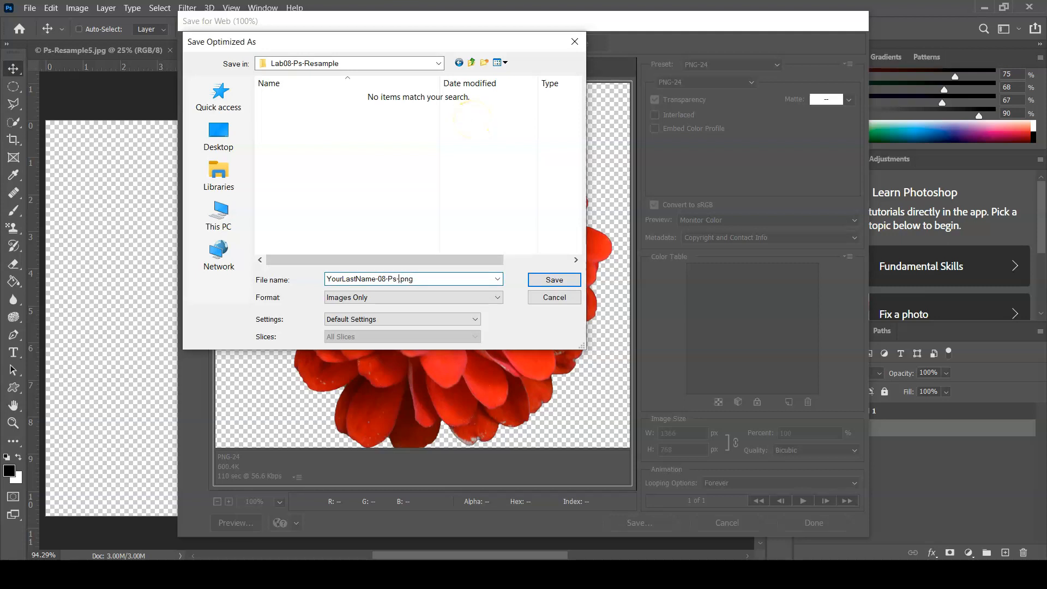
type("-Resample5")
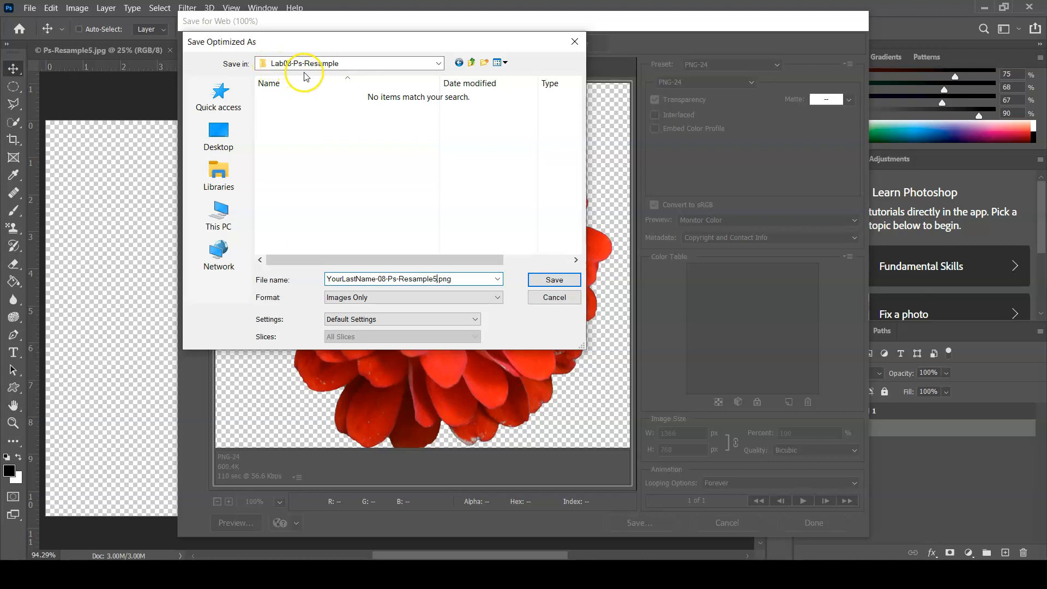
left_click(554, 280)
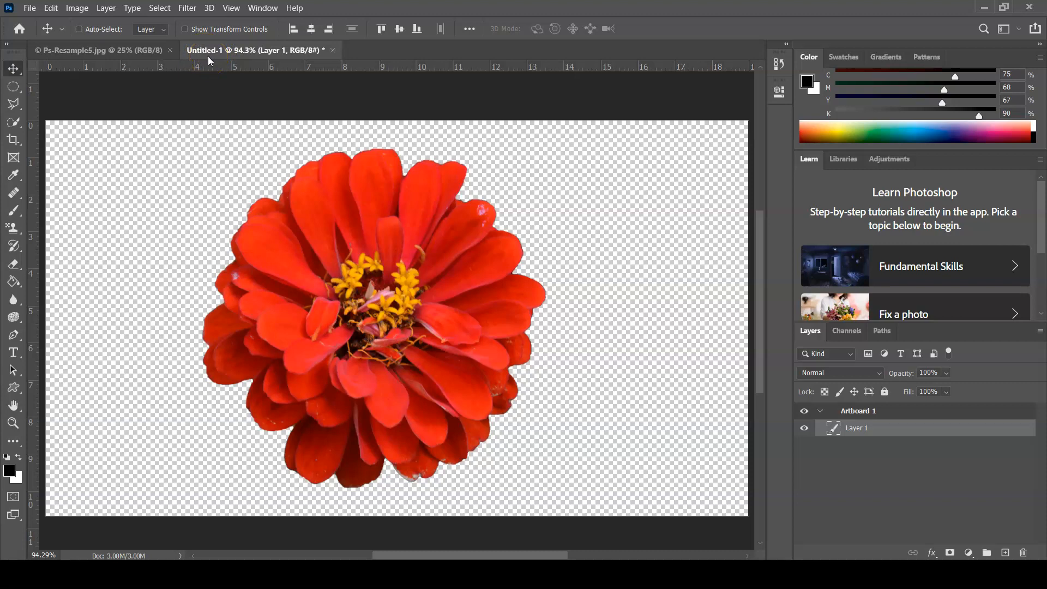
Switch to File Explorer and compress all five exported files in the Lab08-Ps-Resample folder into one zipped folder
key("alt+Tab")
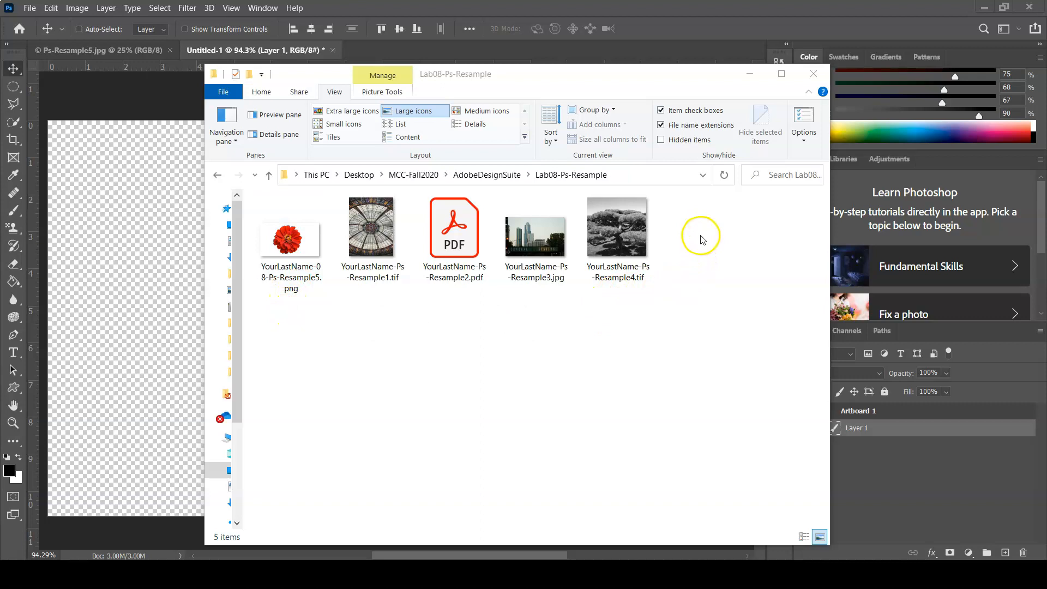
left_click_drag(700, 231, 286, 293)
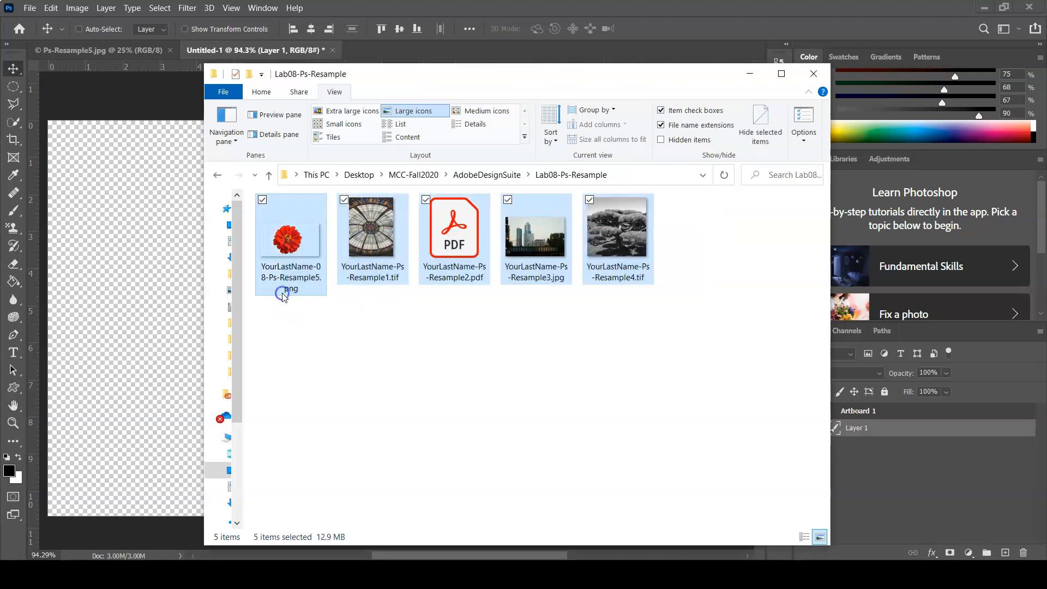
left_click_drag(711, 215, 273, 268)
right_click(302, 254)
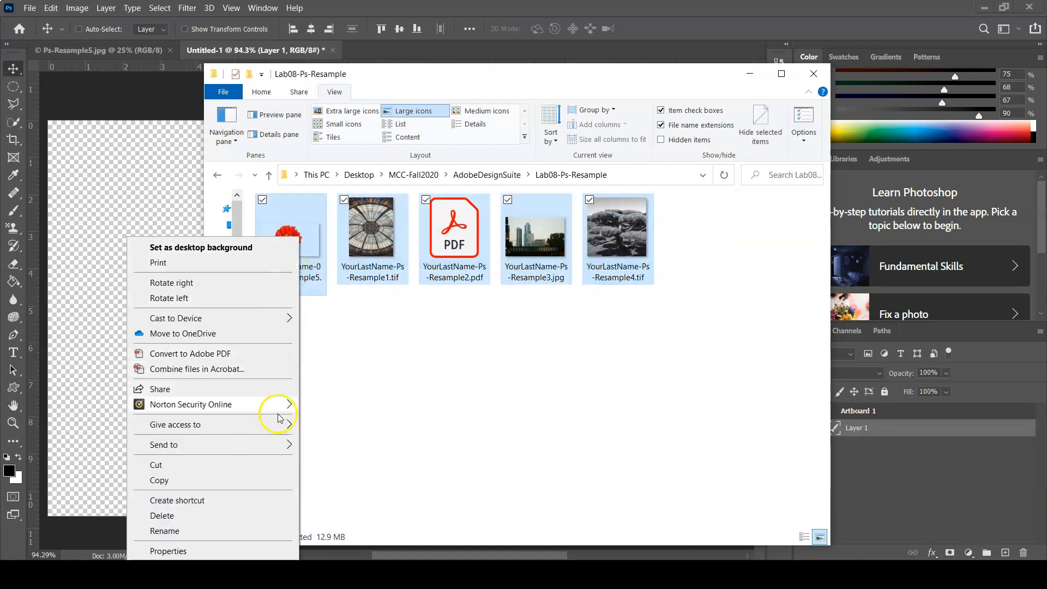
mouse_move(287, 449)
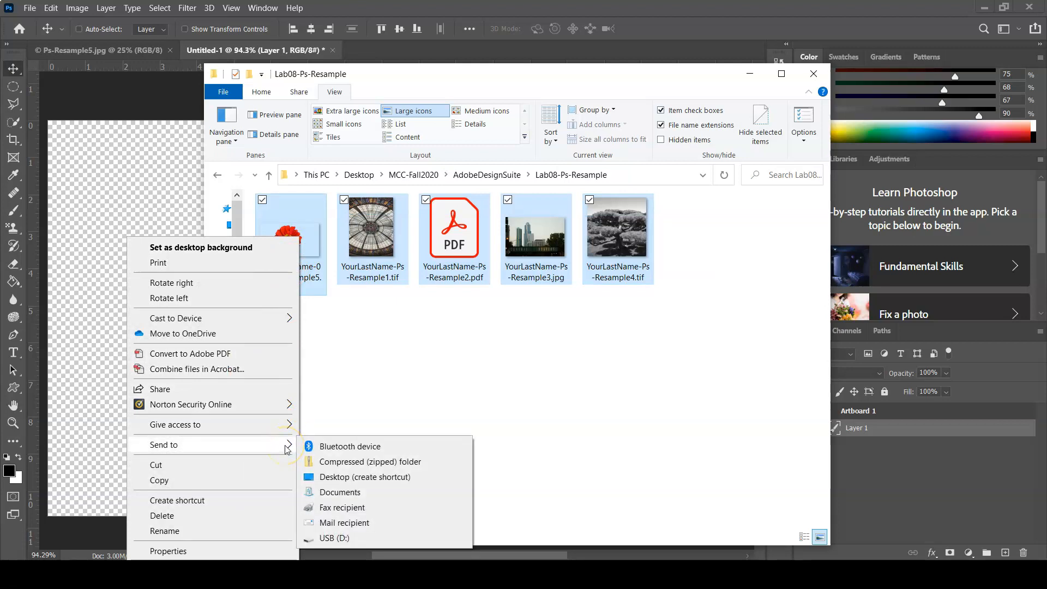
left_click(402, 463)
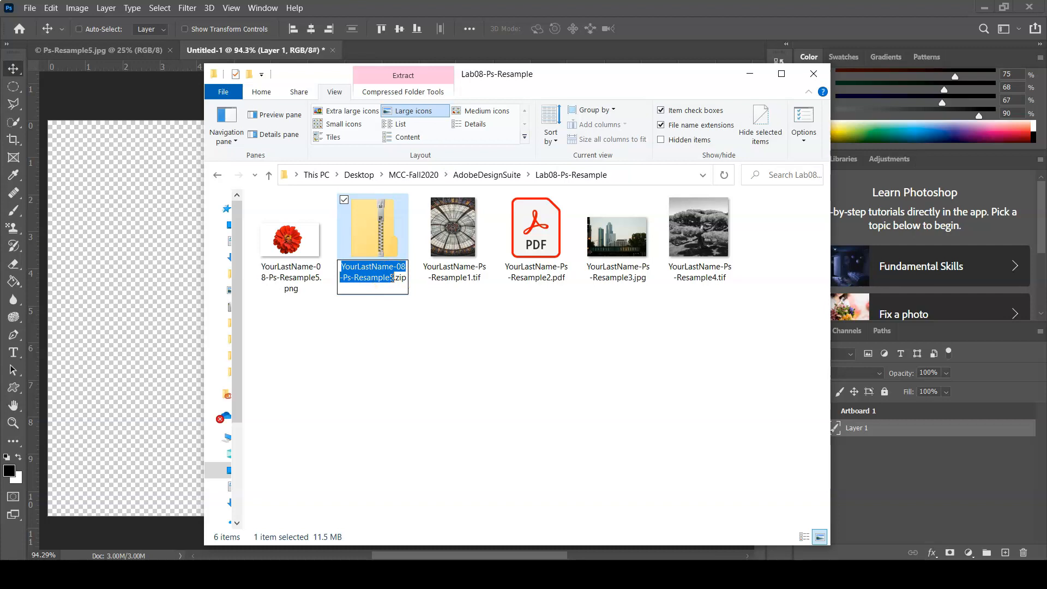
Rename the zipped folder to YourLastName-08-Ps-Resample.zip by removing the 5 from its name
left_click(392, 277)
key("BackSpace")
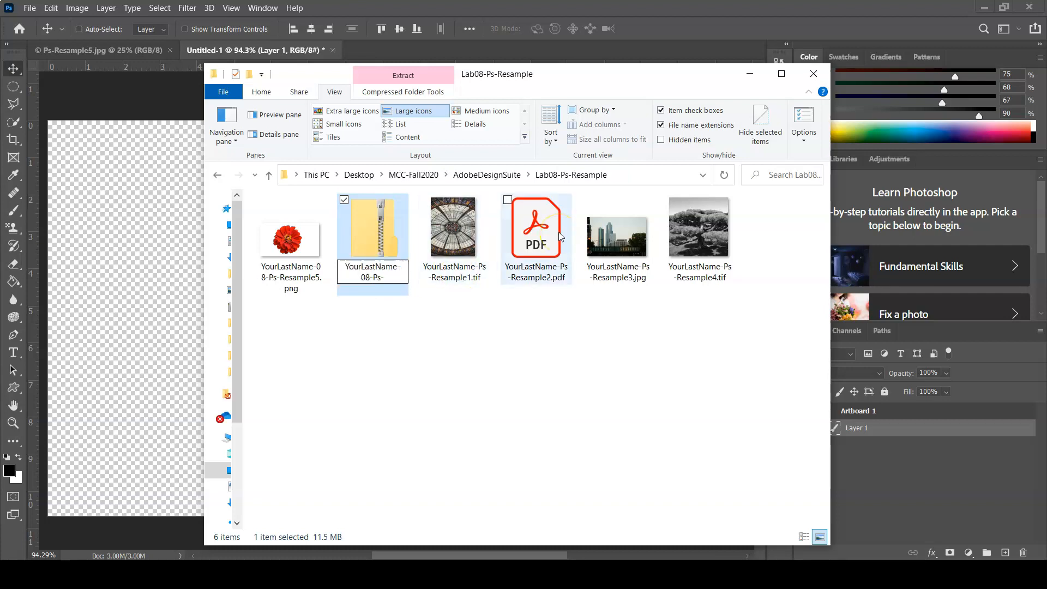
left_click(420, 365)
left_click(380, 235)
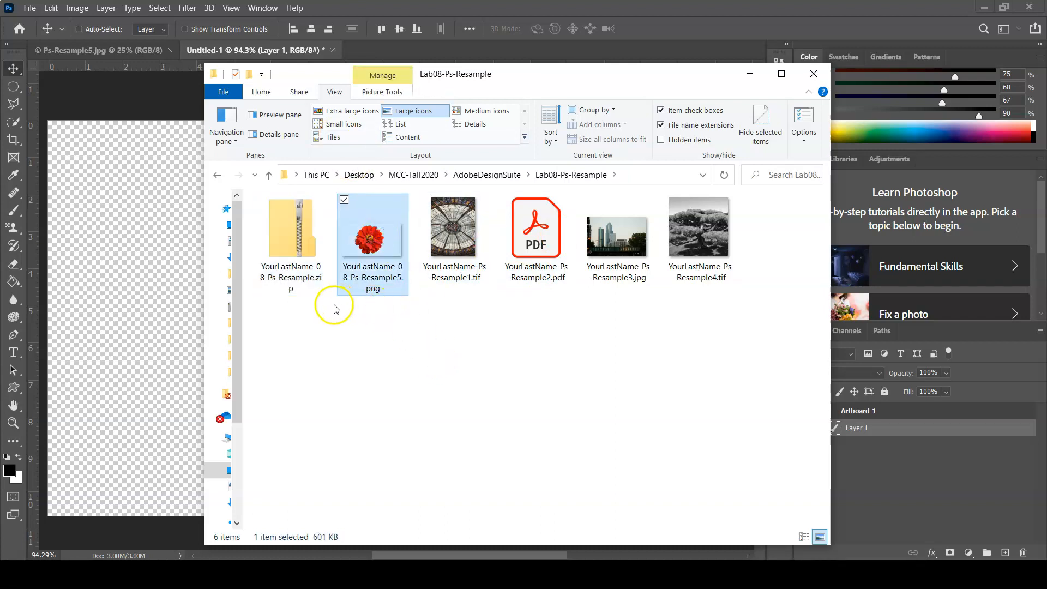